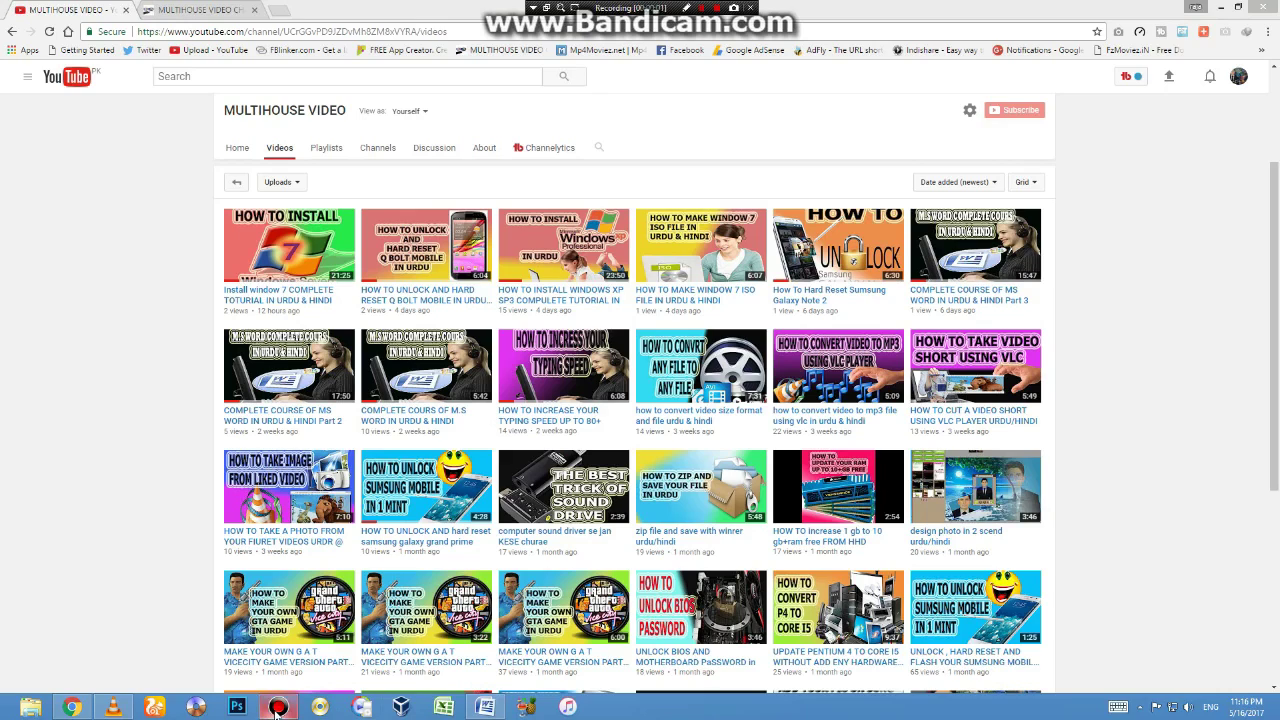
Bring the browser back to the front and scroll through the page already open.
left_click(277, 708)
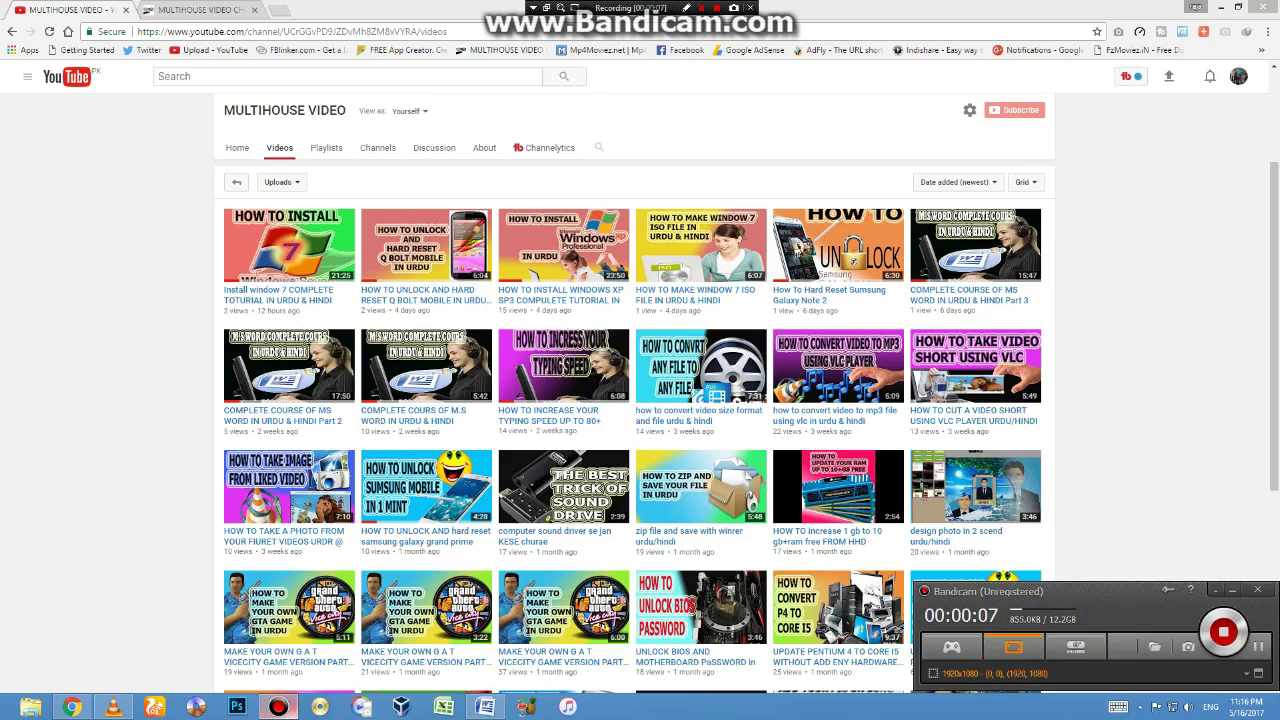
left_click(1164, 510)
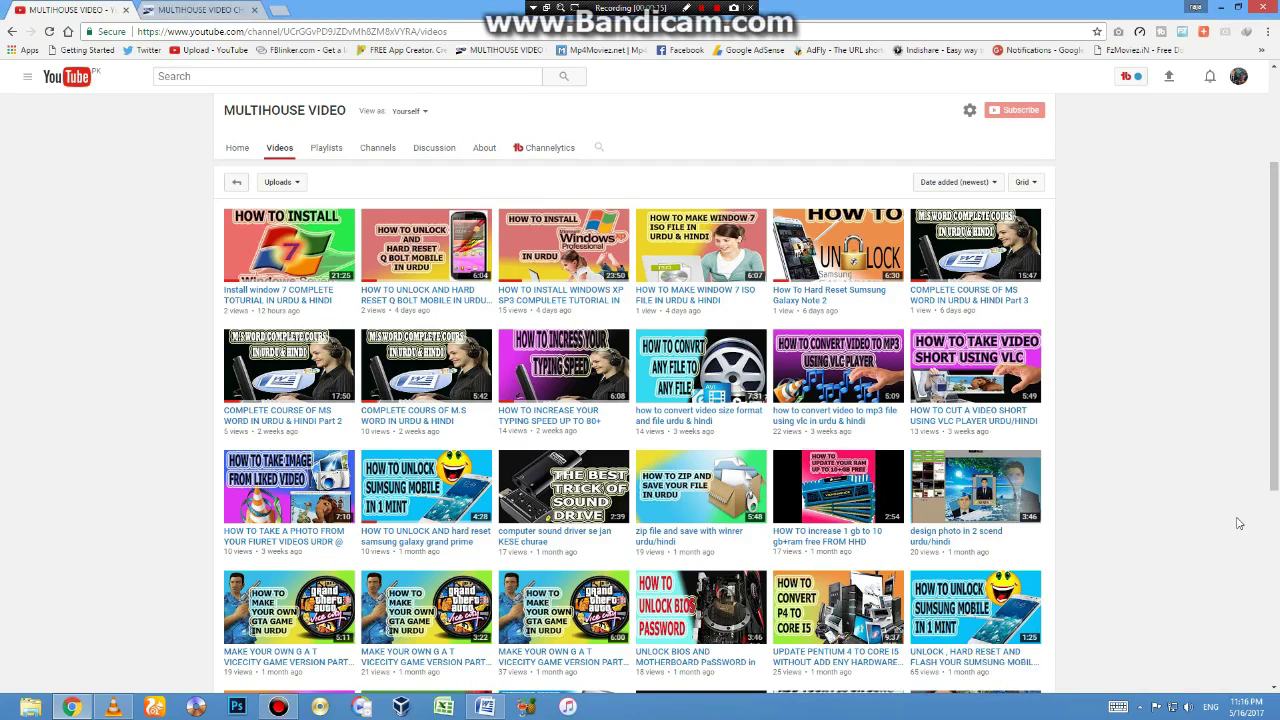
scroll(1229, 522, "up", 2)
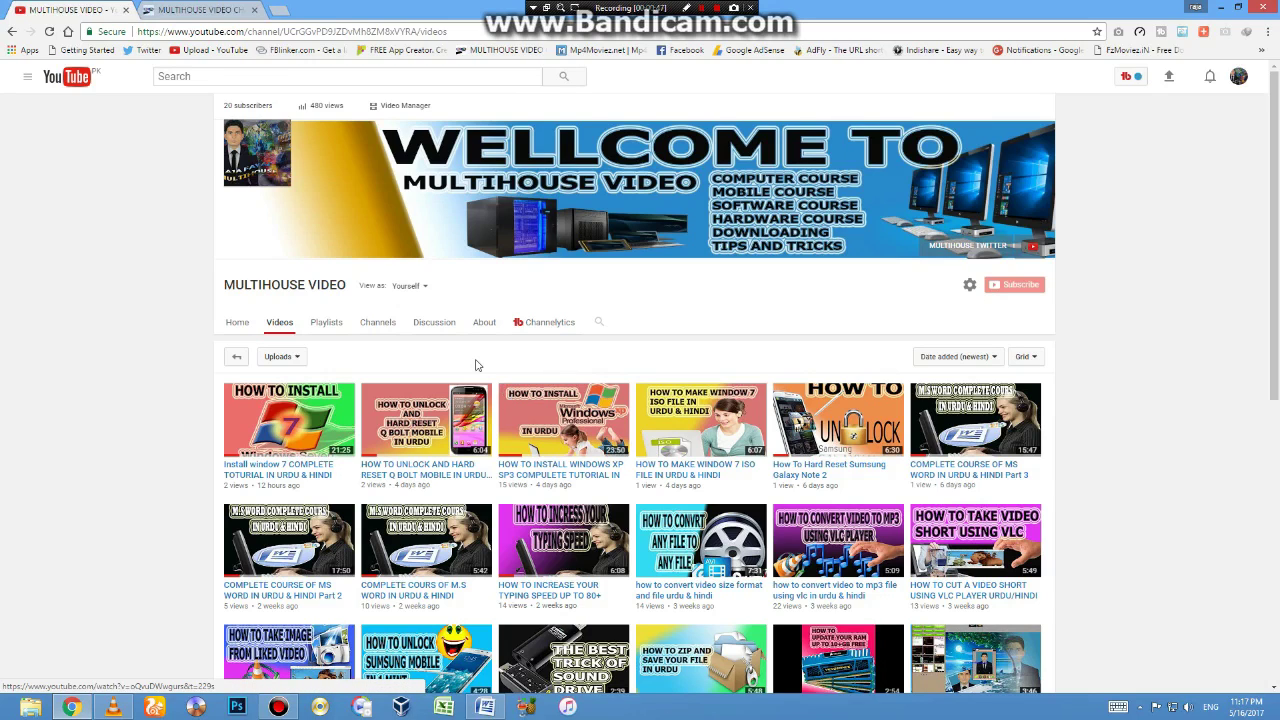
scroll(470, 365, "down", 1)
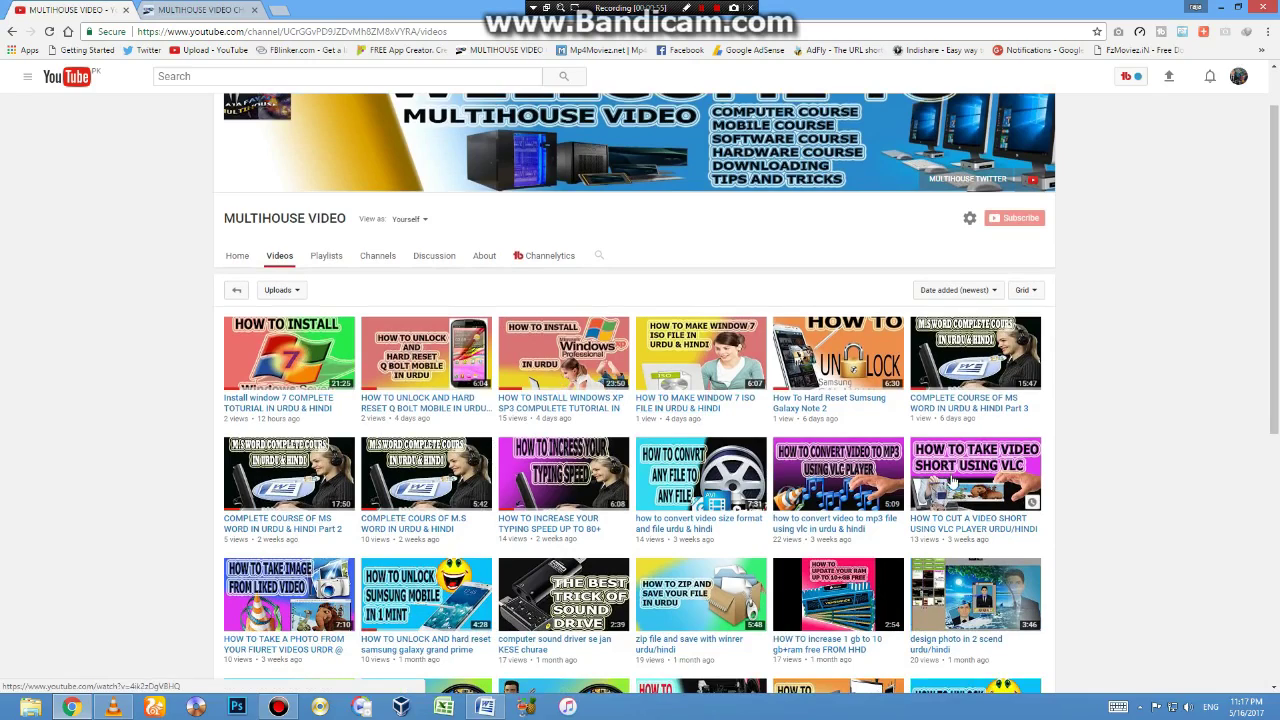
scroll(533, 606, "down", 3)
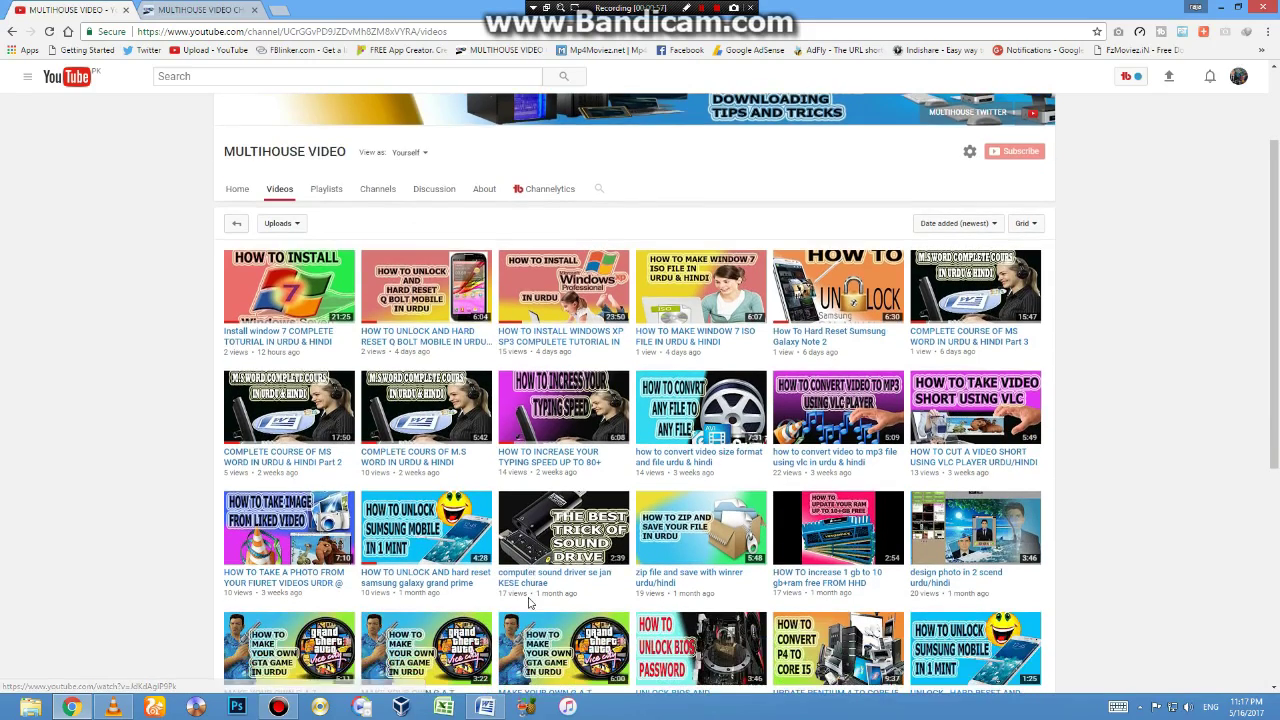
scroll(519, 599, "down", 1)
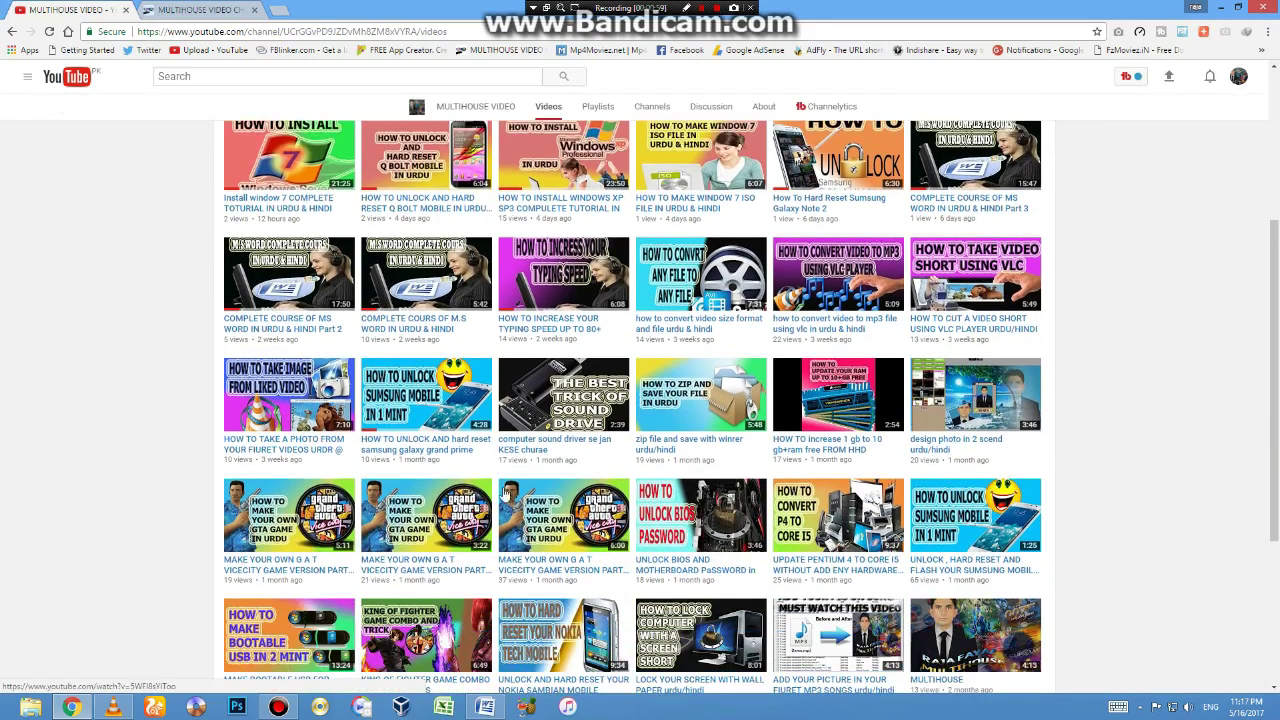
scroll(584, 504, "up", 1)
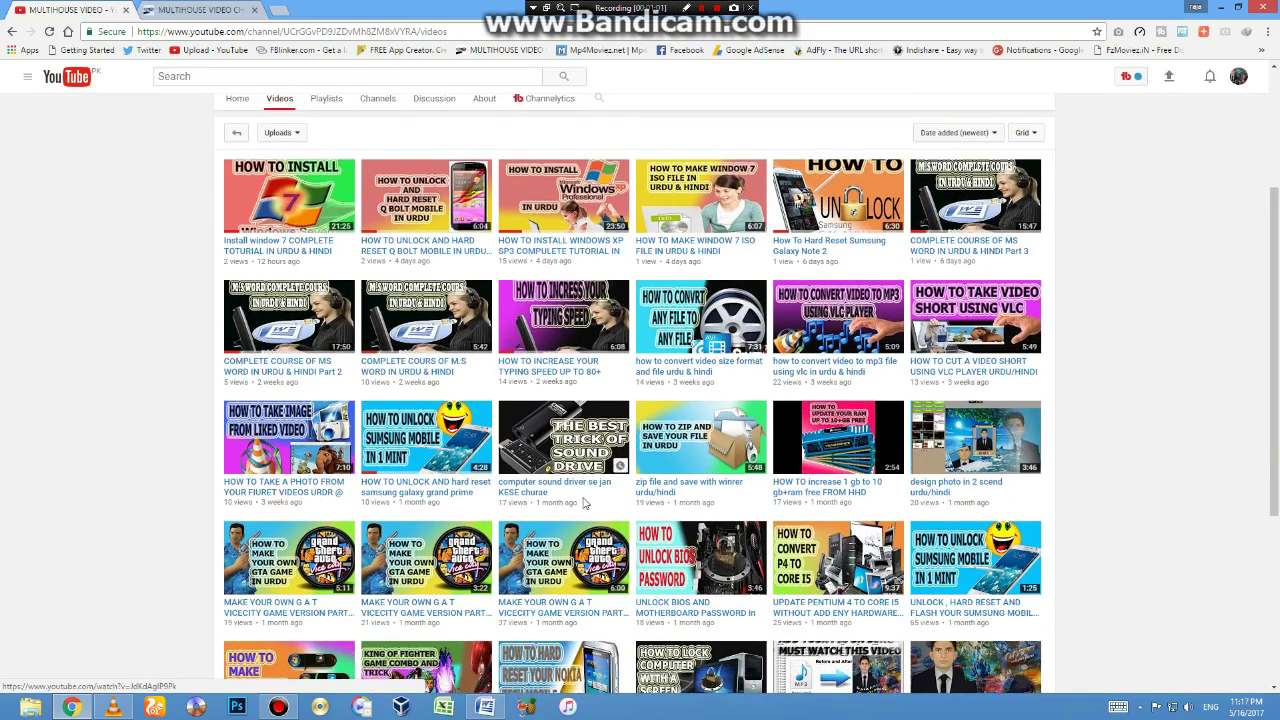
scroll(584, 504, "down", 1)
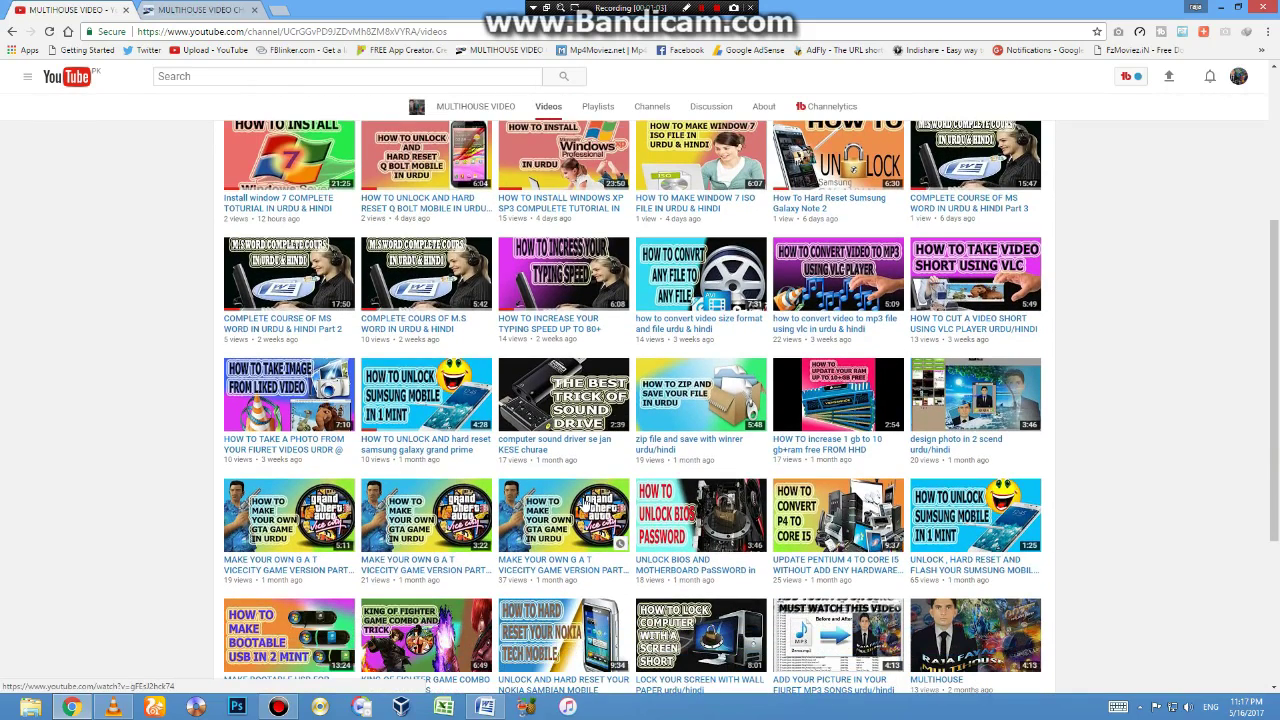
scroll(621, 503, "up", 2)
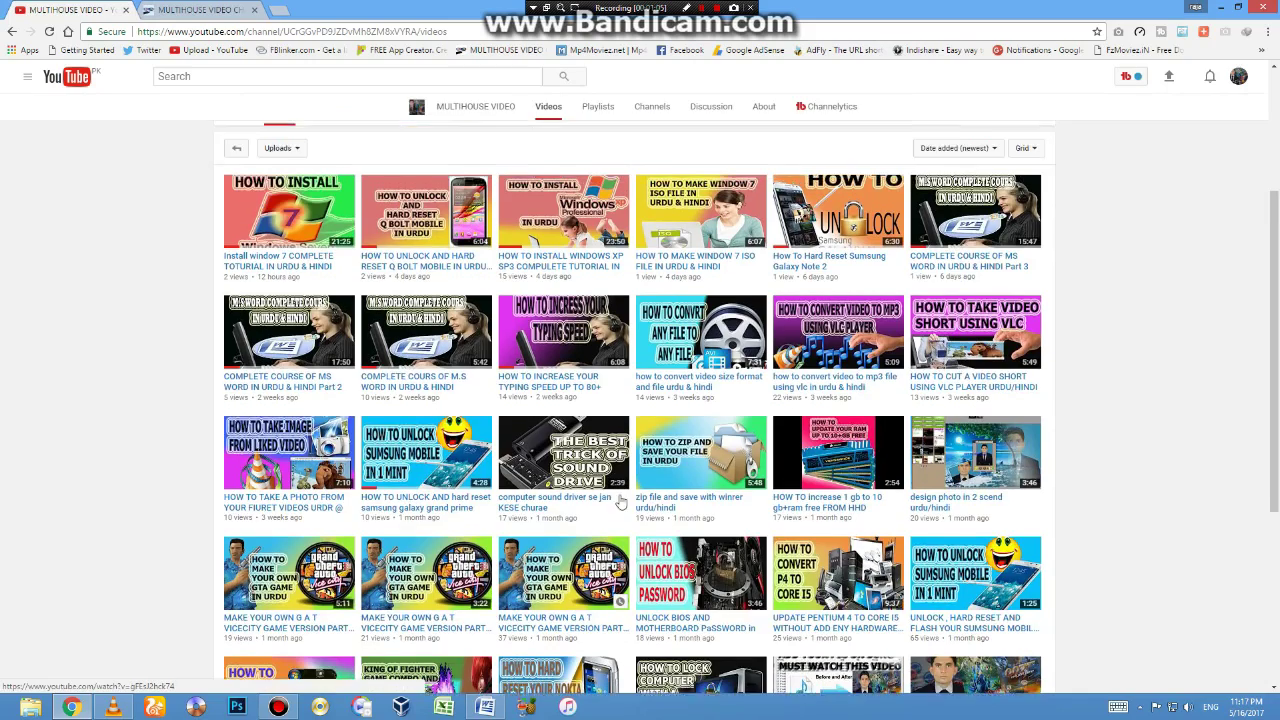
scroll(620, 499, "up", 2)
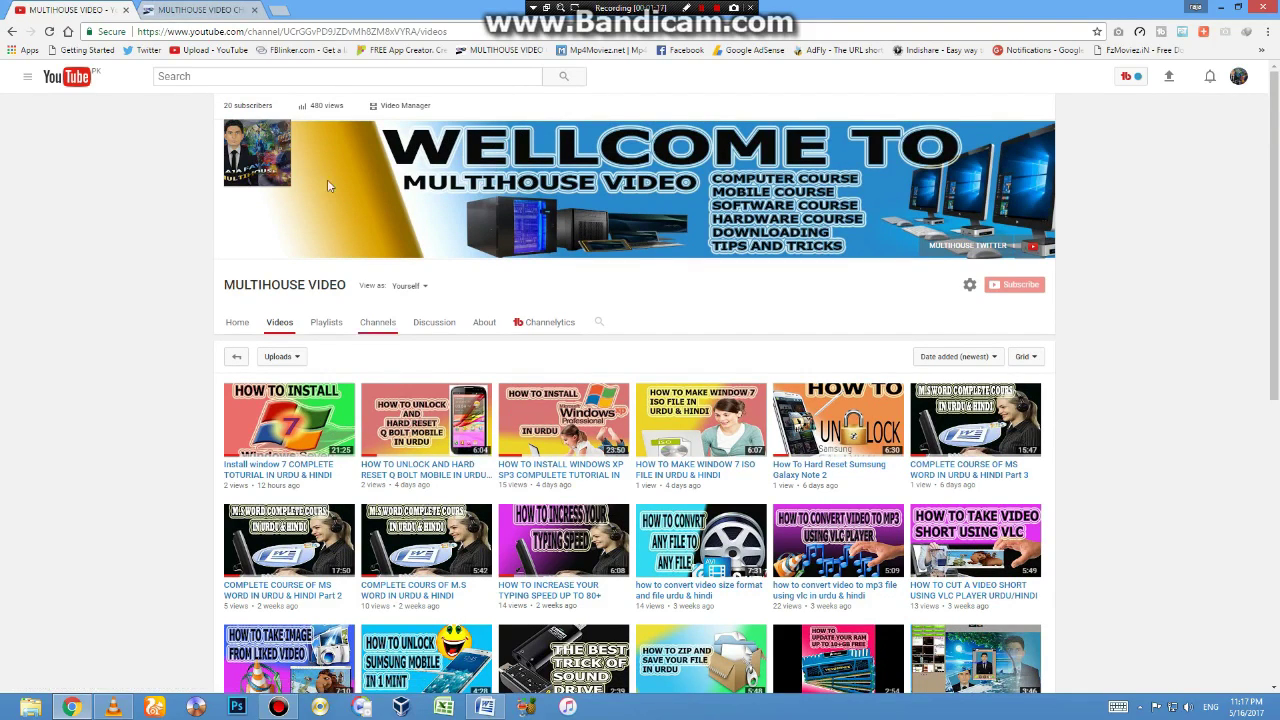
On the blog tab, open the SOFTWARE page and scroll its list of 74 free downloads.
left_click(201, 12)
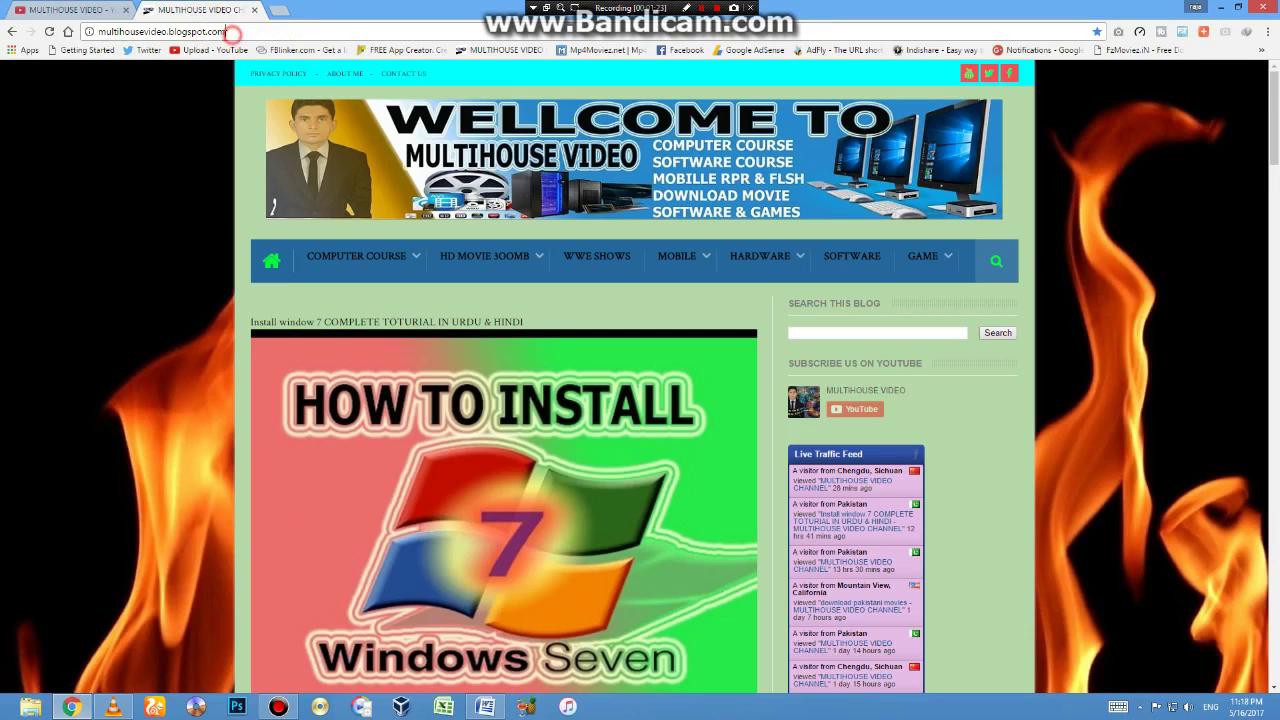
left_click_drag(233, 35, 99, 33)
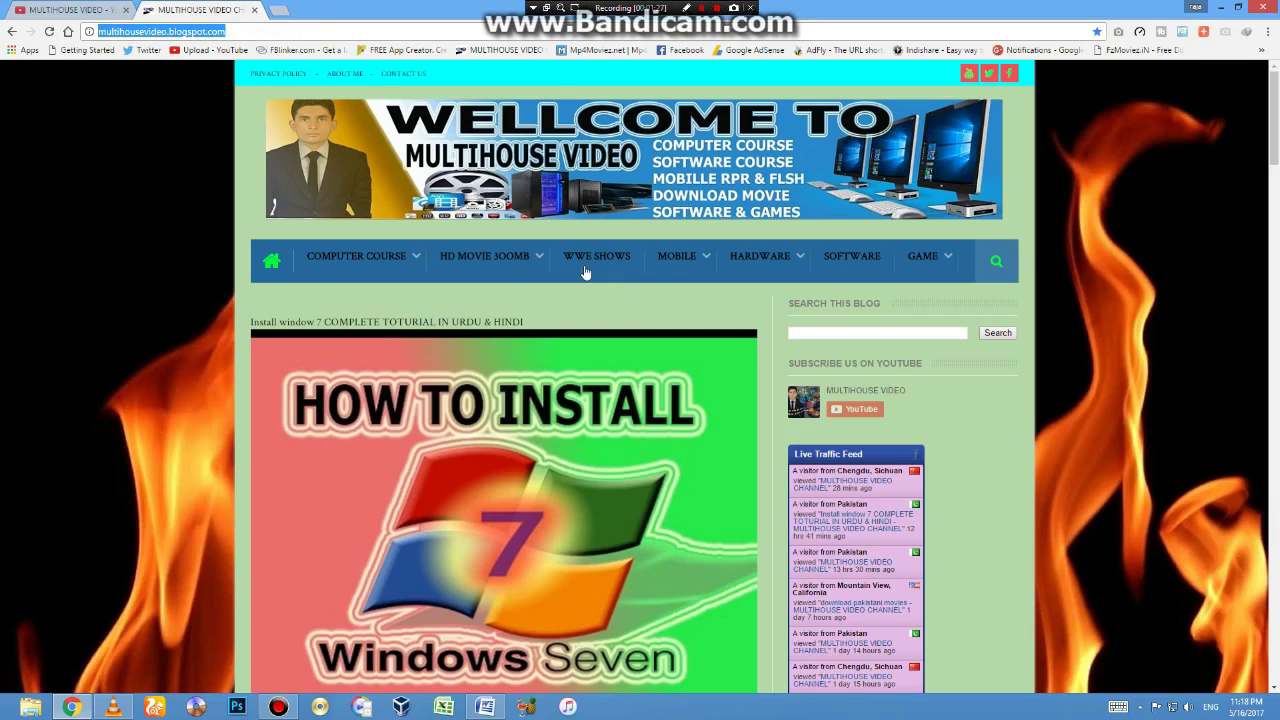
left_click(840, 258)
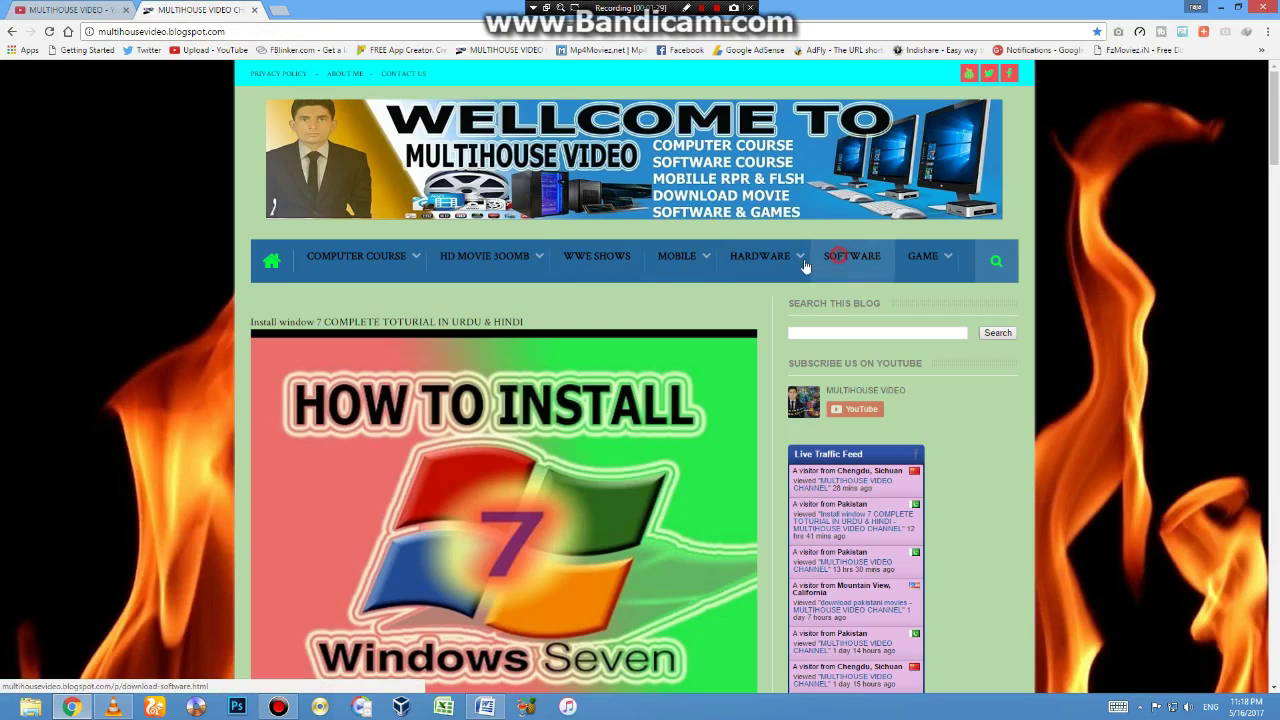
mouse_move(740, 268)
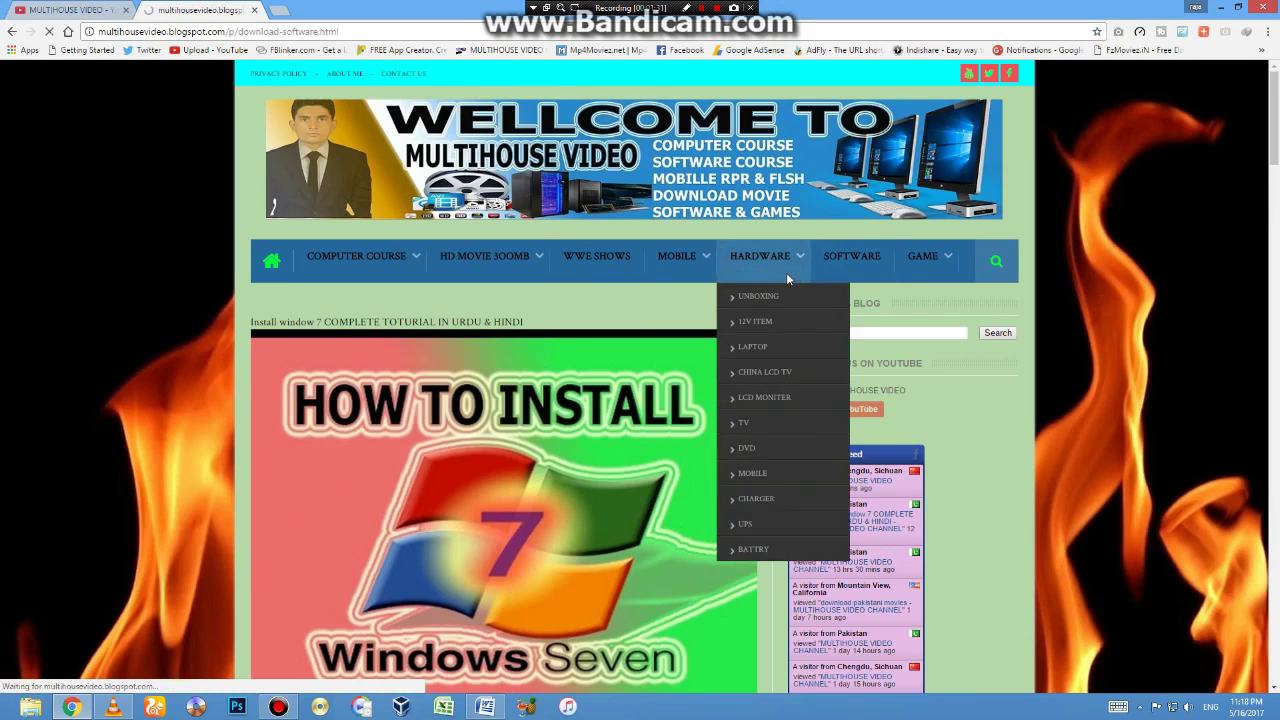
left_click(852, 258)
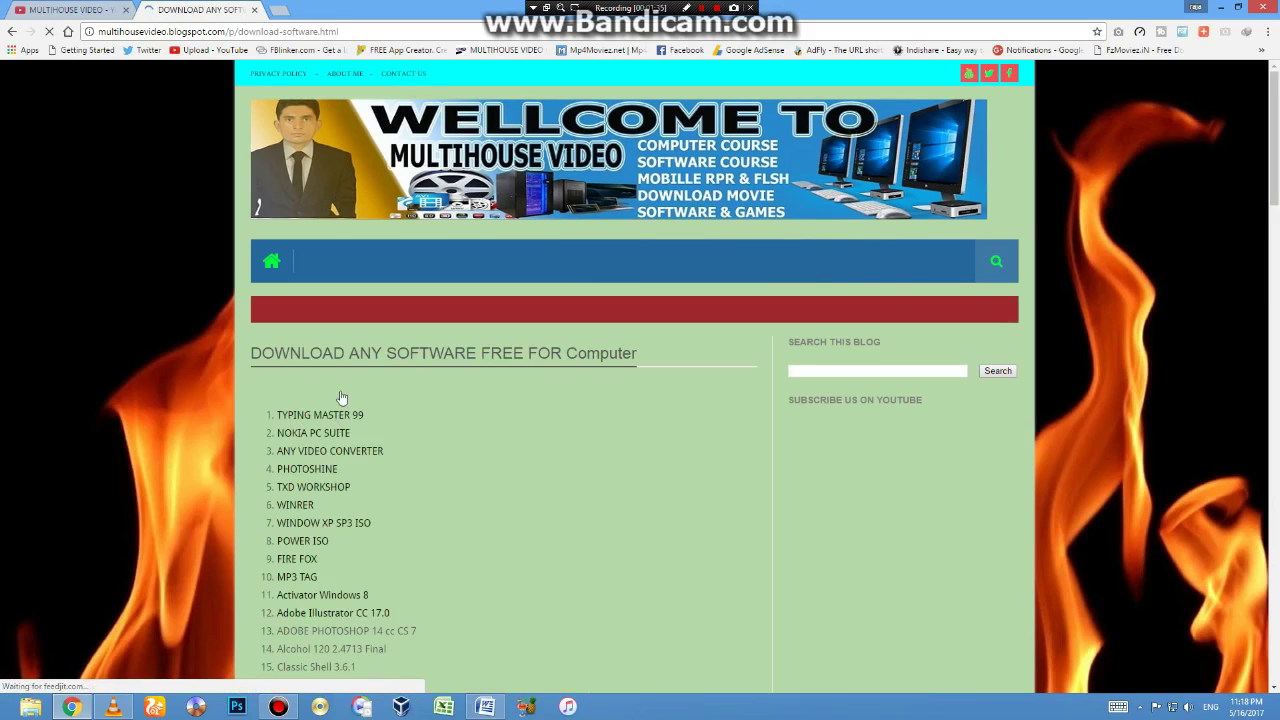
scroll(341, 400, "down", 7)
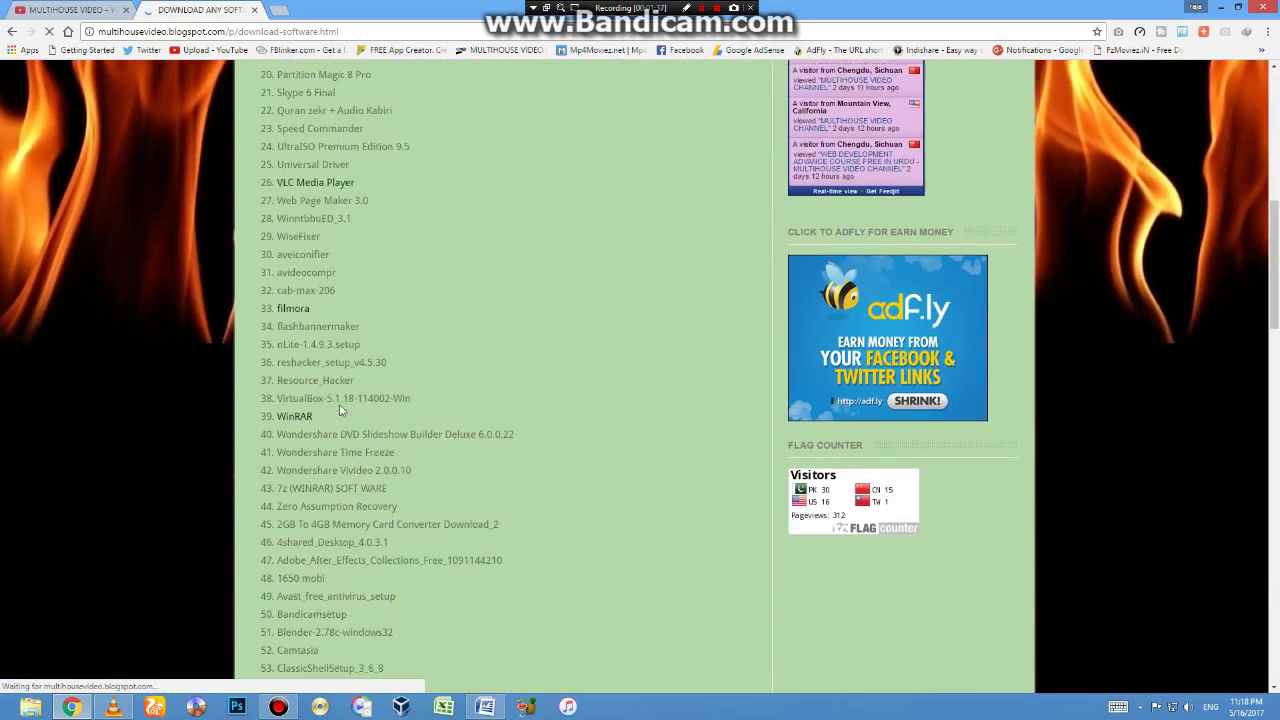
scroll(341, 410, "down", 1)
scroll(341, 410, "down", 2)
scroll(341, 410, "down", 3)
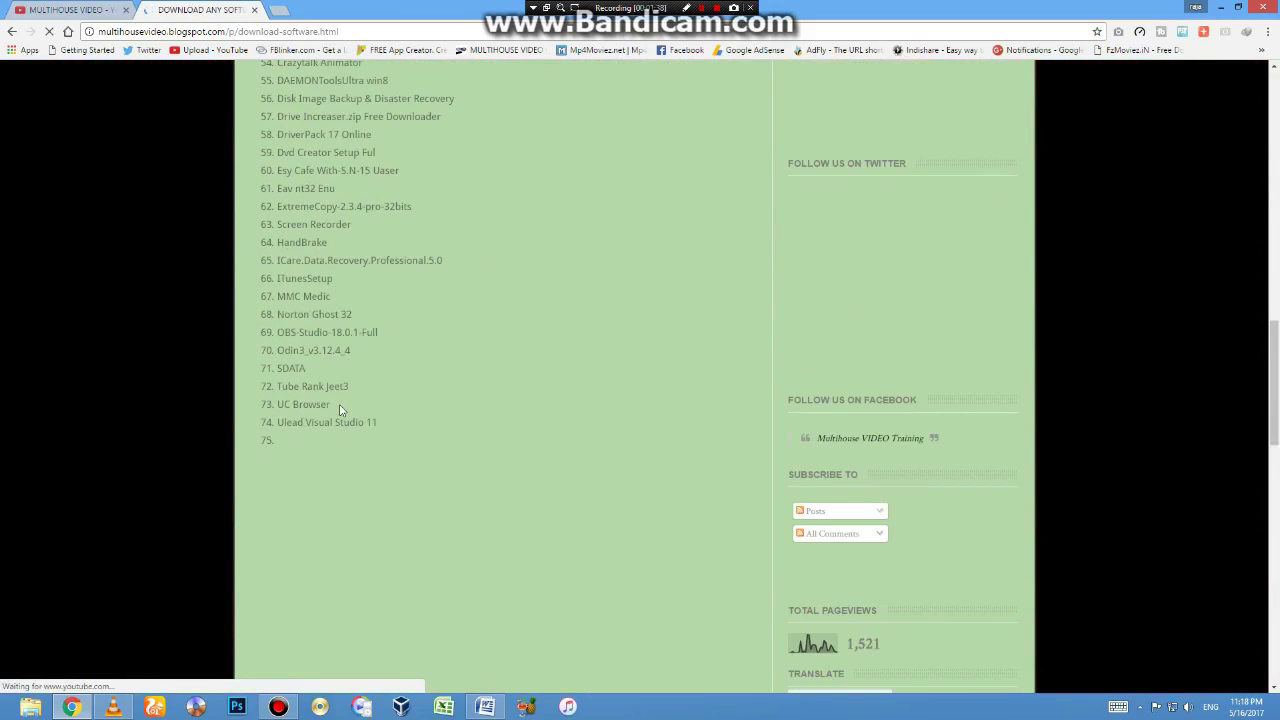
scroll(339, 410, "up", 7)
scroll(339, 410, "up", 6)
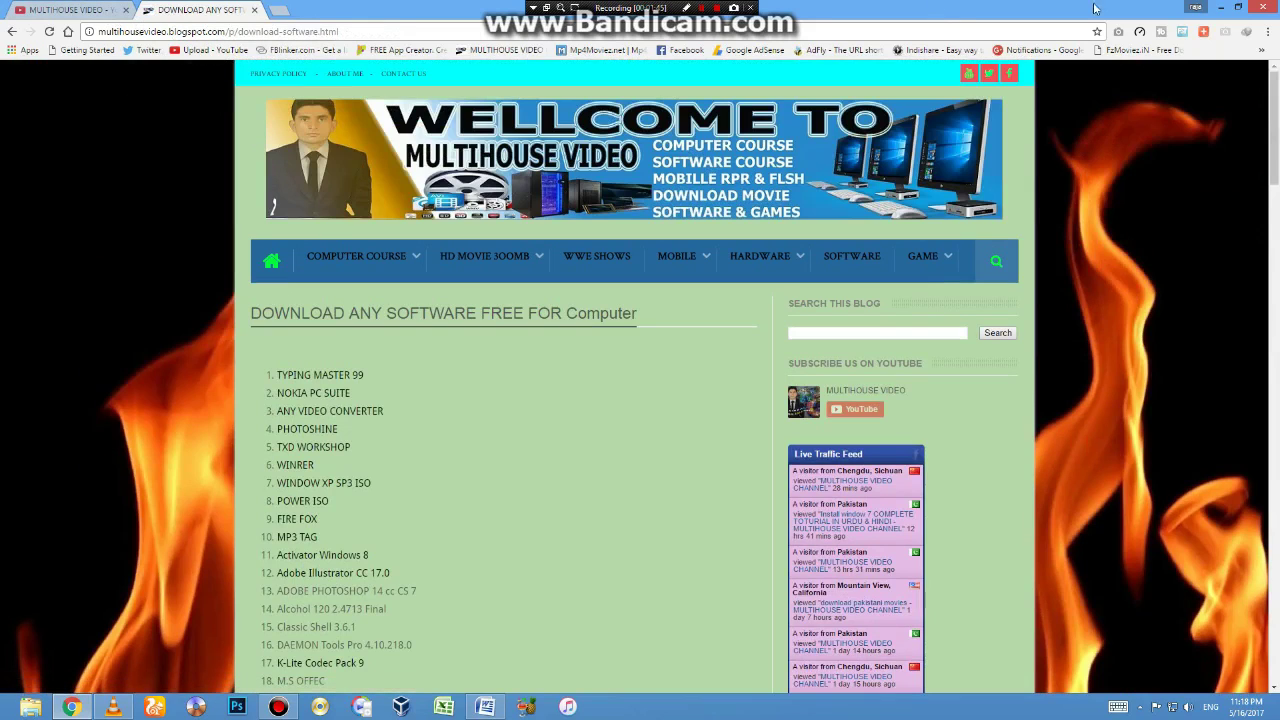
In the blank Word document, type the title 'Multihouse video', correcting the typo.
left_click(1221, 8)
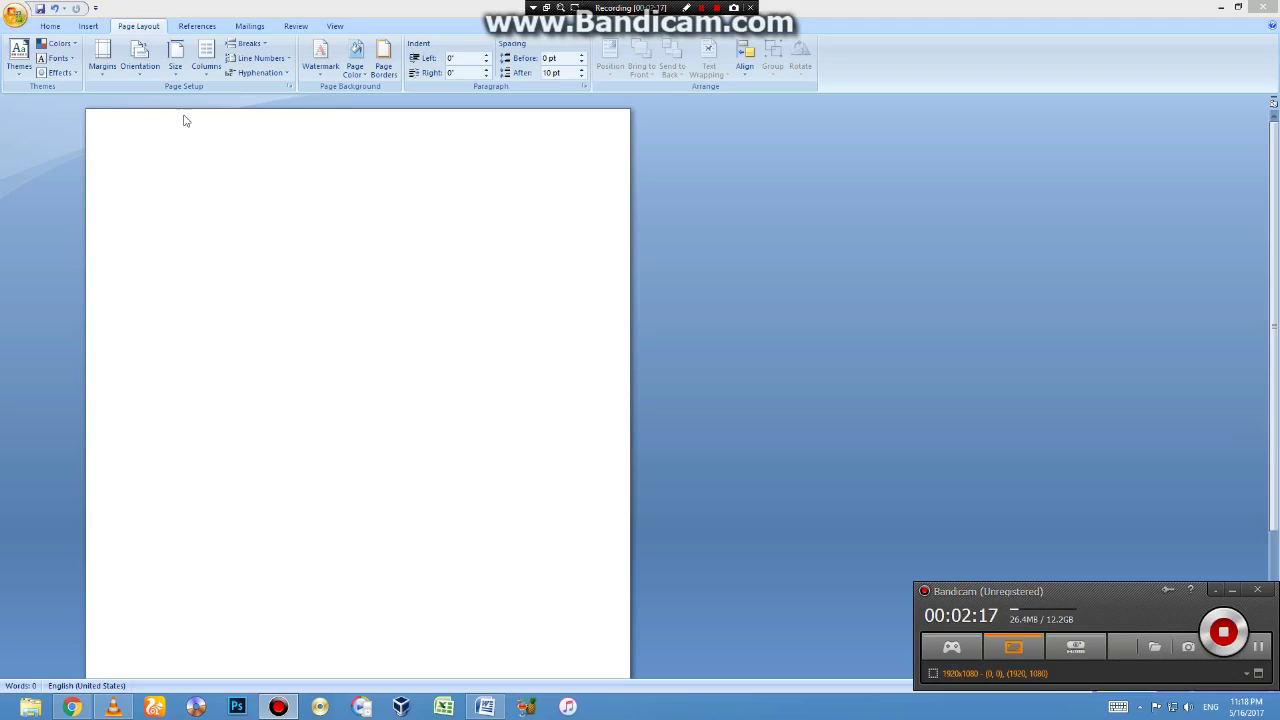
left_click(184, 156)
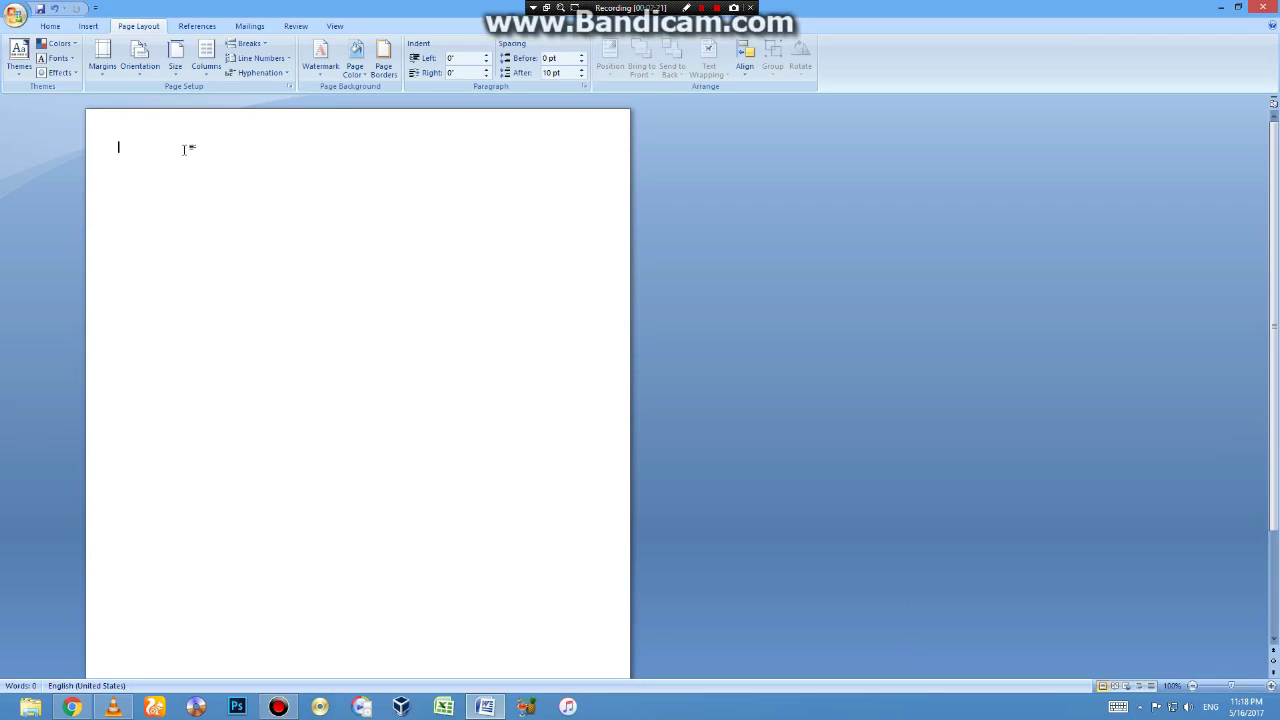
type("mul")
type("house")
key("BackSpace")
type("deo")
Make the 'Multihouse video' title centered, bold and 20 pt.
left_click_drag(220, 145, 35, 156)
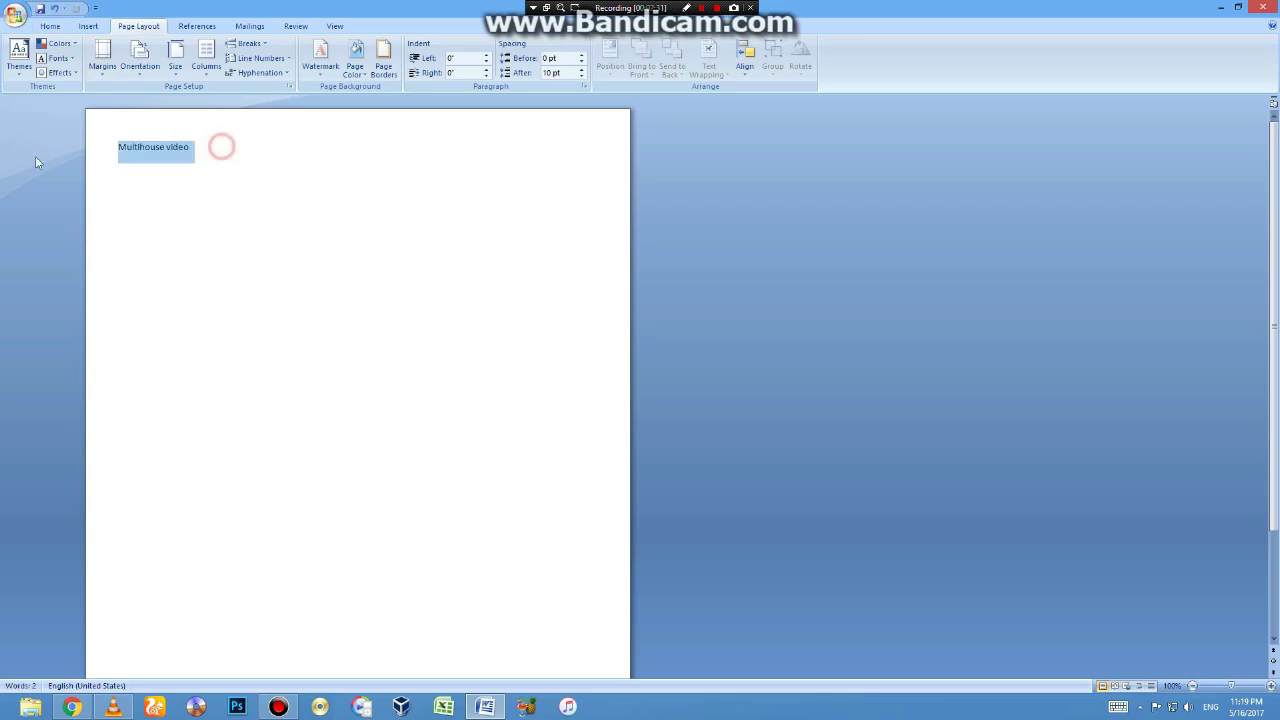
left_click(50, 26)
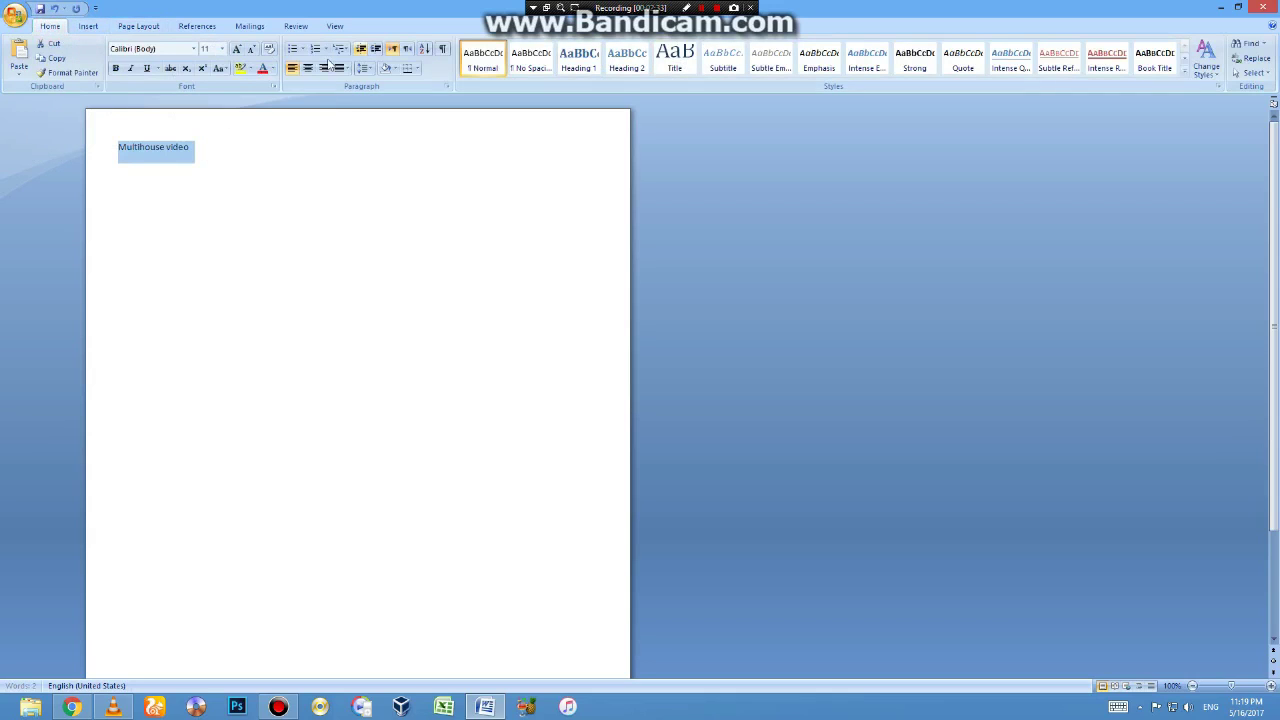
left_click(308, 67)
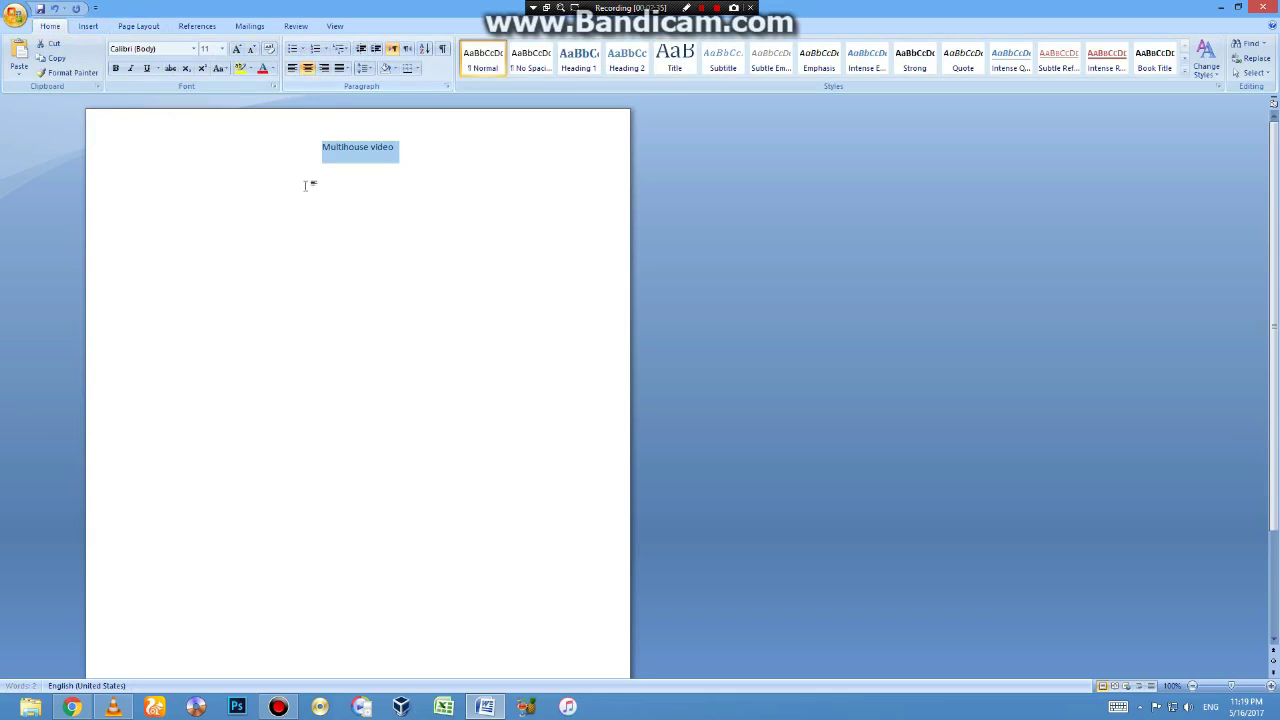
left_click(221, 48)
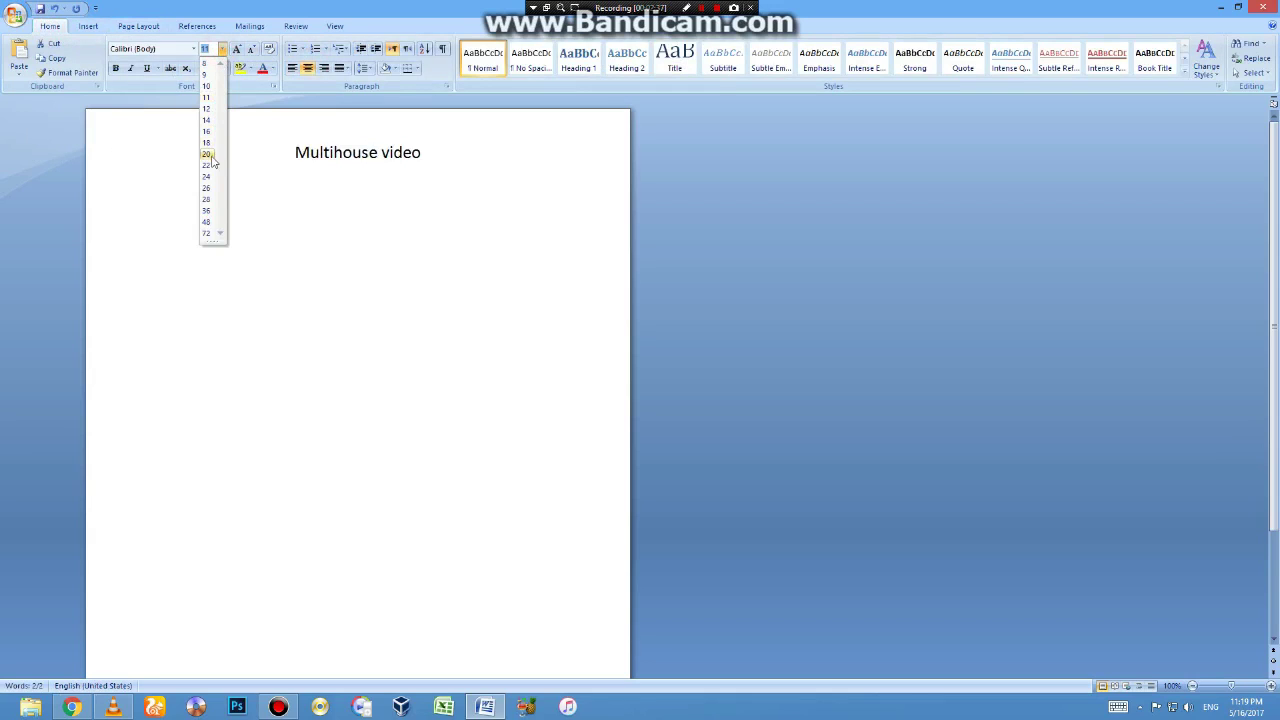
left_click(211, 157)
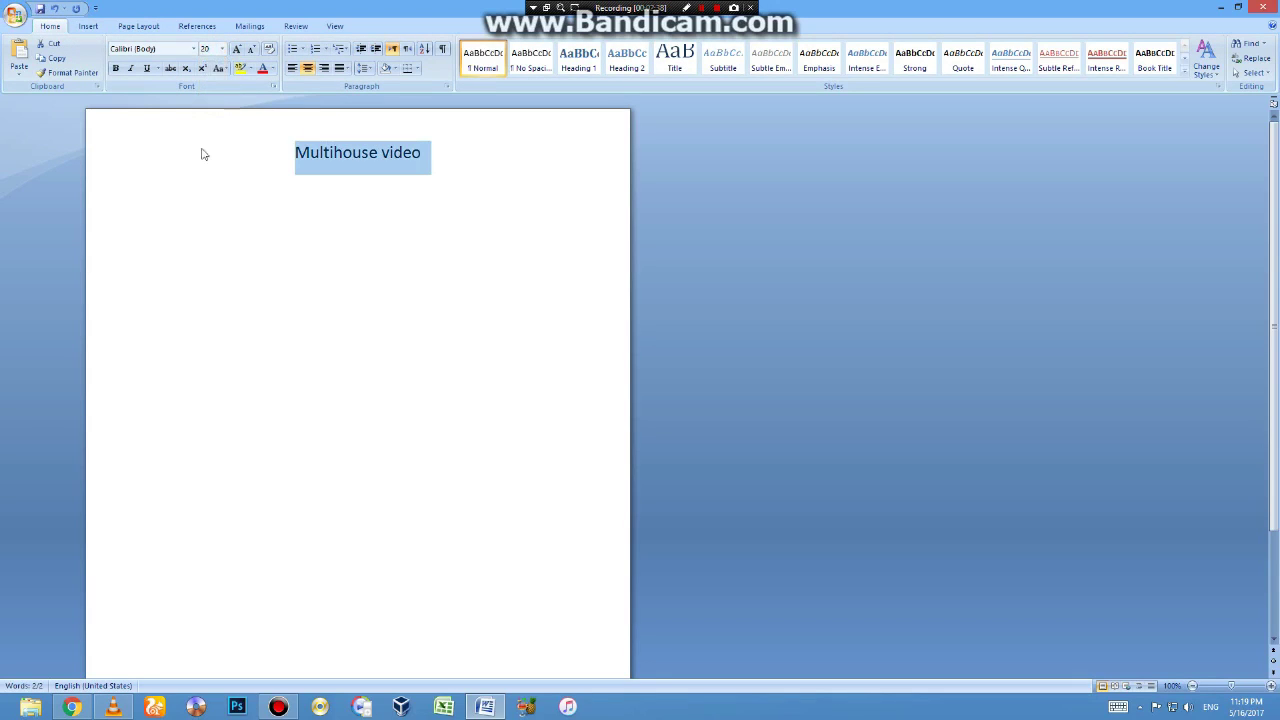
left_click(115, 68)
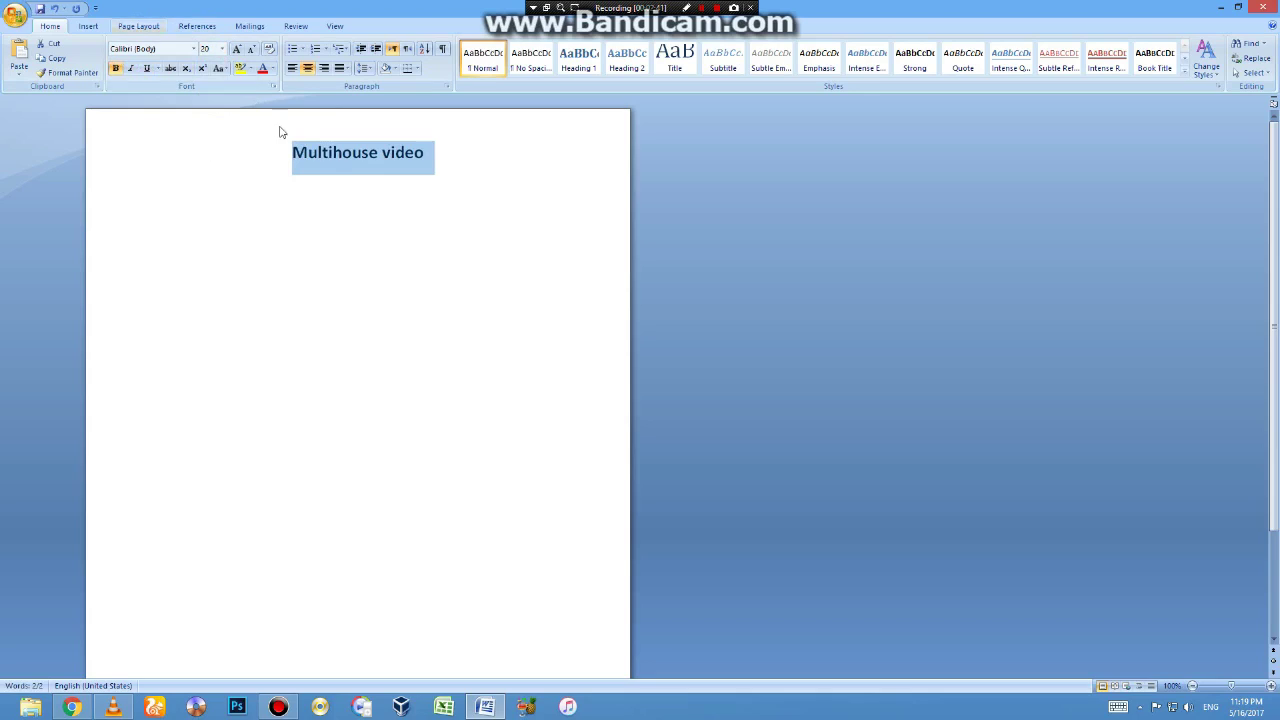
Start a new line below the title with a 12 pt font size.
left_click(472, 156)
key("Return")
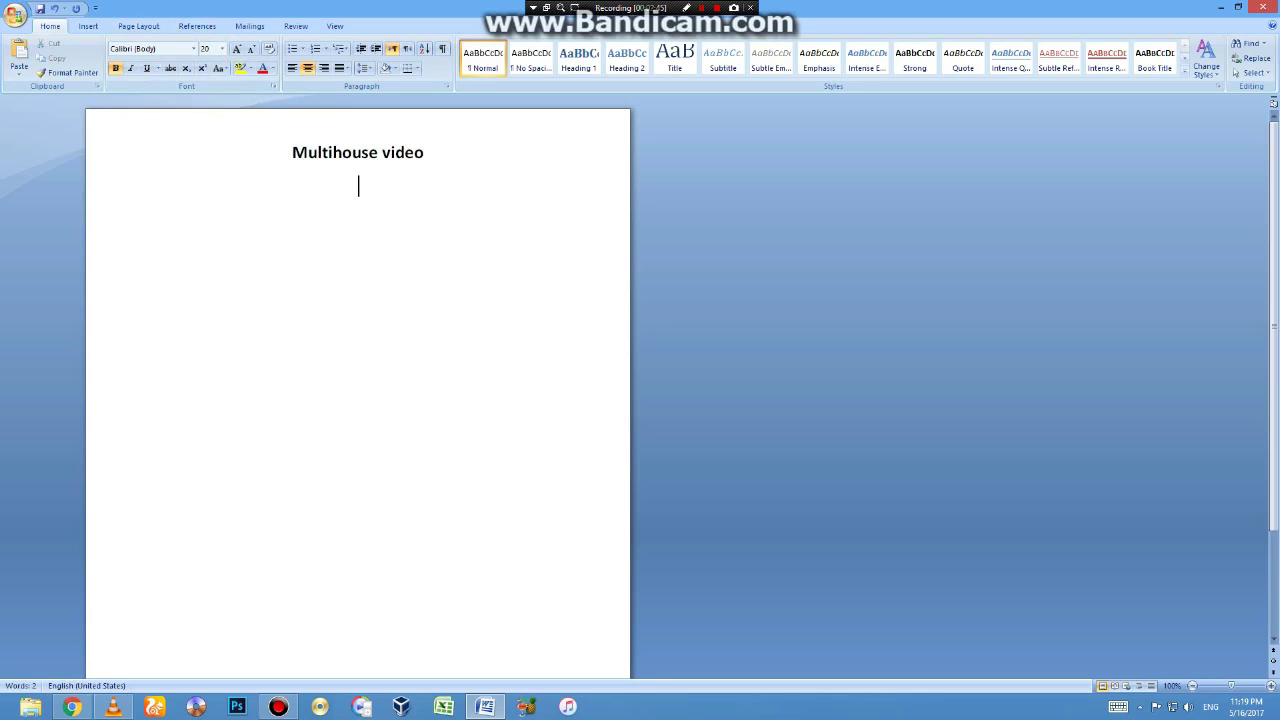
left_click(222, 48)
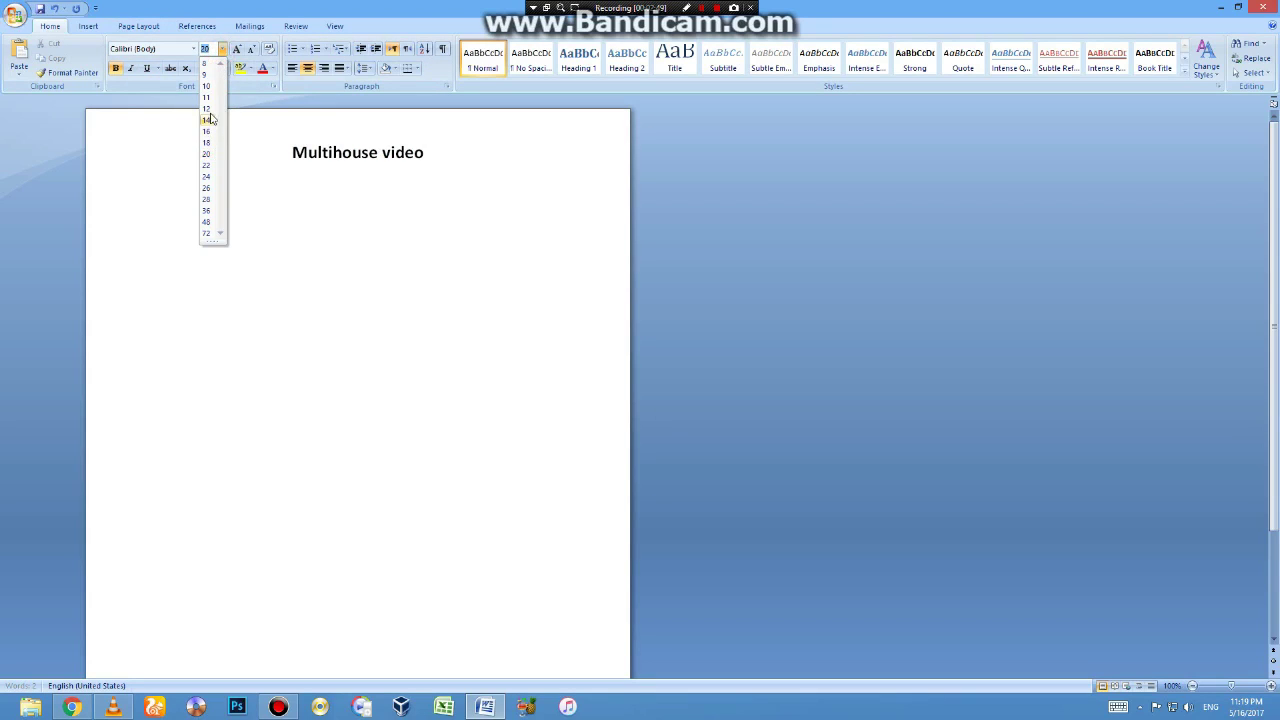
left_click(207, 108)
Type 'In this channel you will learn about computer and mobile software and hardware' on the second line.
type("in")
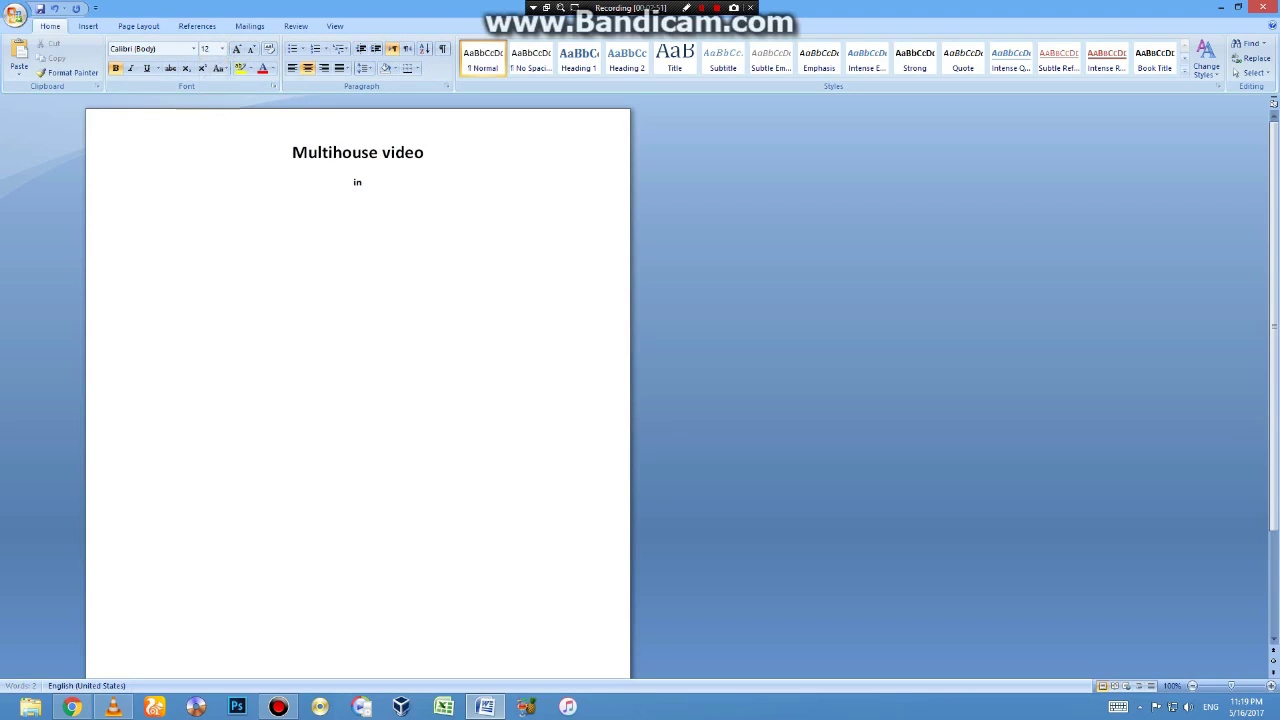
type("In thi")
type("s chann")
type("el you")
type(" will ")
type("learn")
type(" abo")
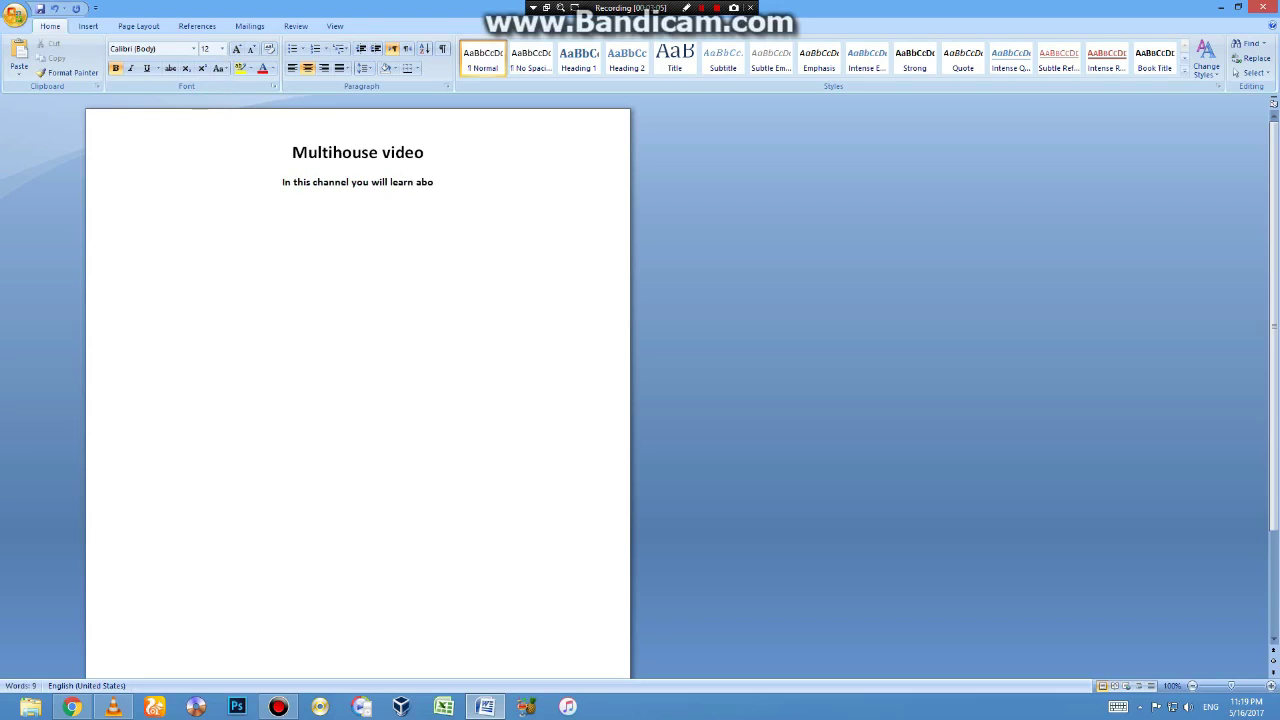
type("ut comp")
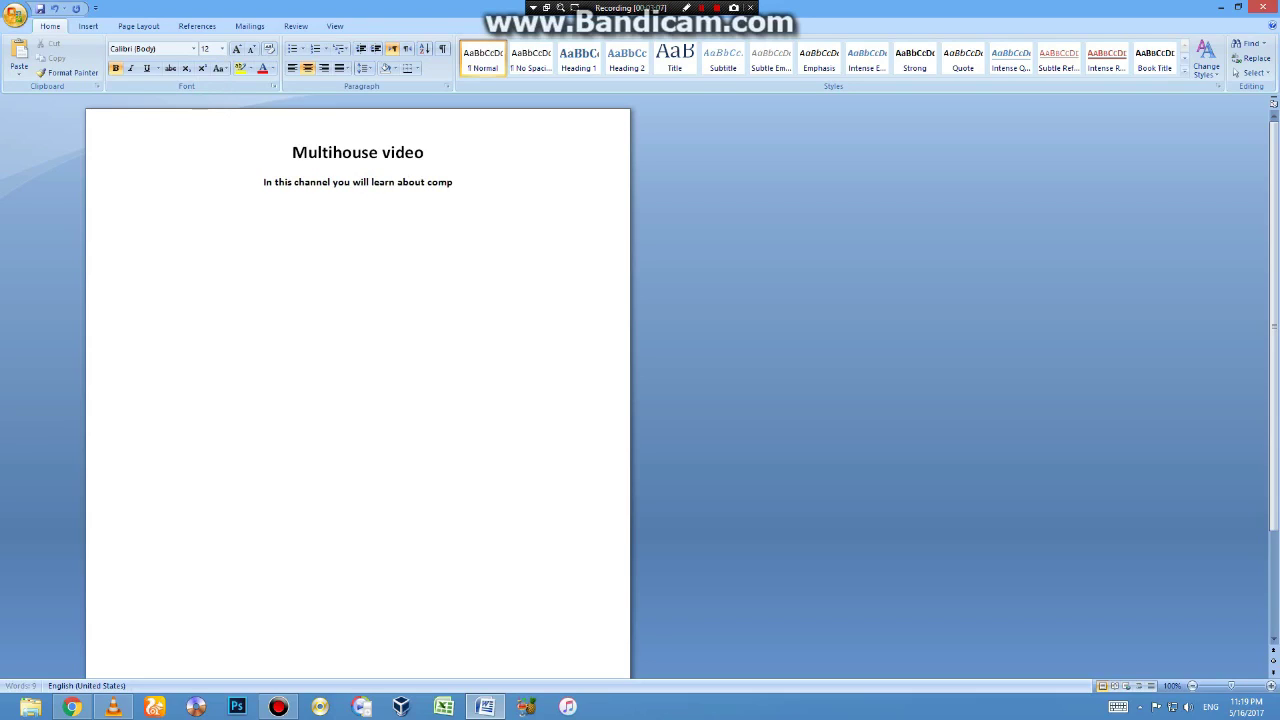
type("uter an")
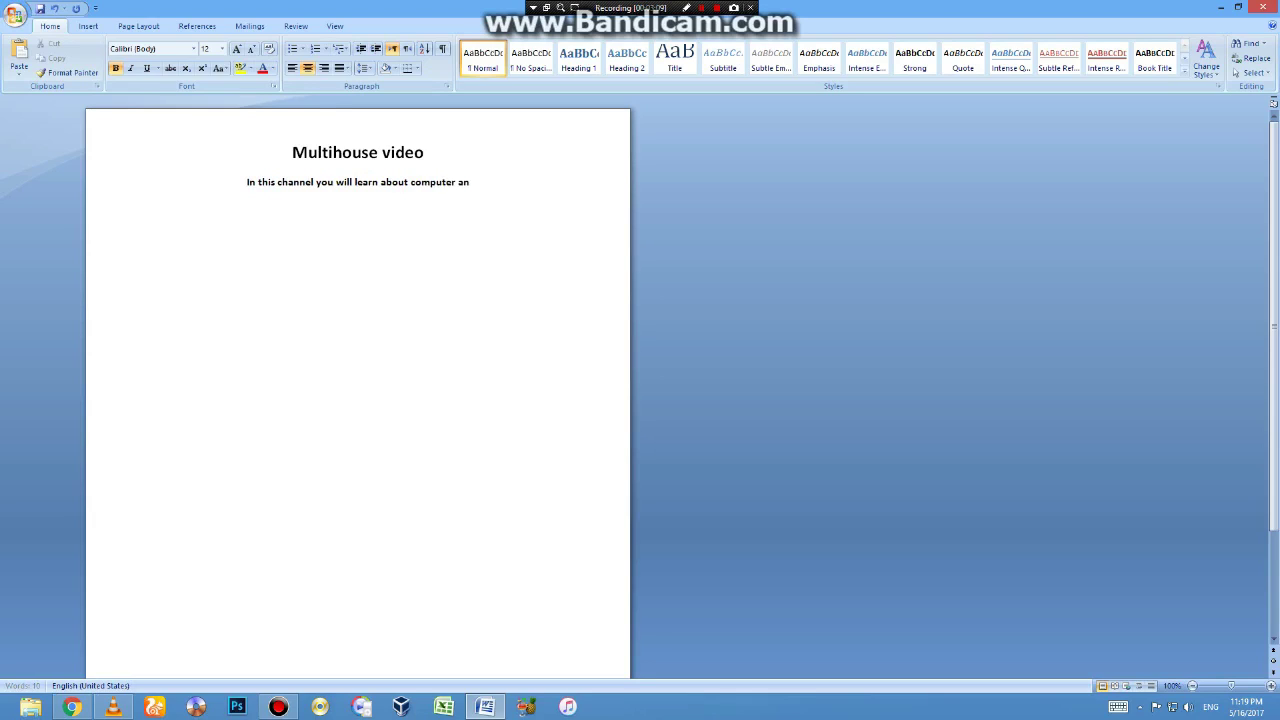
type("d ")
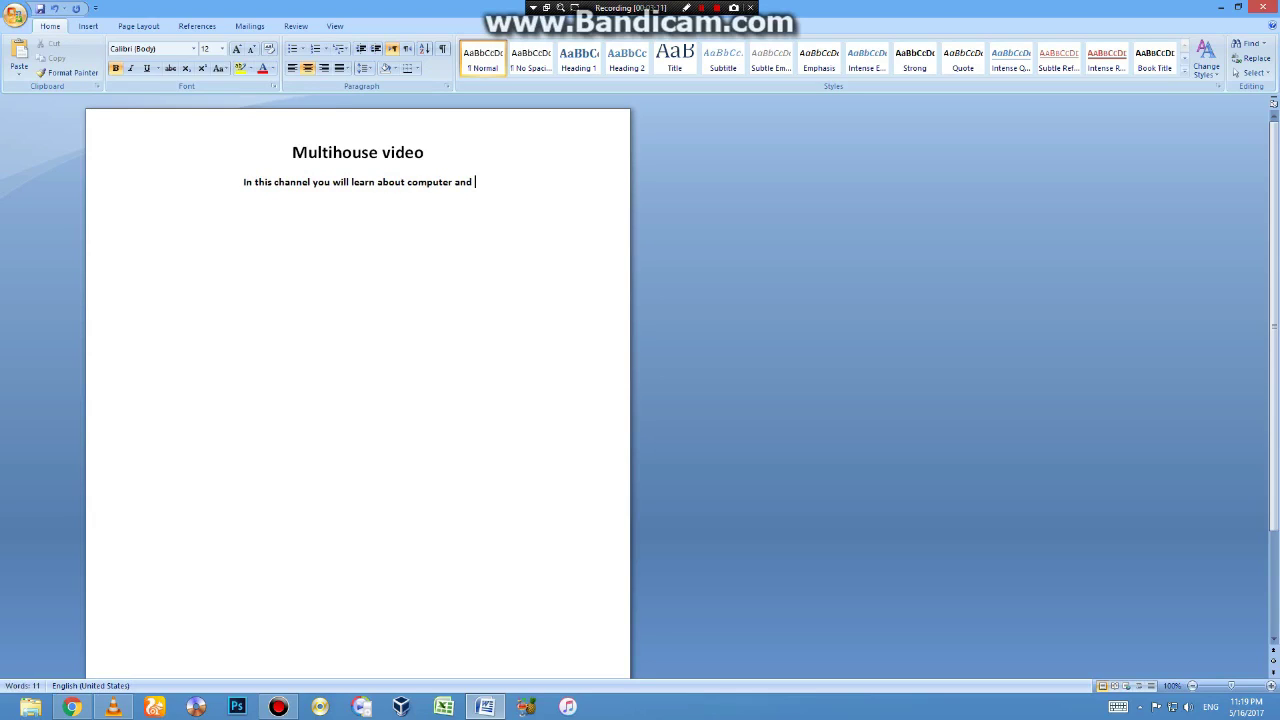
type("m")
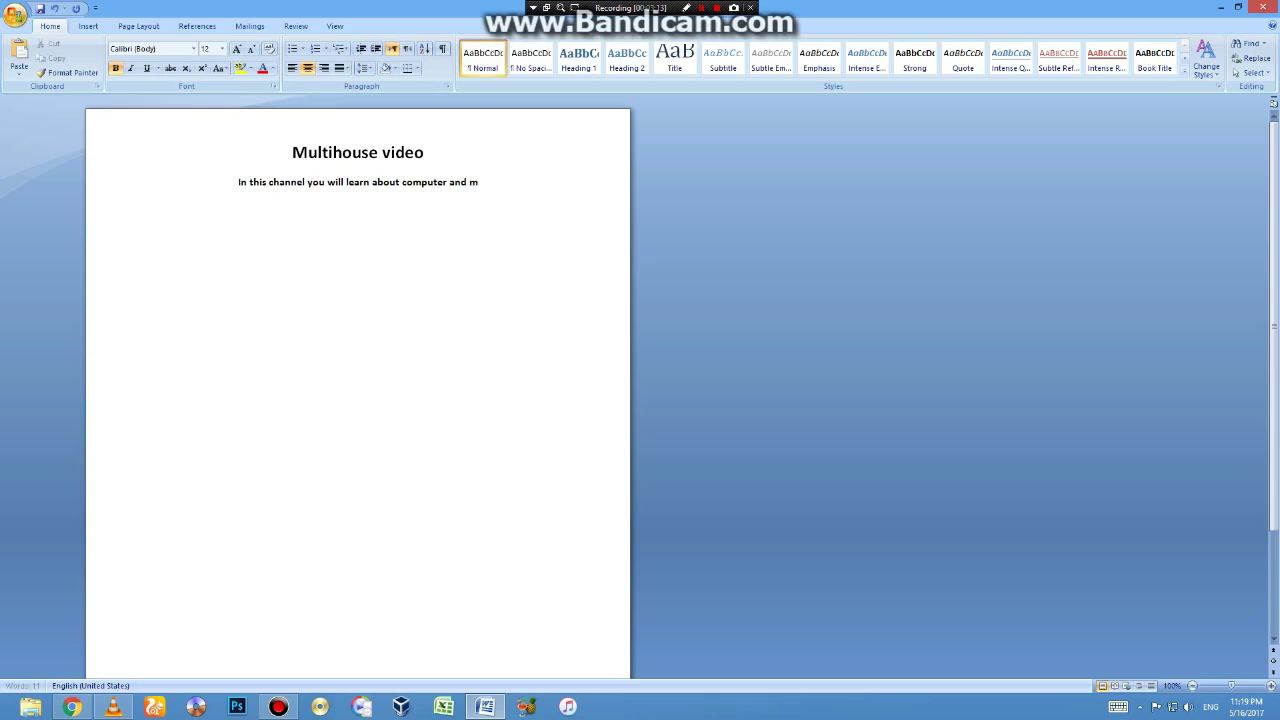
type("o")
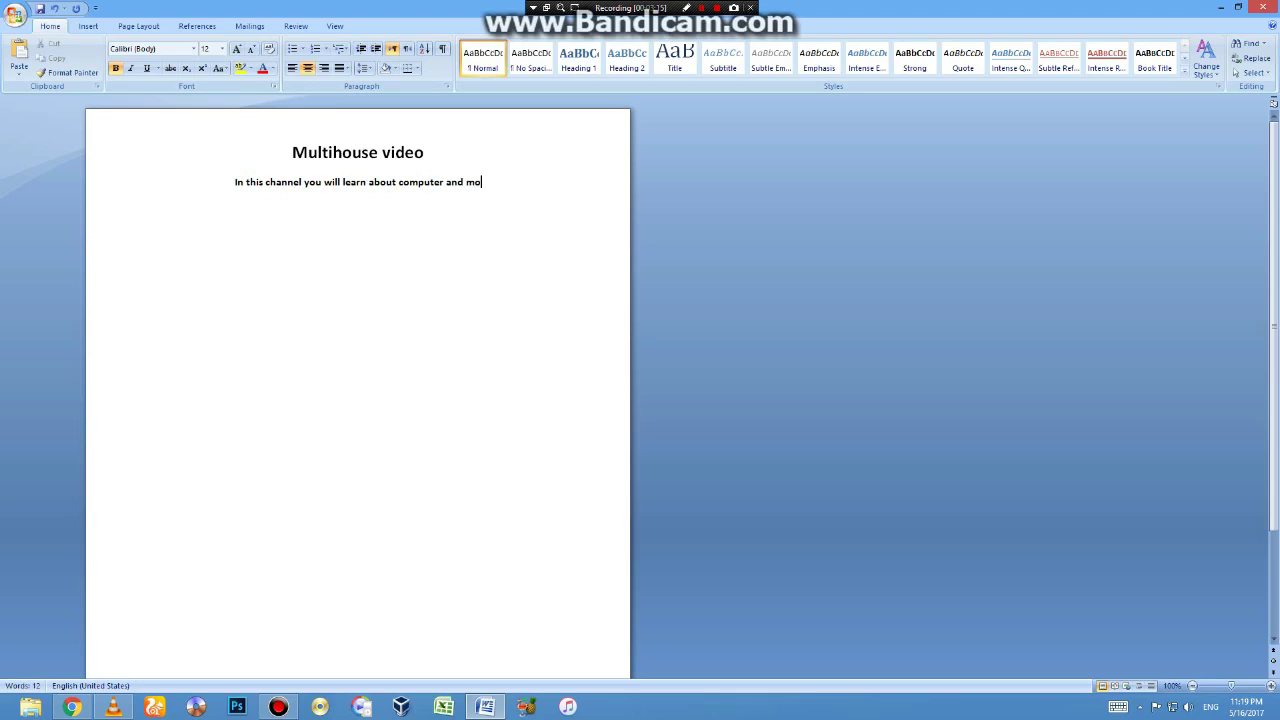
type("bile ")
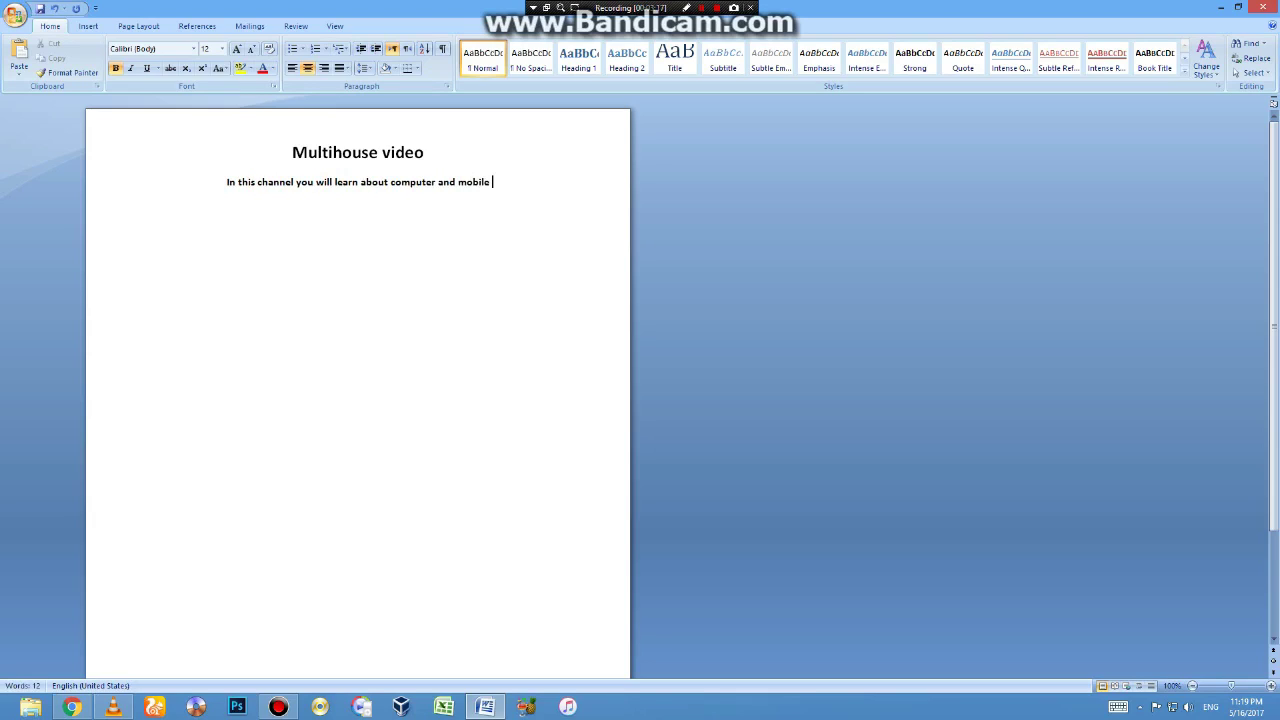
type("soft")
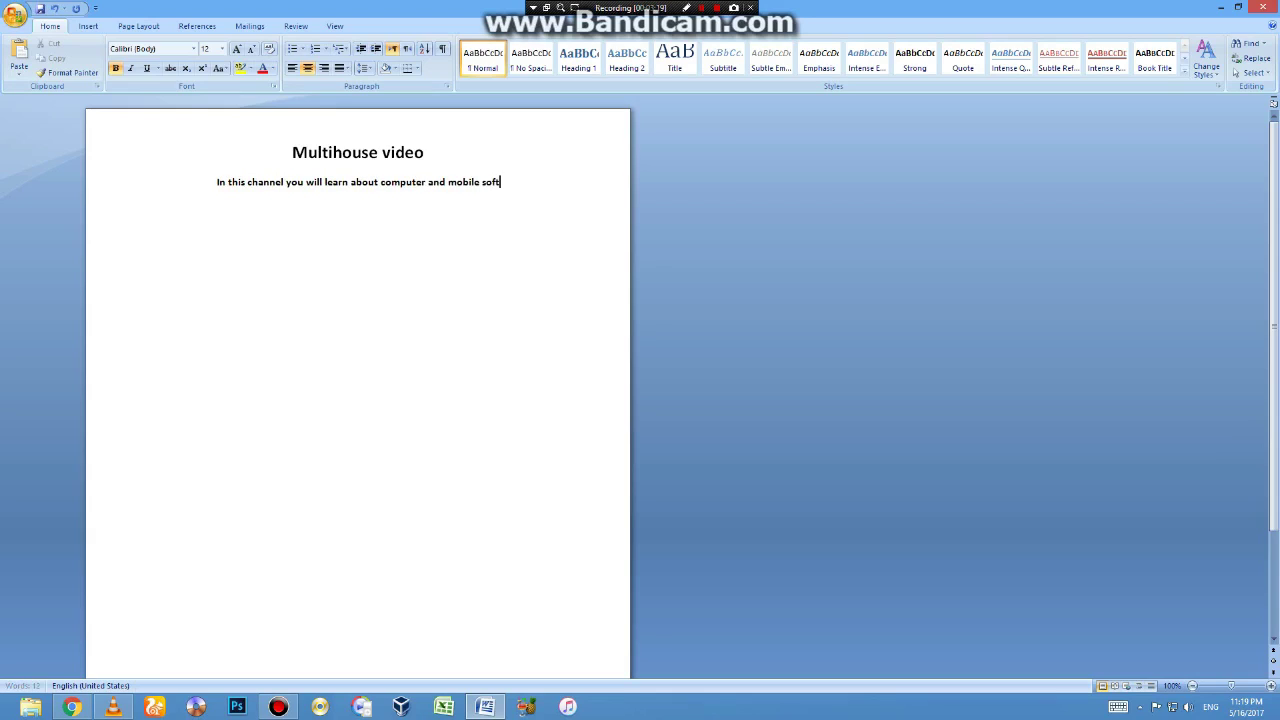
type("ware and ")
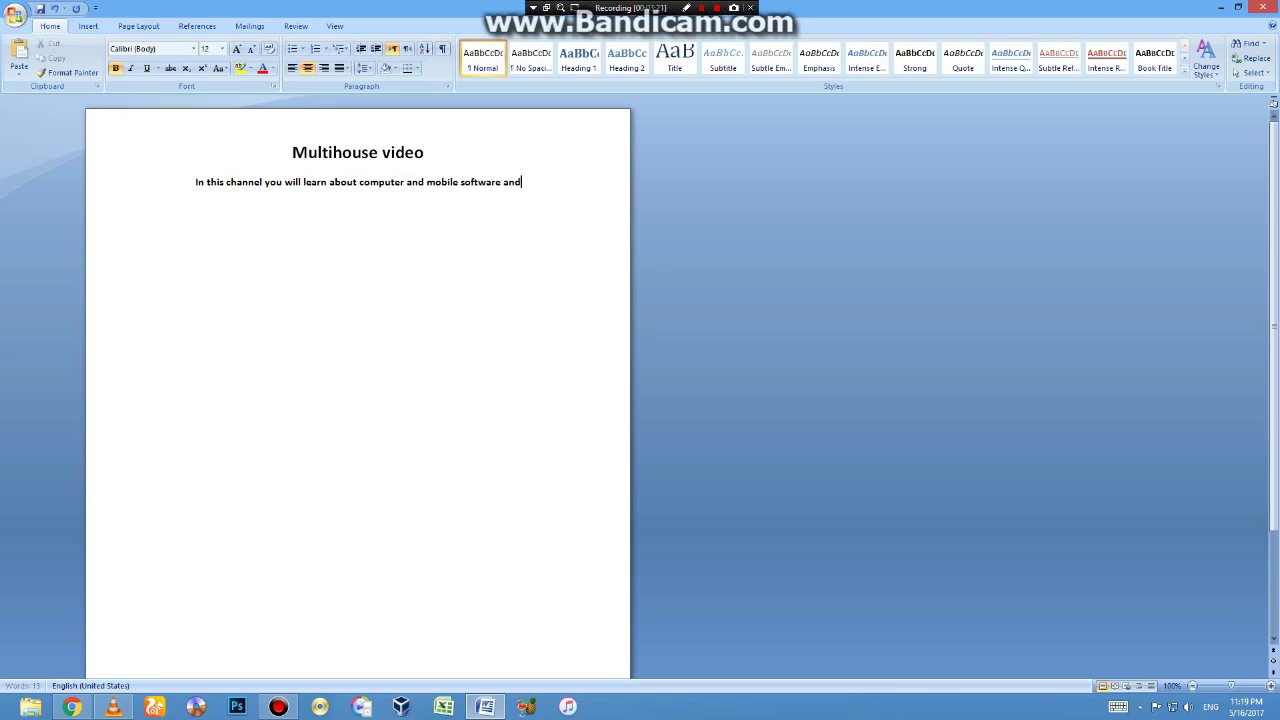
type("ha")
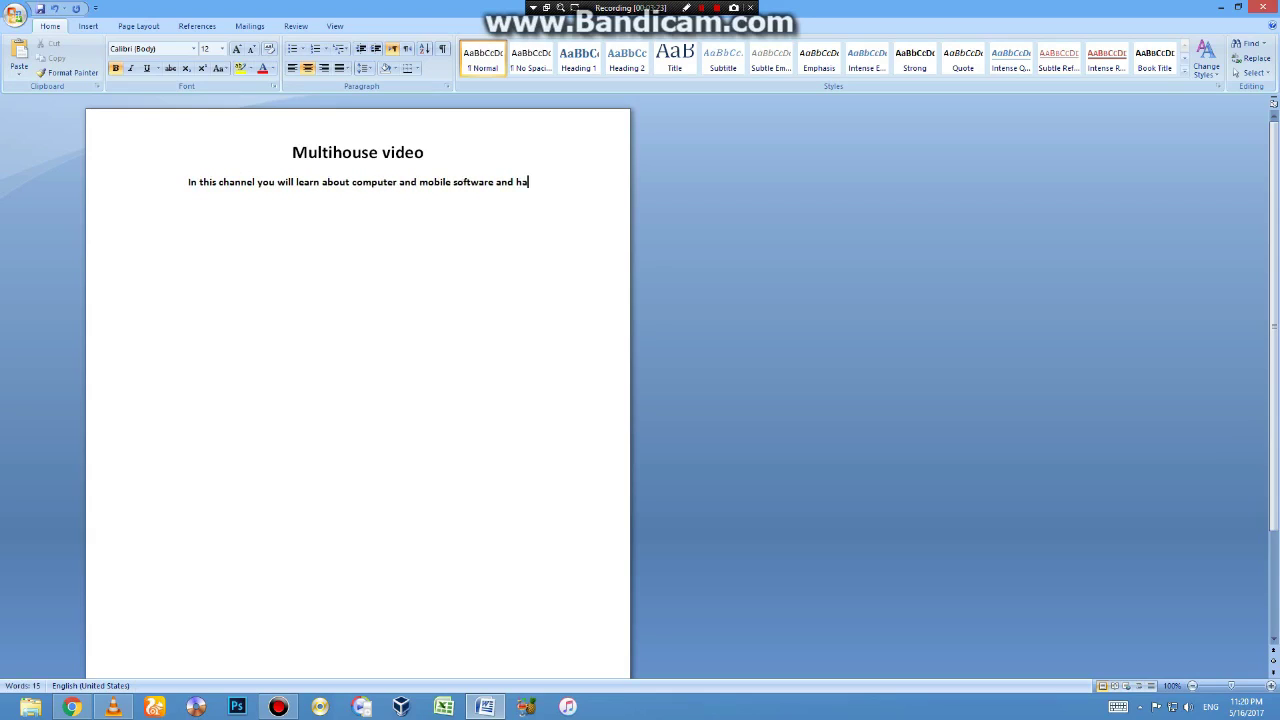
type("rdware")
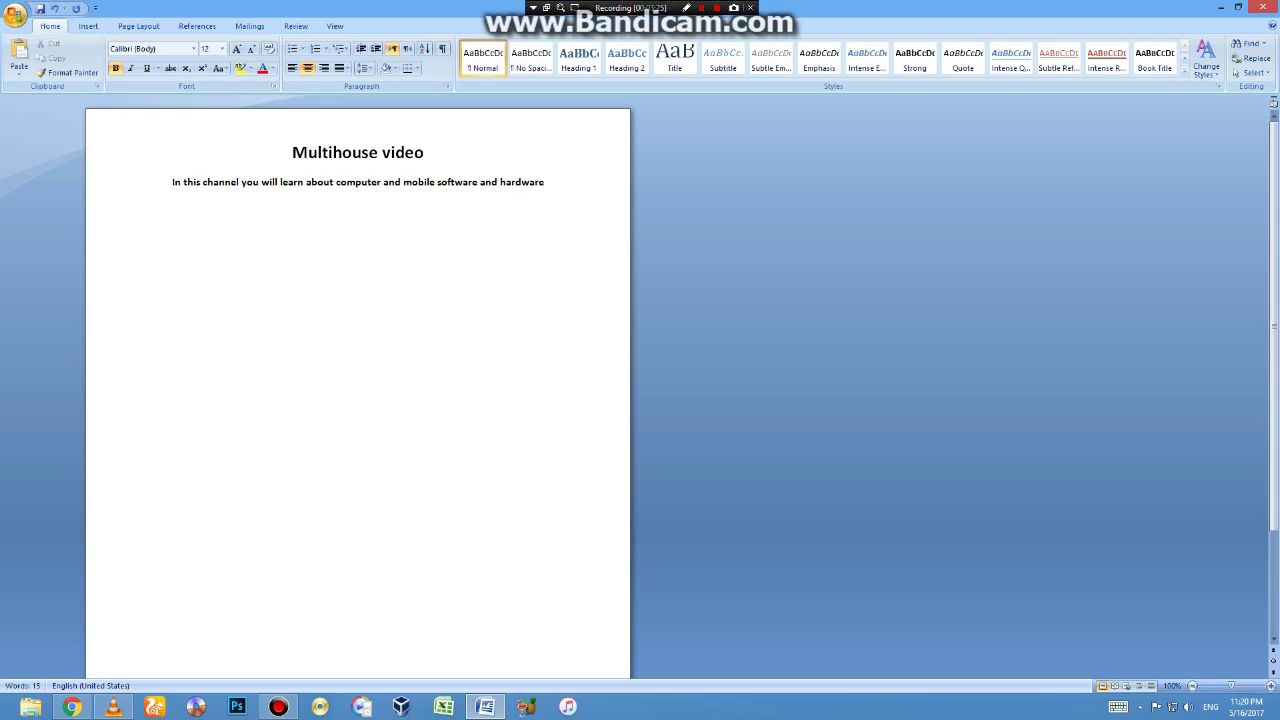
Unbold the whole '…computer and mobile software and hardware' description line.
triple_click(564, 190)
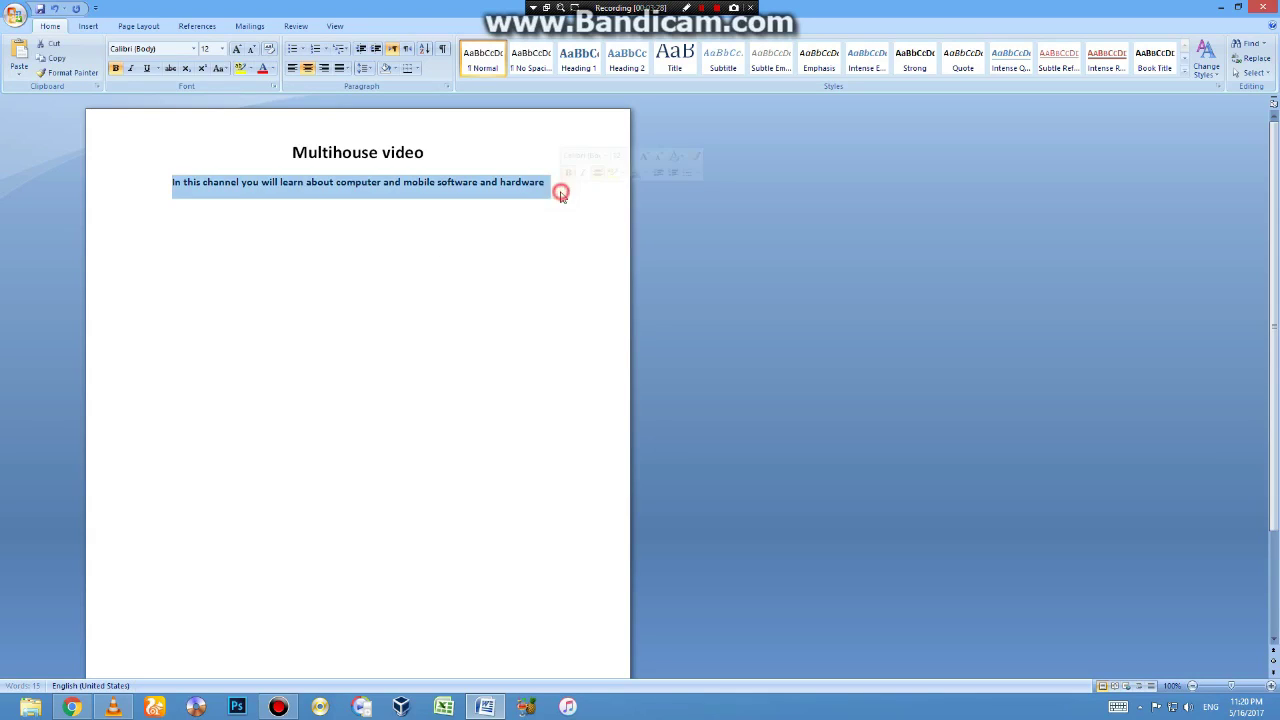
left_click(116, 68)
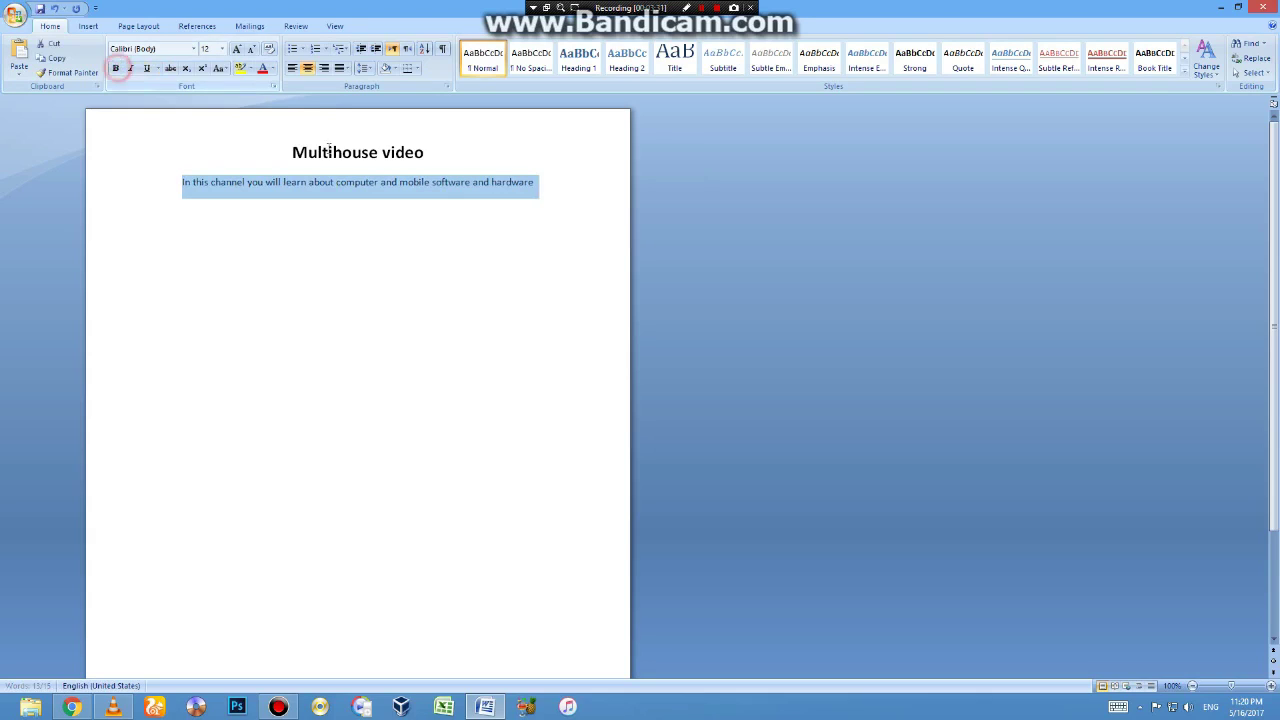
left_click(478, 252)
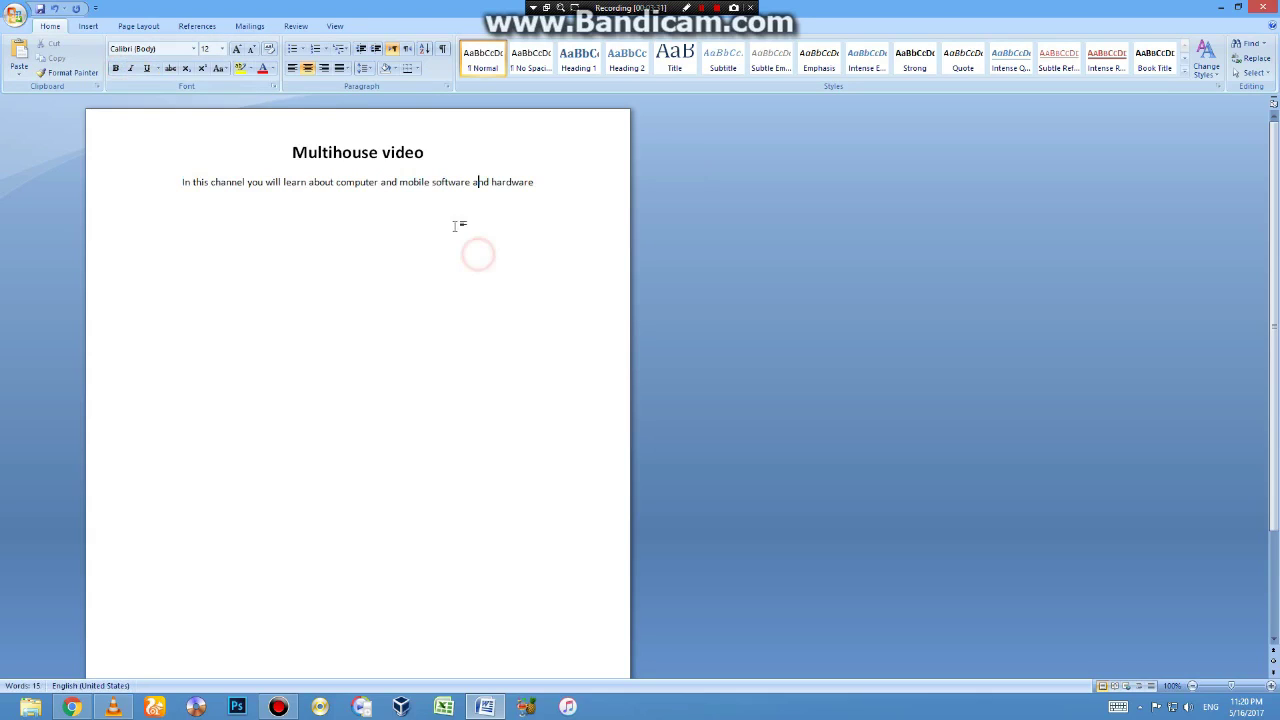
Apply the Foundry theme to the document from Page Layout > Themes.
left_click(138, 26)
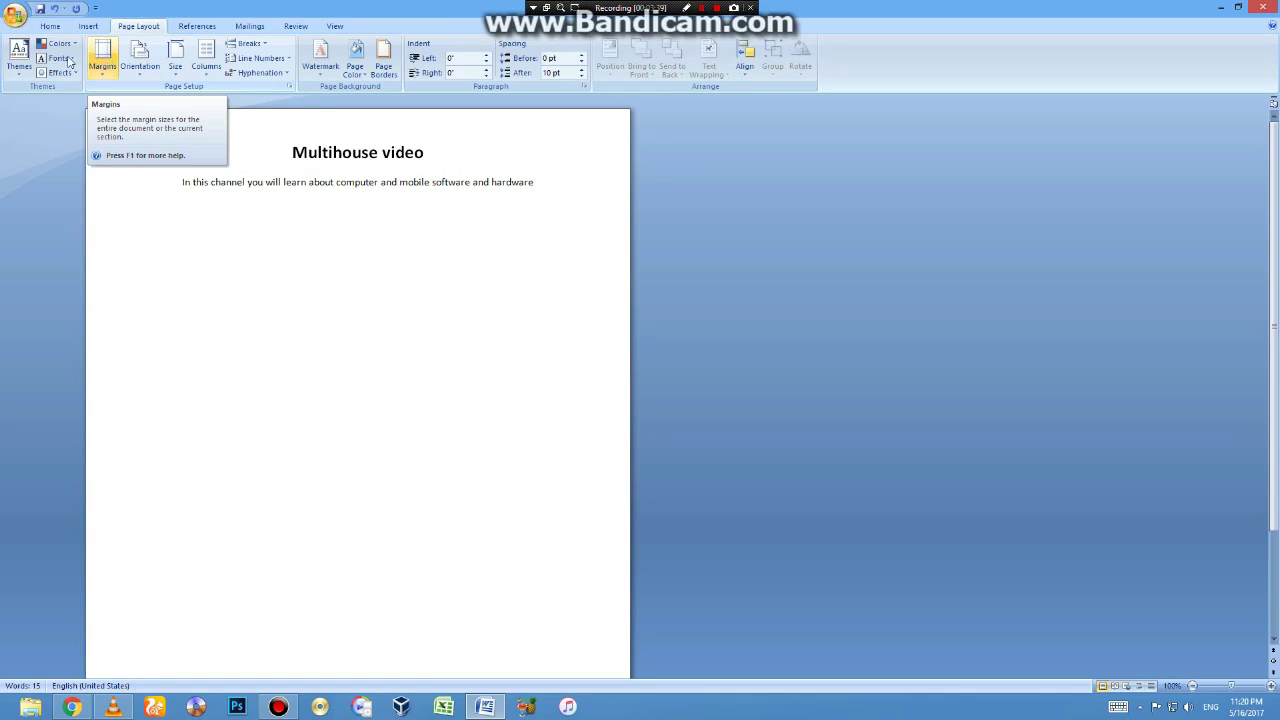
left_click(19, 62)
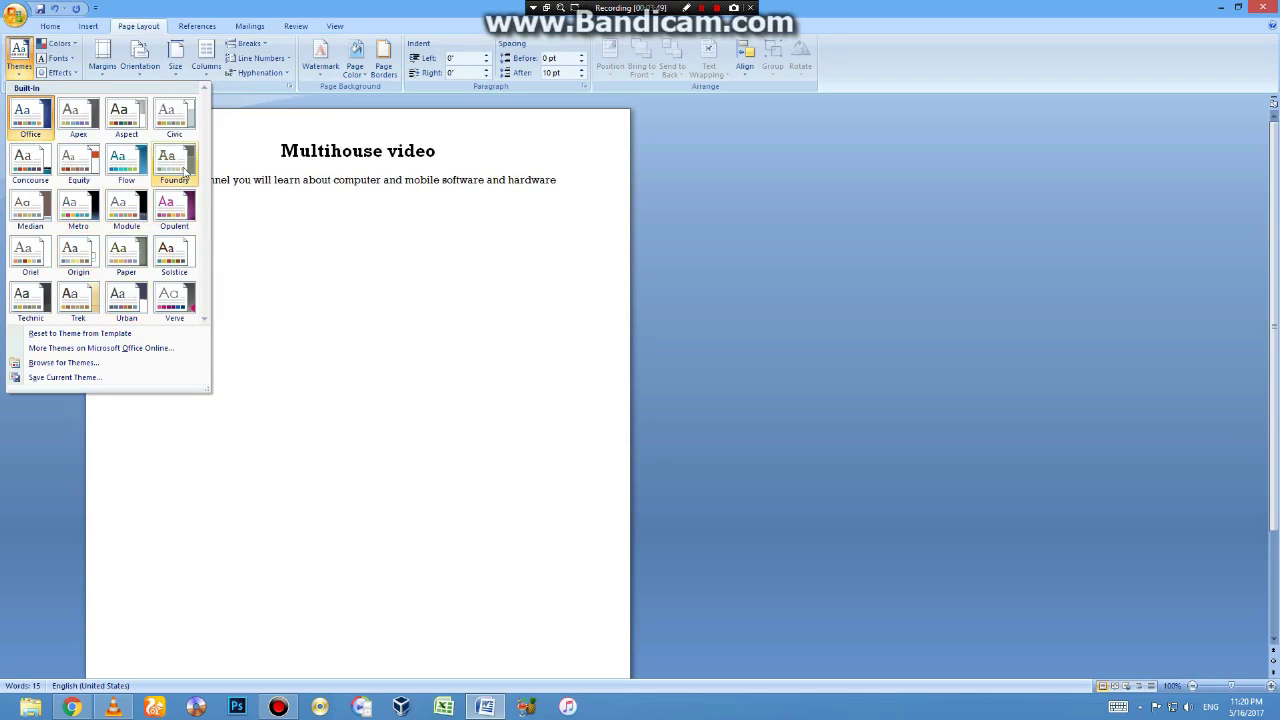
left_click(184, 172)
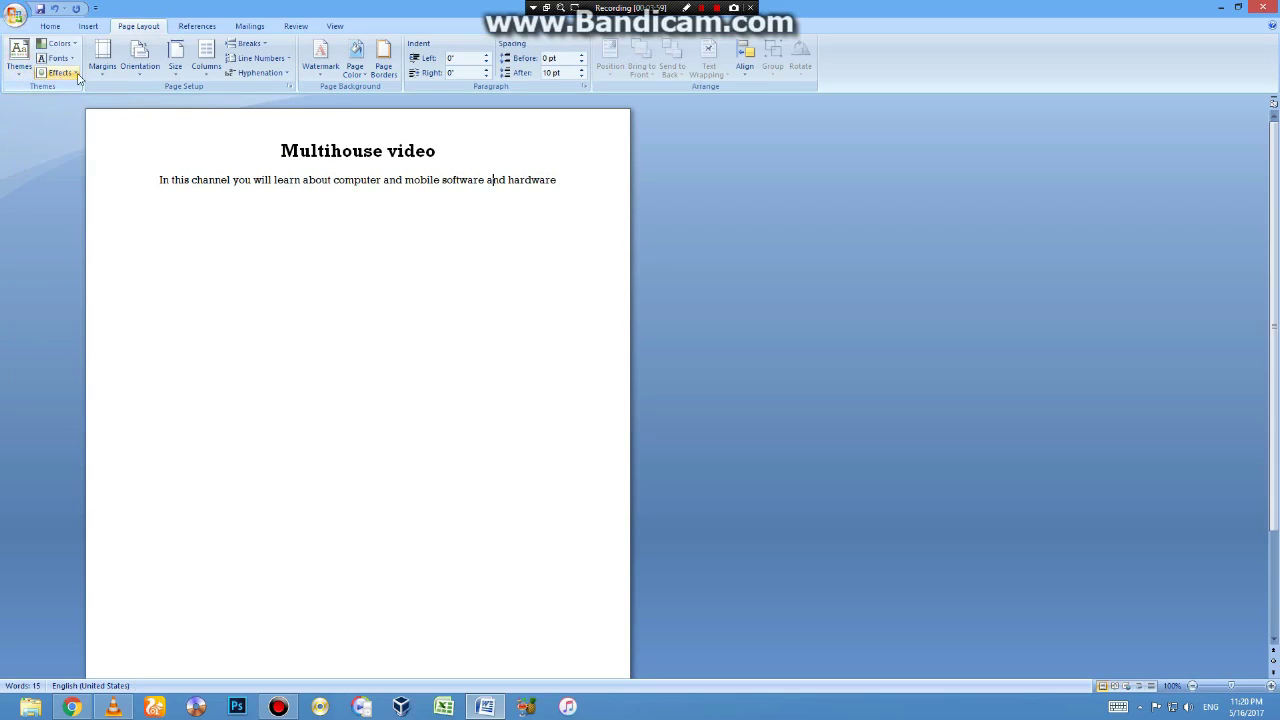
left_click(58, 72)
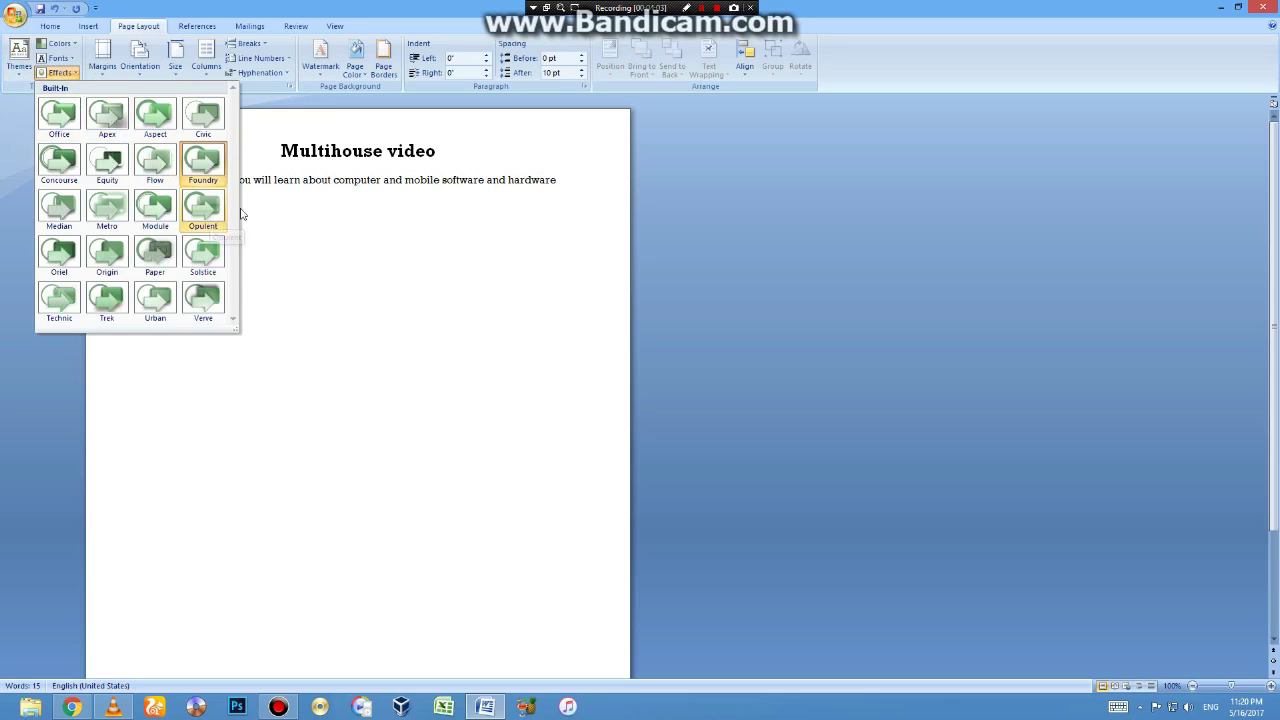
left_click(503, 182)
Select the description line and browse theme colours and fonts without changing them.
triple_click(503, 180)
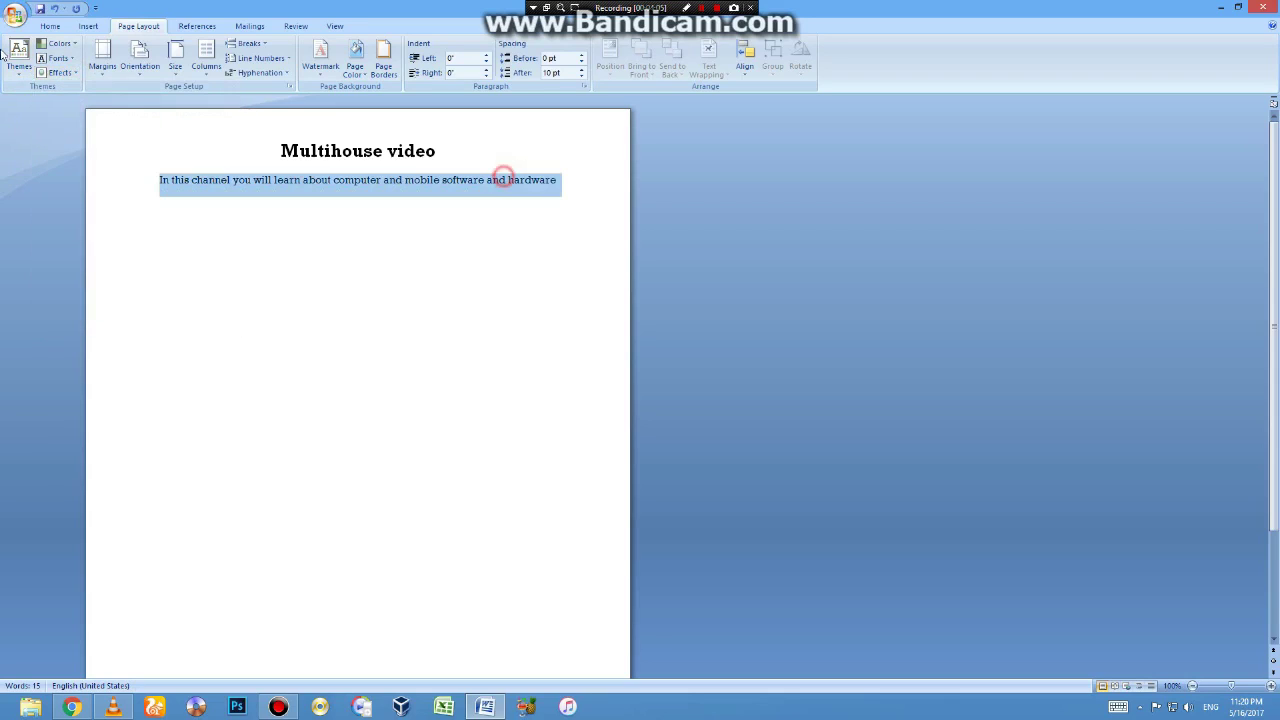
left_click(64, 48)
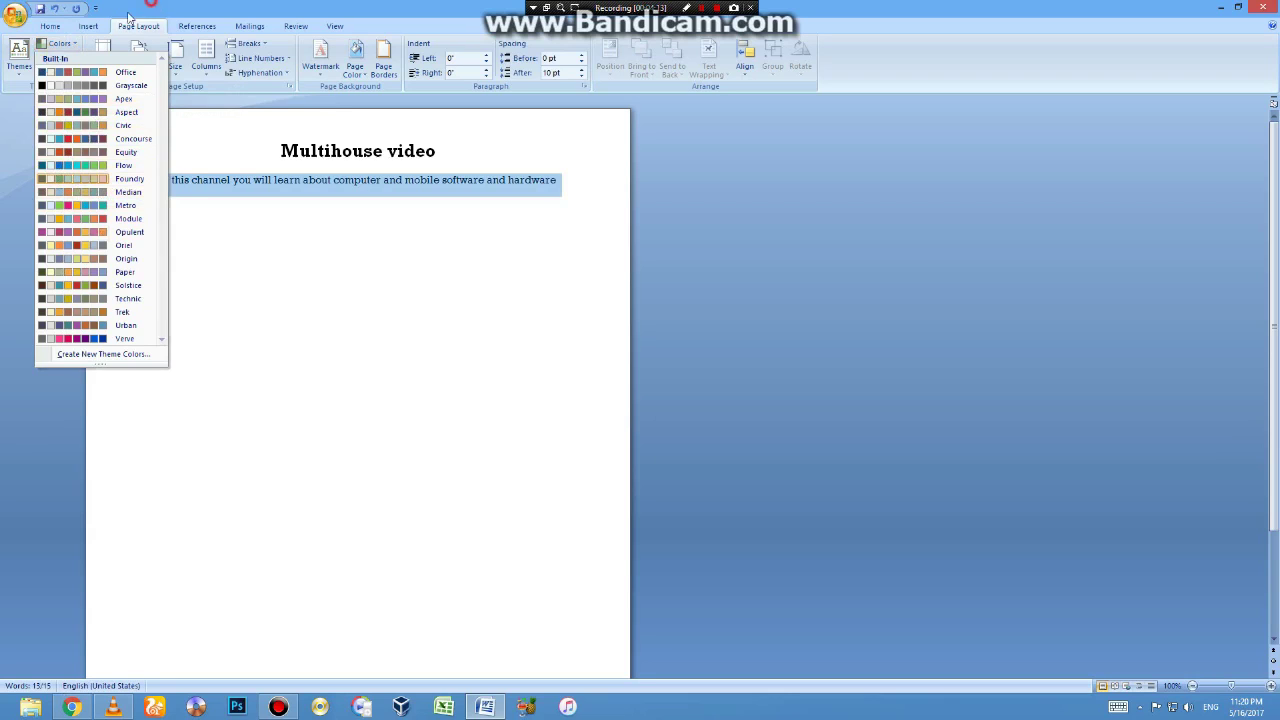
left_click(60, 44)
left_click(56, 58)
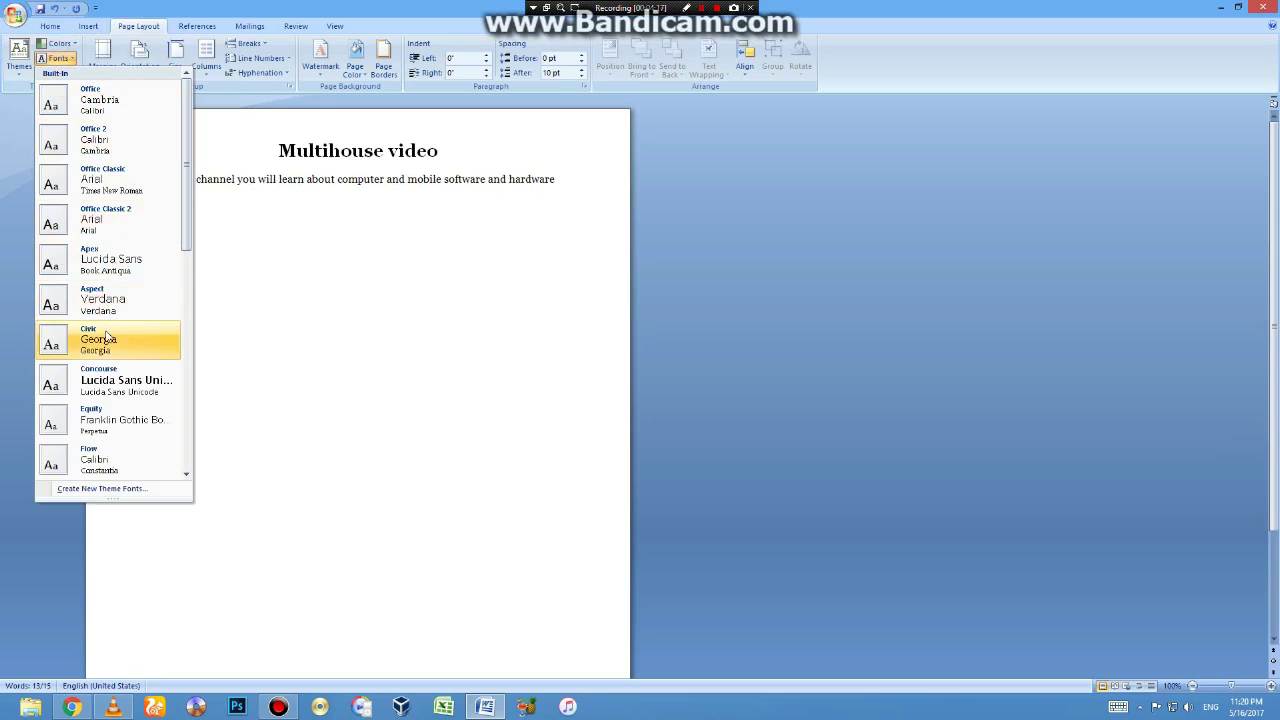
left_click(700, 5)
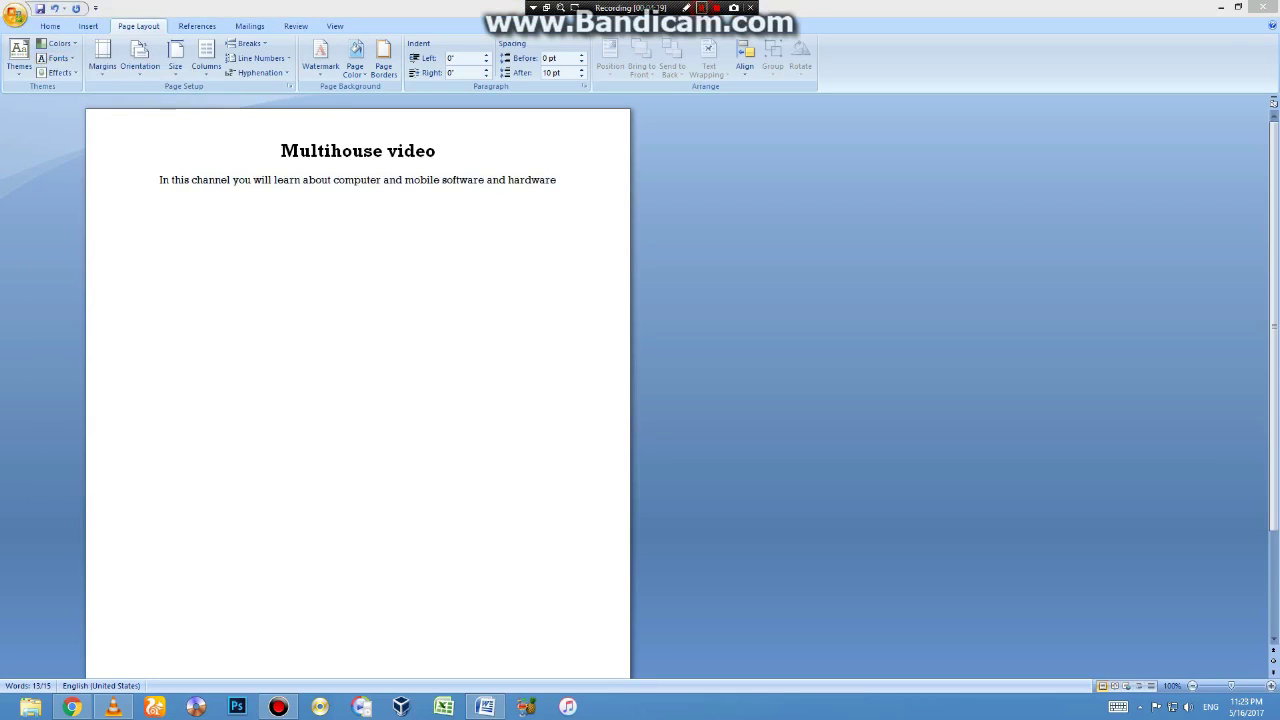
Apply Solstice theme effects, then switch to Trek theme effects.
left_click(60, 73)
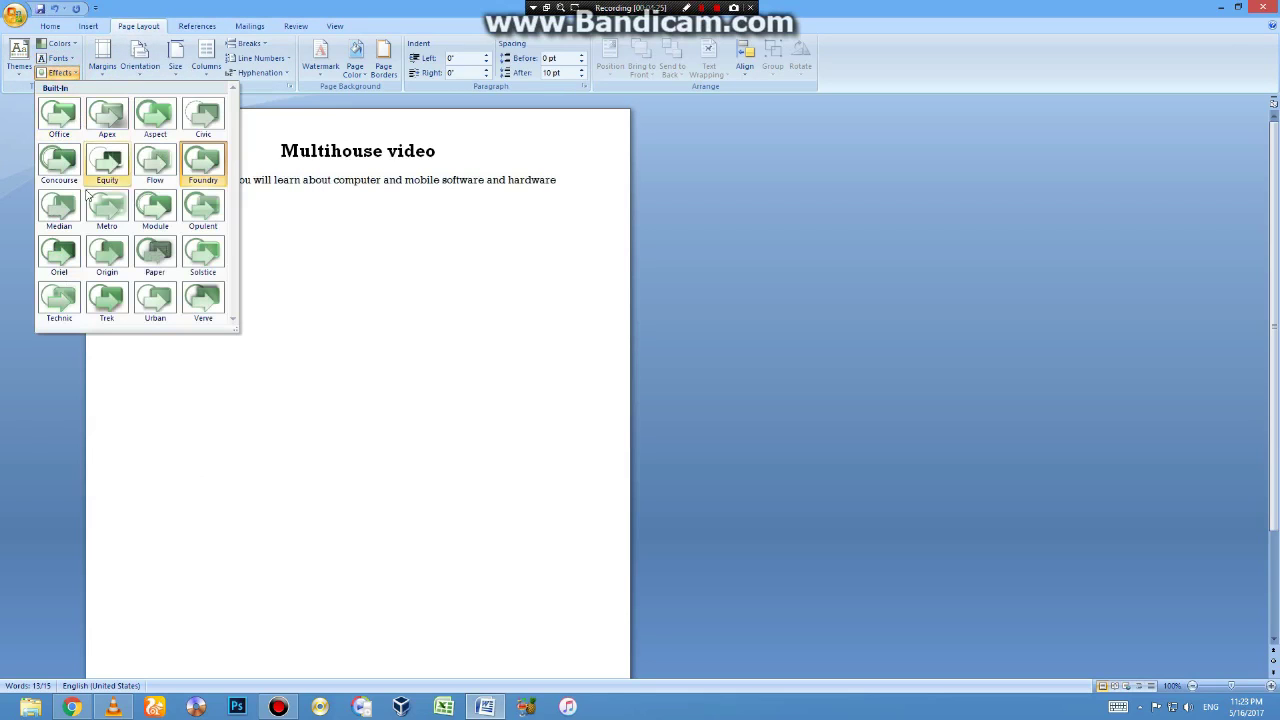
left_click(195, 251)
left_click(221, 253)
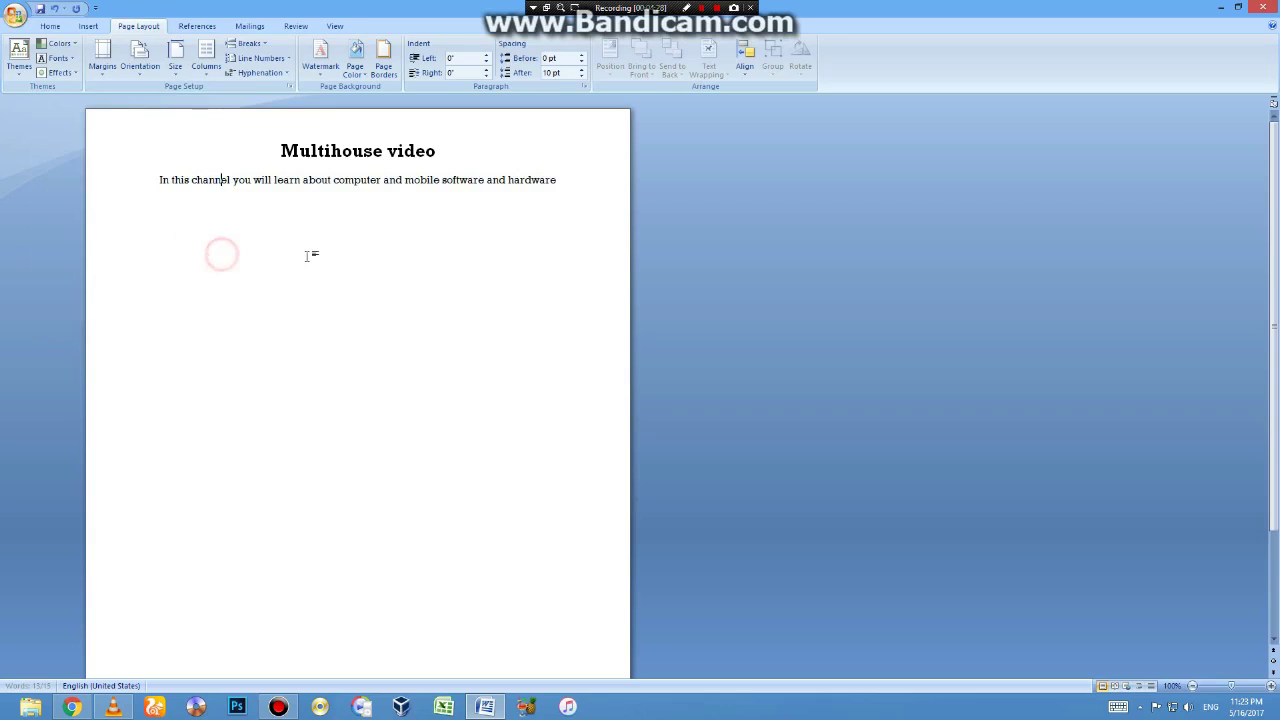
left_click(60, 73)
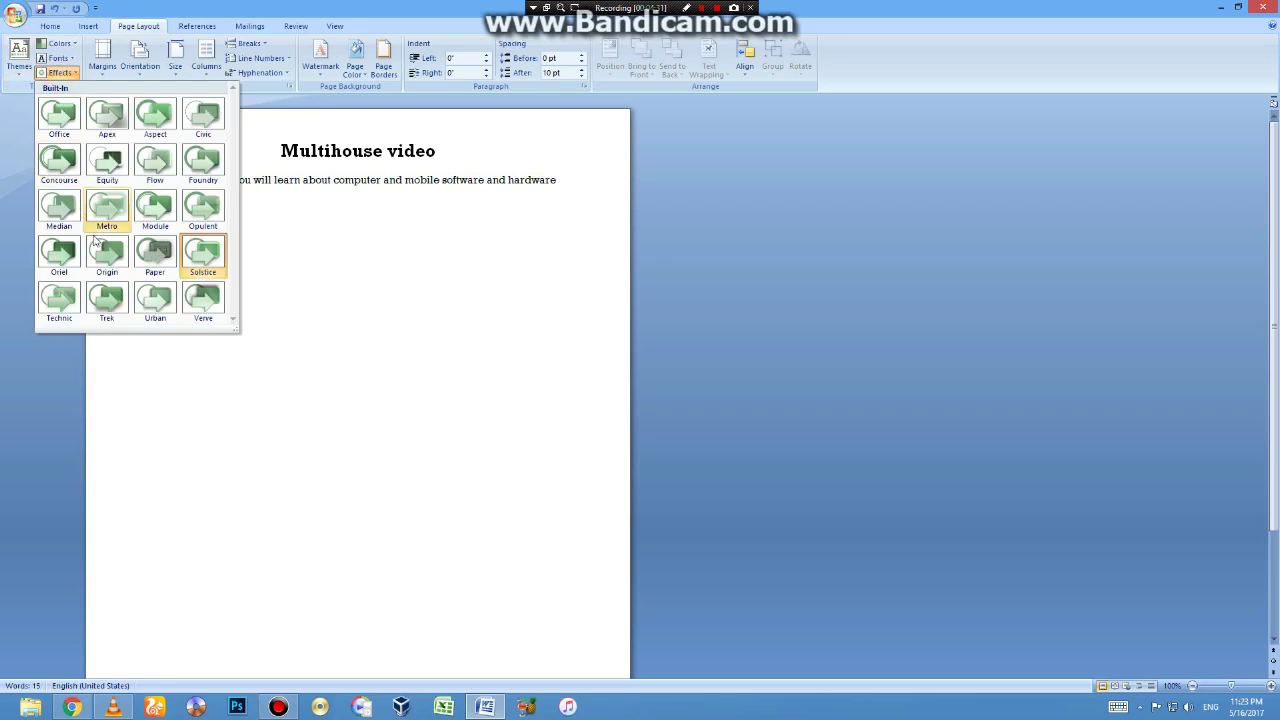
left_click(109, 300)
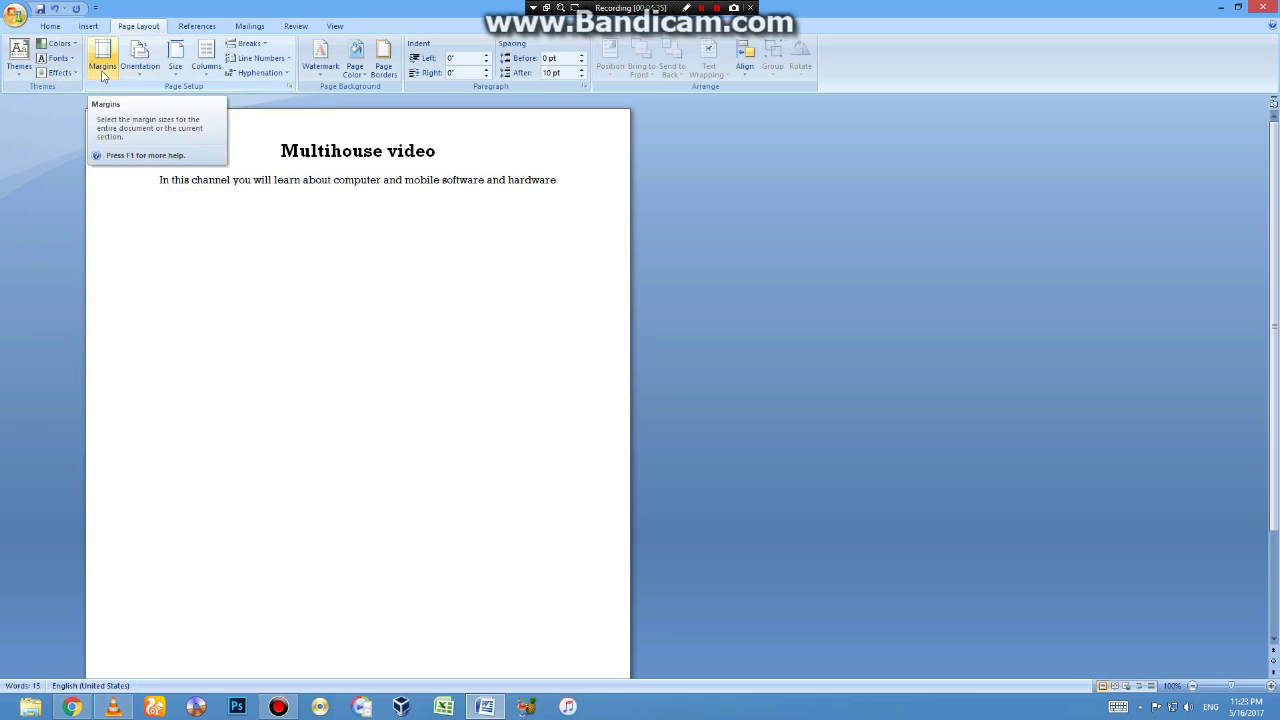
left_click(279, 707)
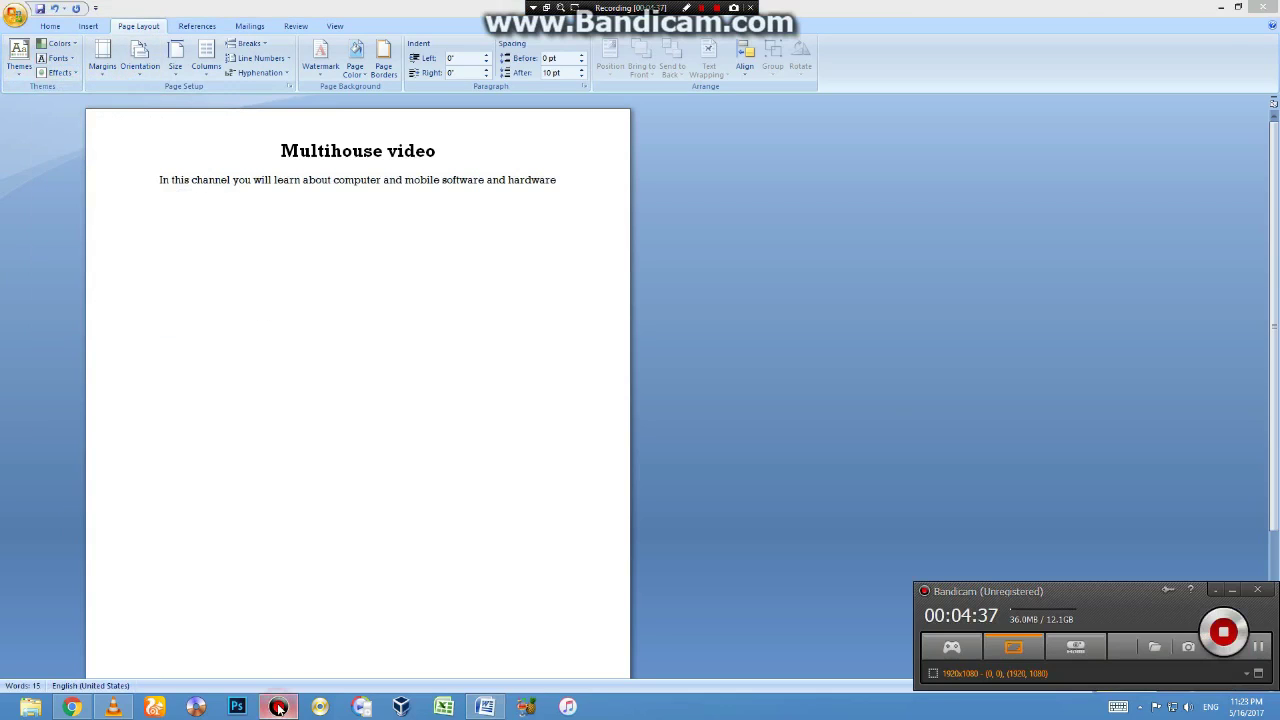
left_click(279, 707)
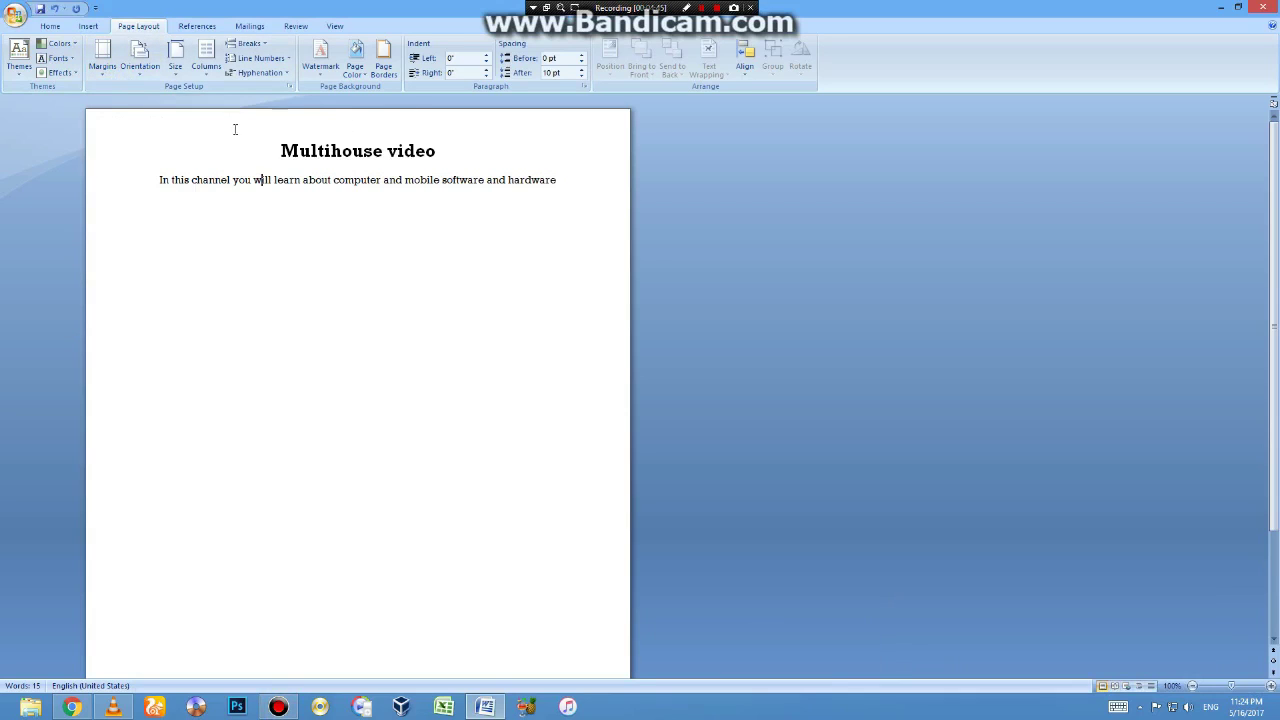
left_click(103, 125)
left_click(215, 139)
left_click_drag(570, 140, 594, 230)
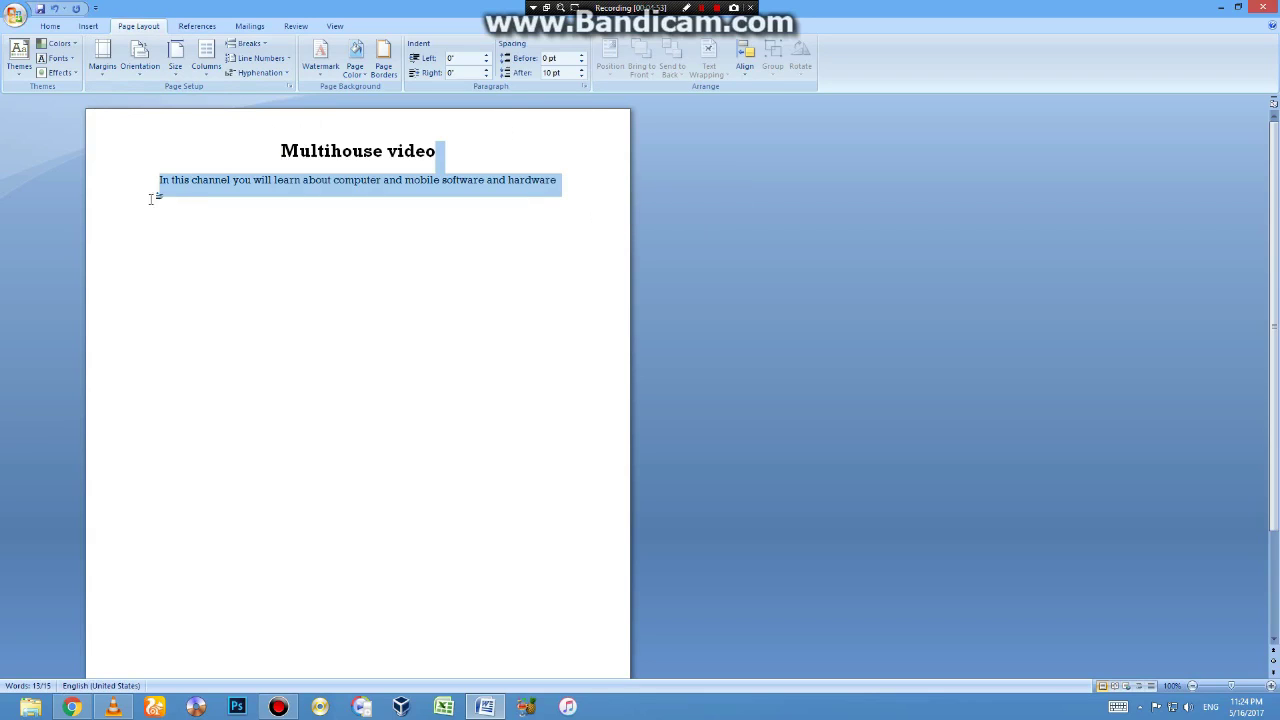
left_click(155, 245)
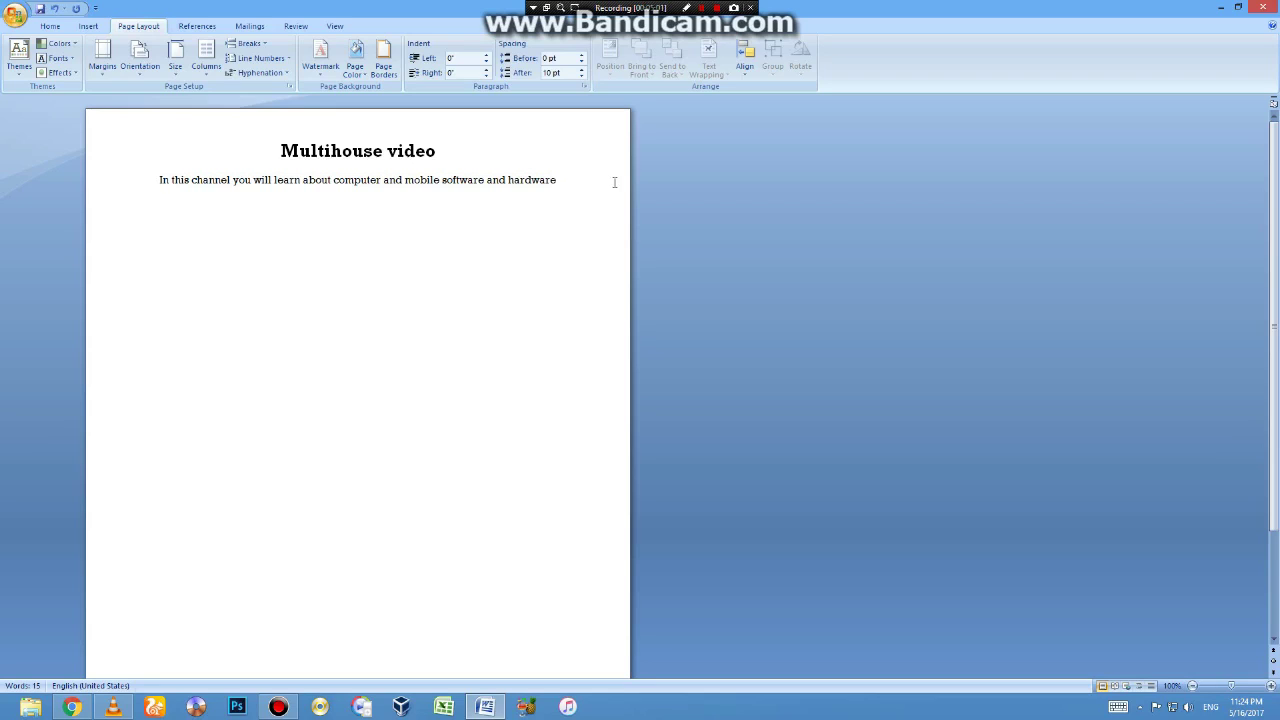
Try Wide, Mirrored, Office 2003 Default and Normal margins, then settle on Narrow (0.5").
left_click(104, 58)
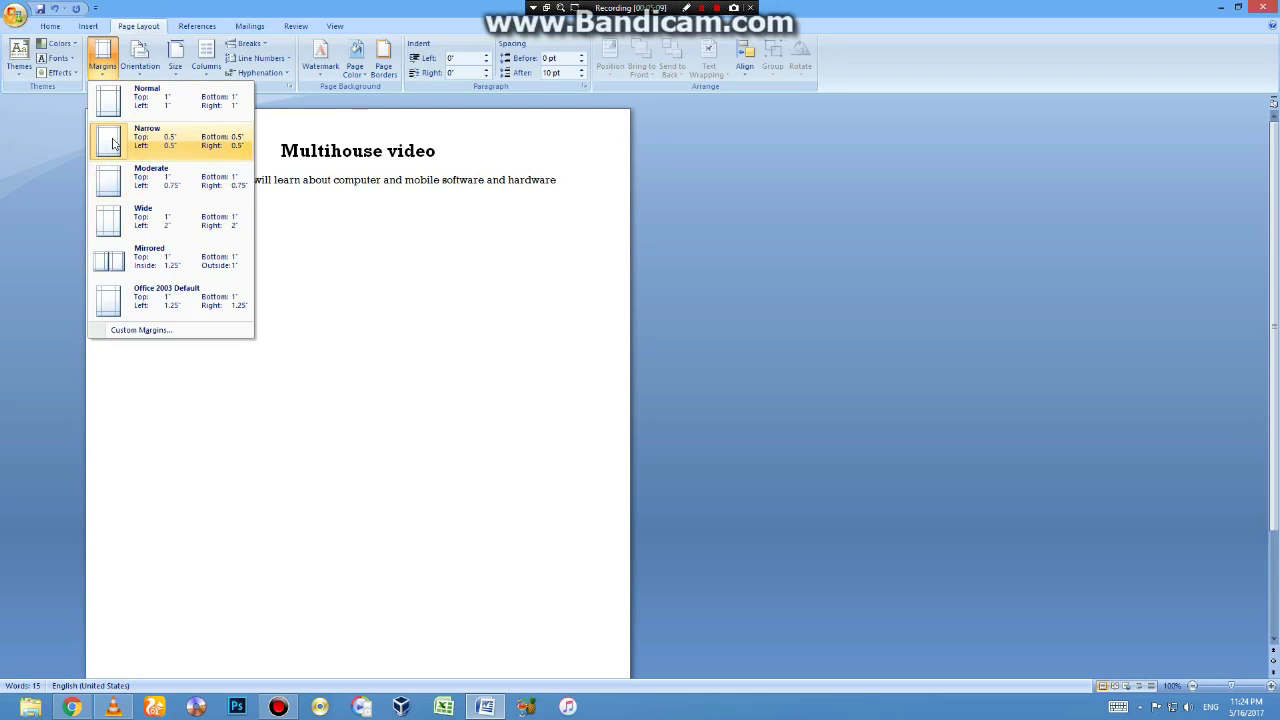
left_click(116, 228)
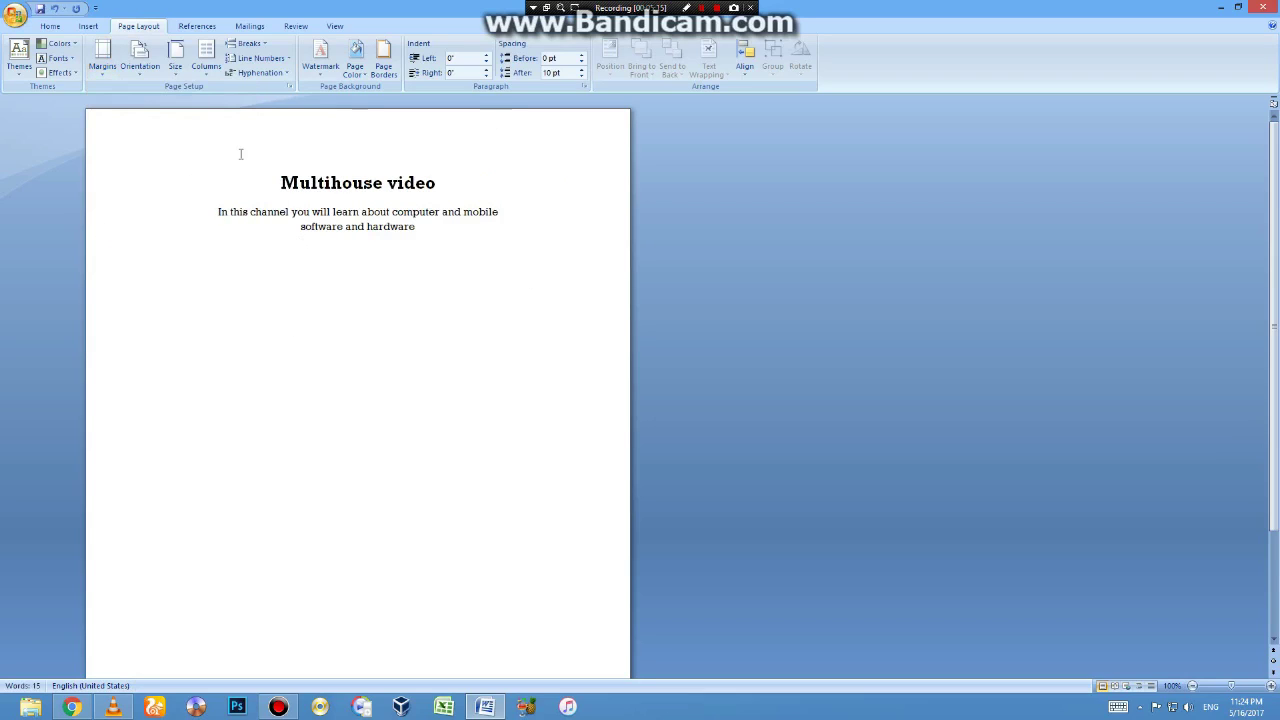
left_click(103, 58)
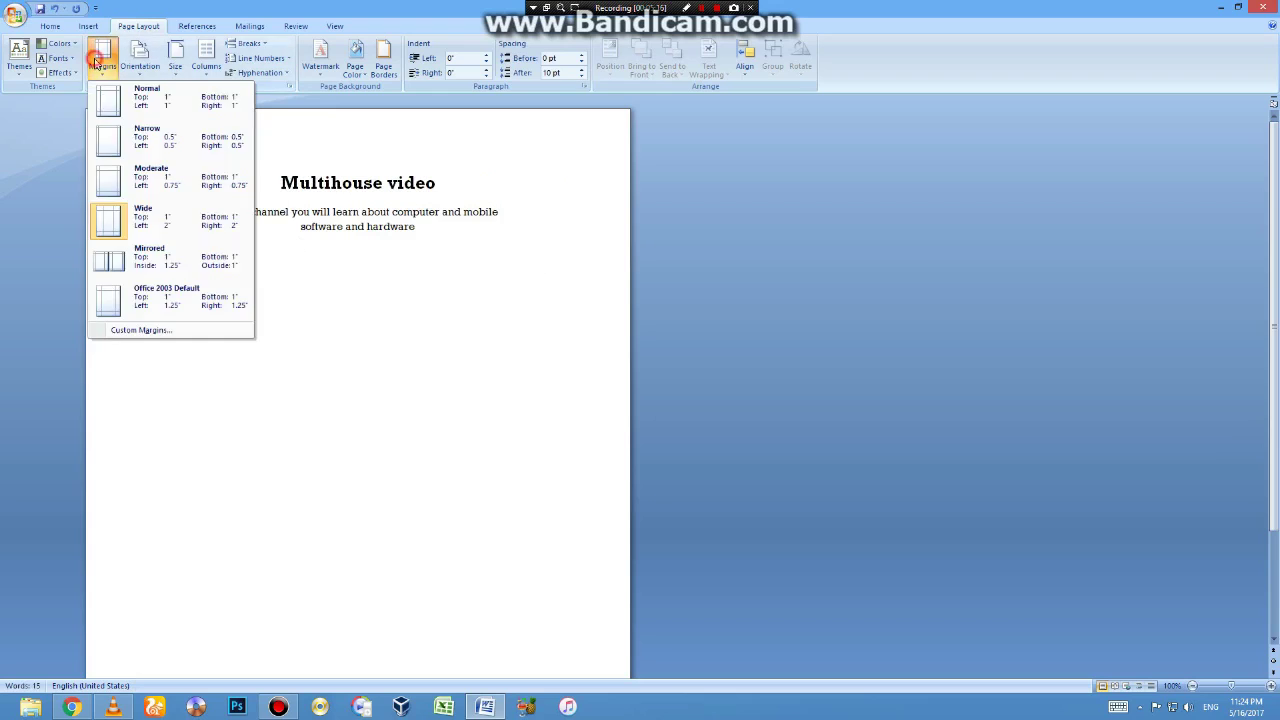
left_click(127, 257)
left_click(103, 60)
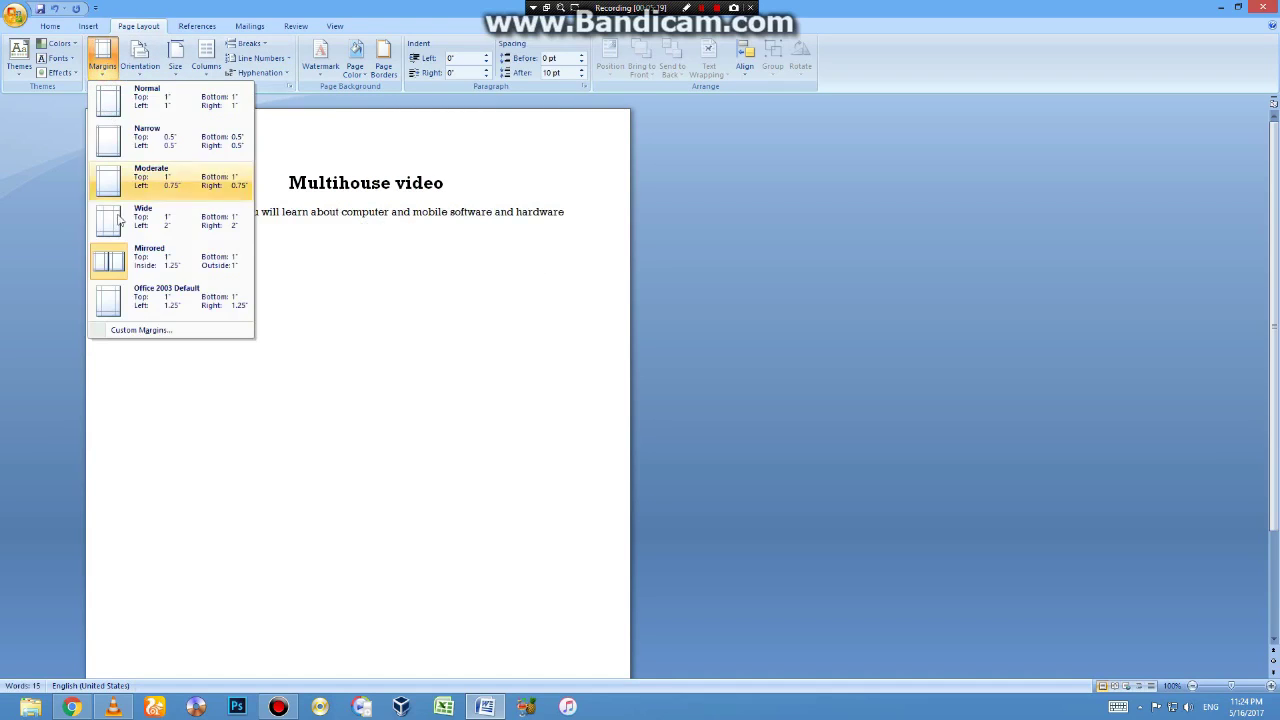
left_click(125, 296)
left_click(105, 60)
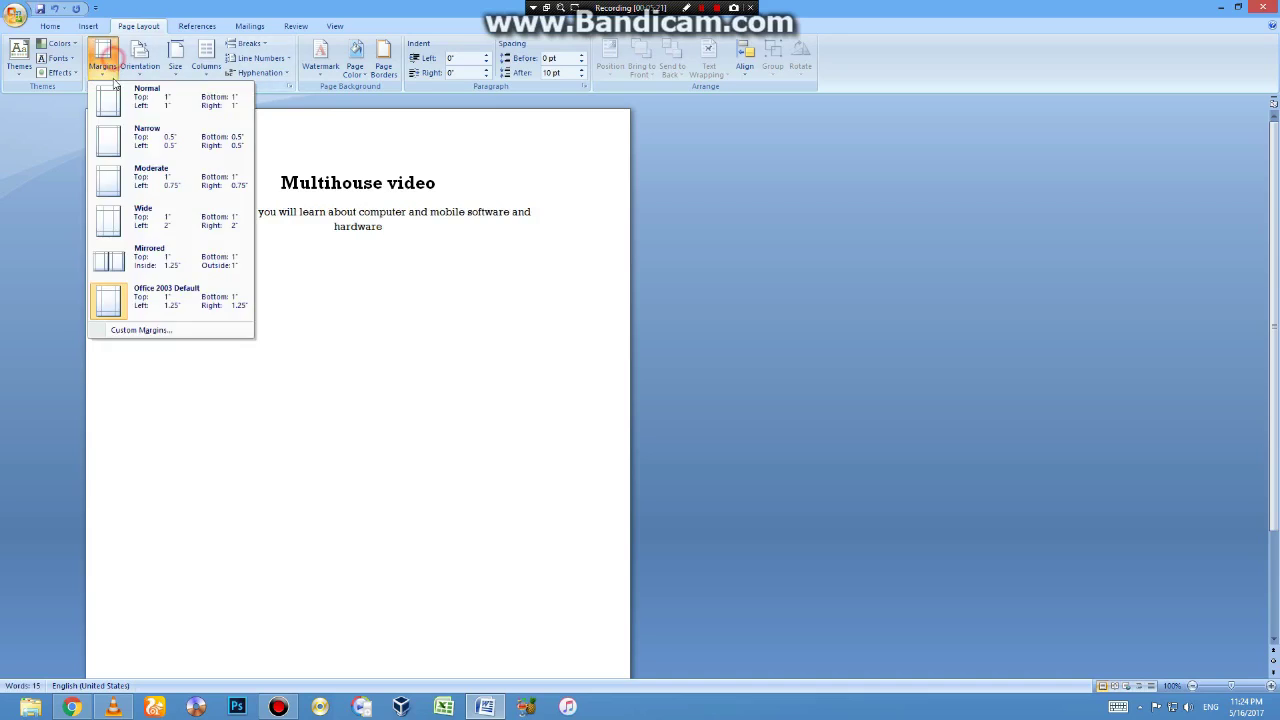
left_click(118, 96)
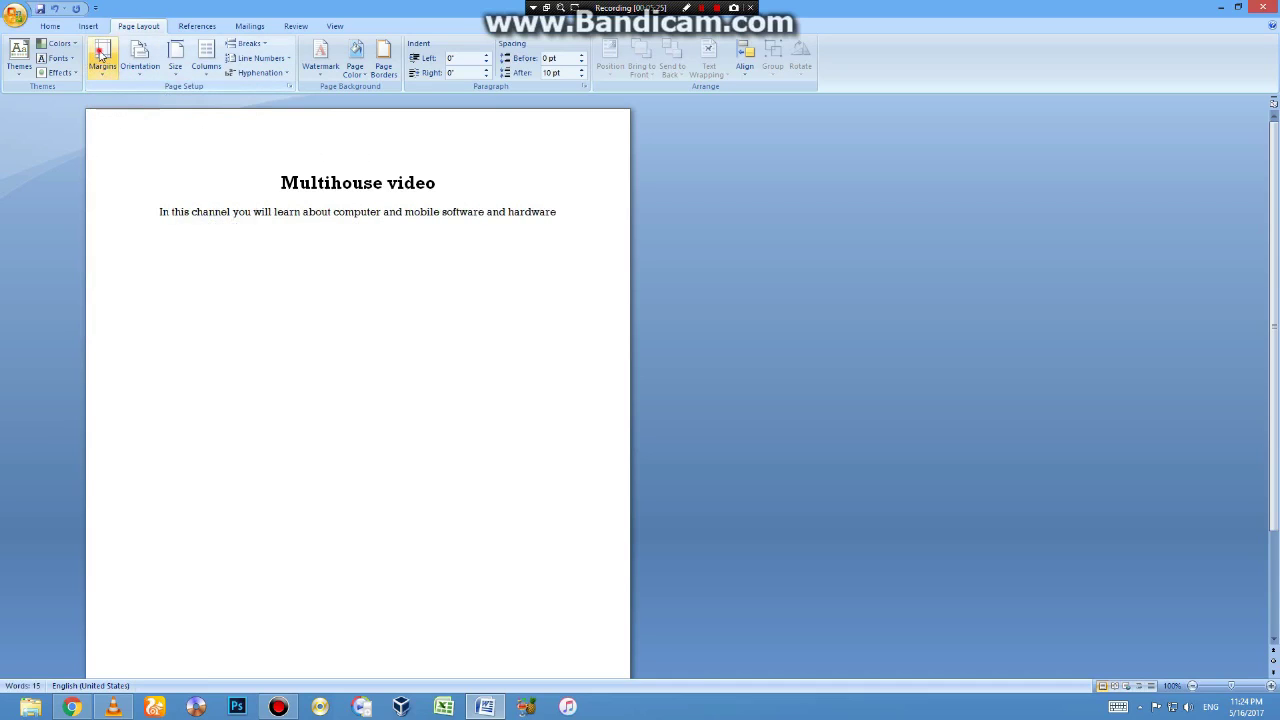
left_click(101, 54)
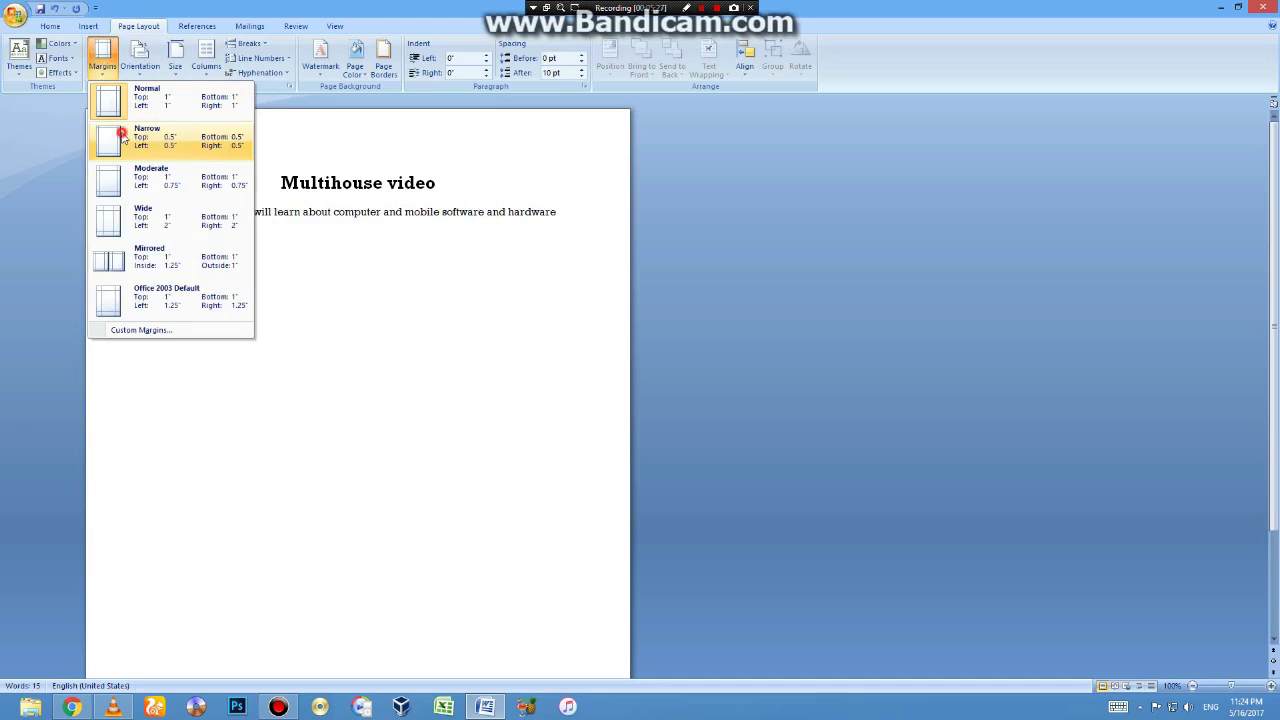
left_click(122, 137)
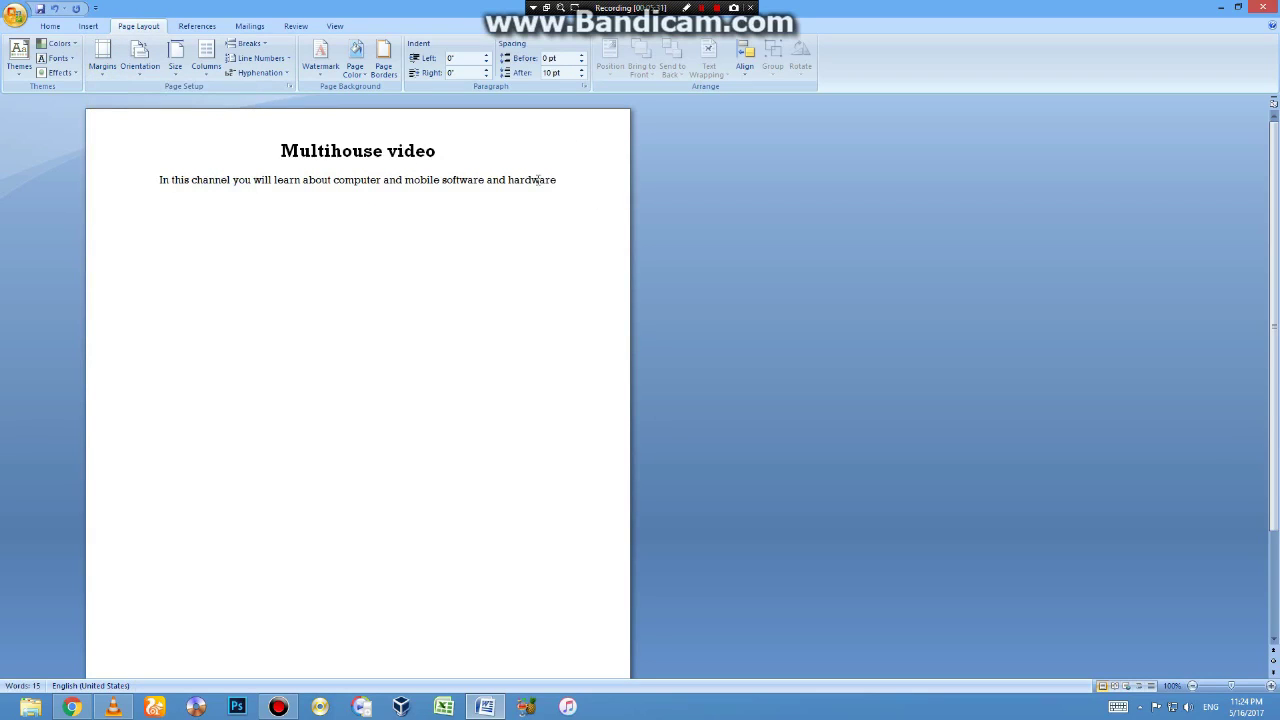
left_click(104, 68)
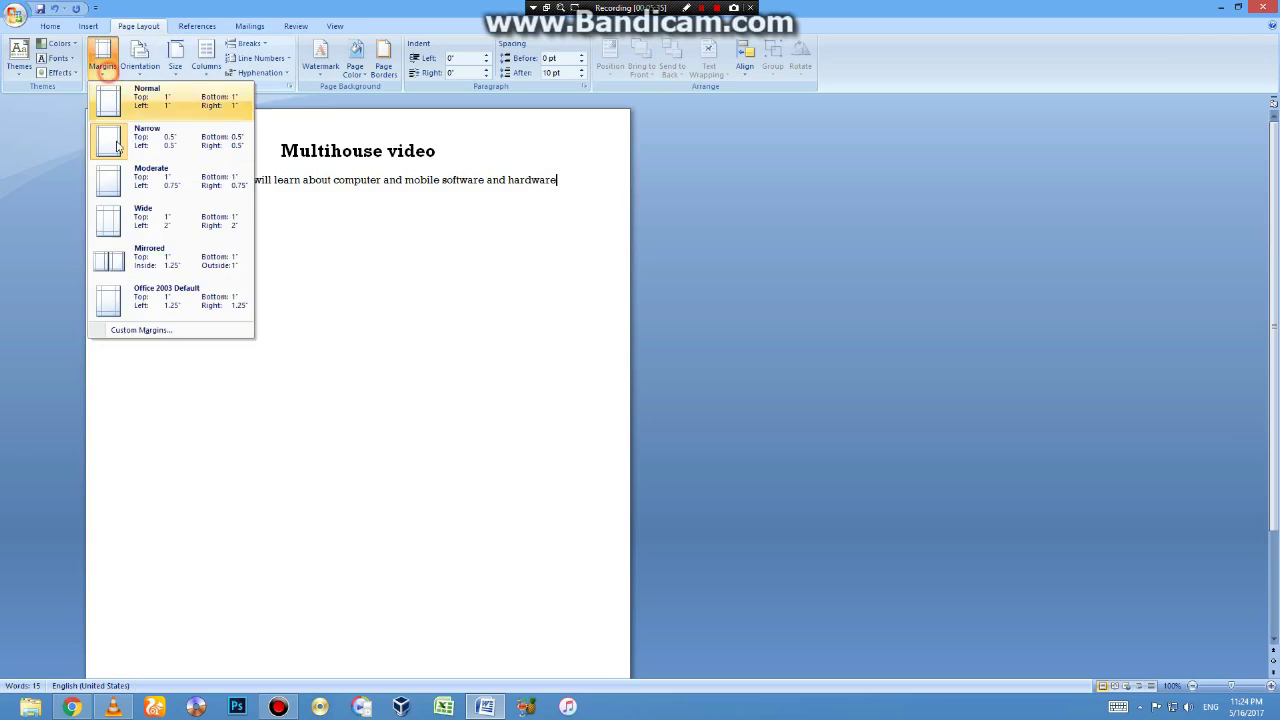
left_click(140, 330)
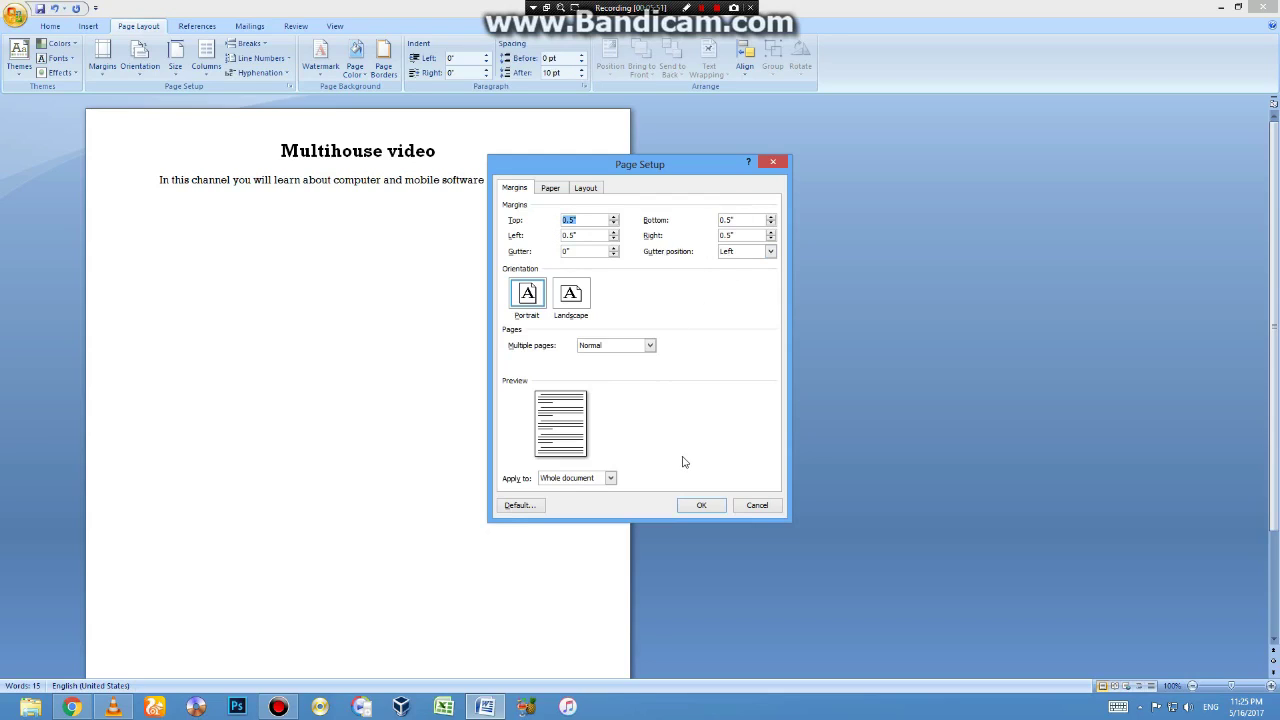
left_click(778, 164)
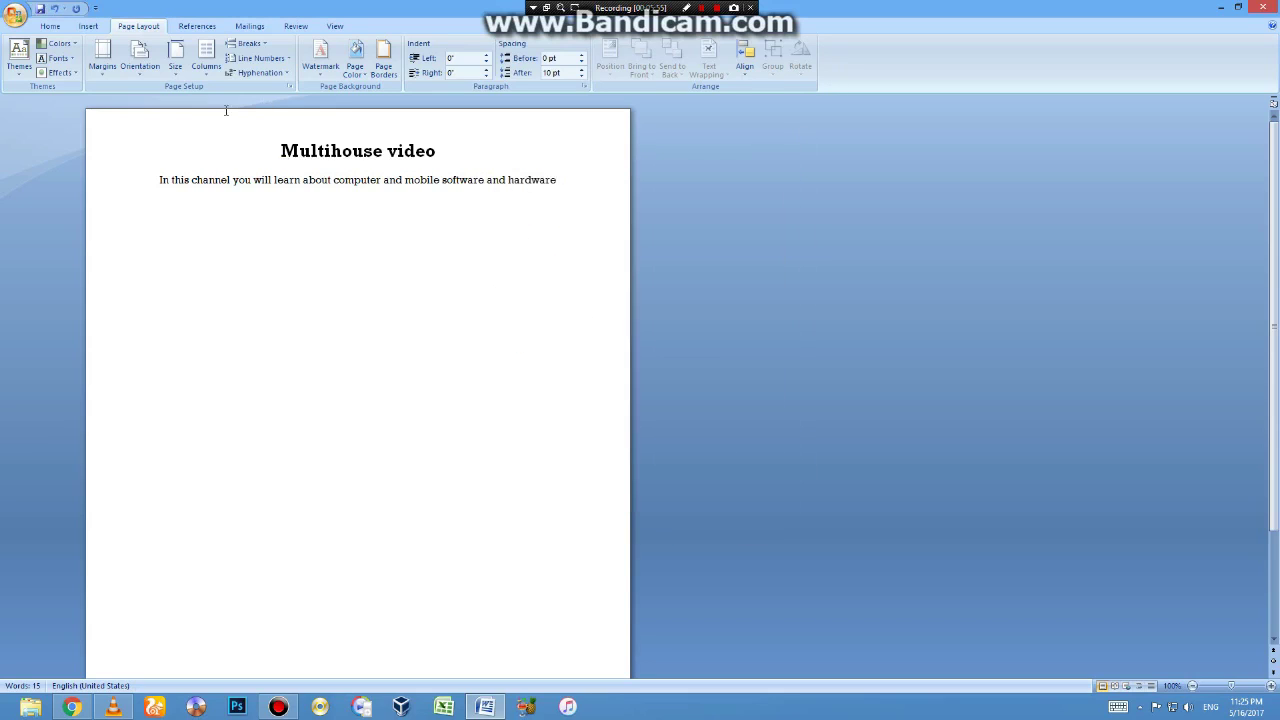
Switch the page orientation between landscape and portrait, ending on landscape.
left_click(138, 58)
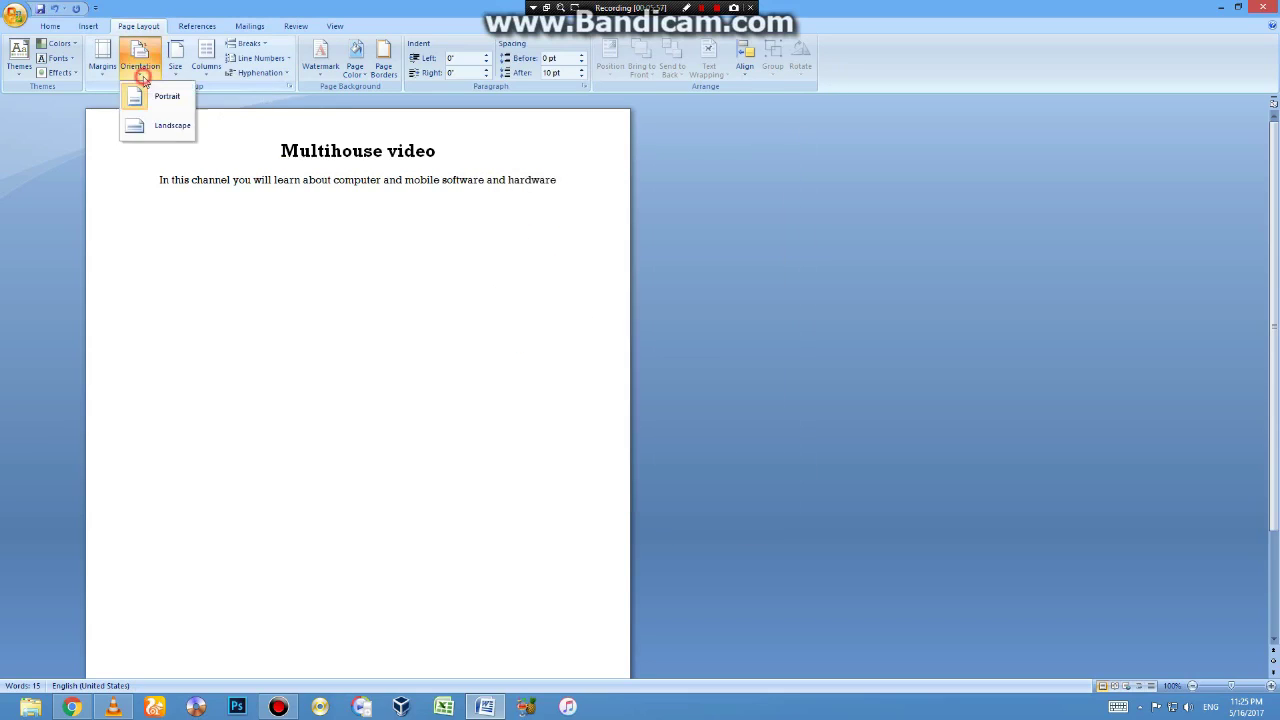
left_click(172, 124)
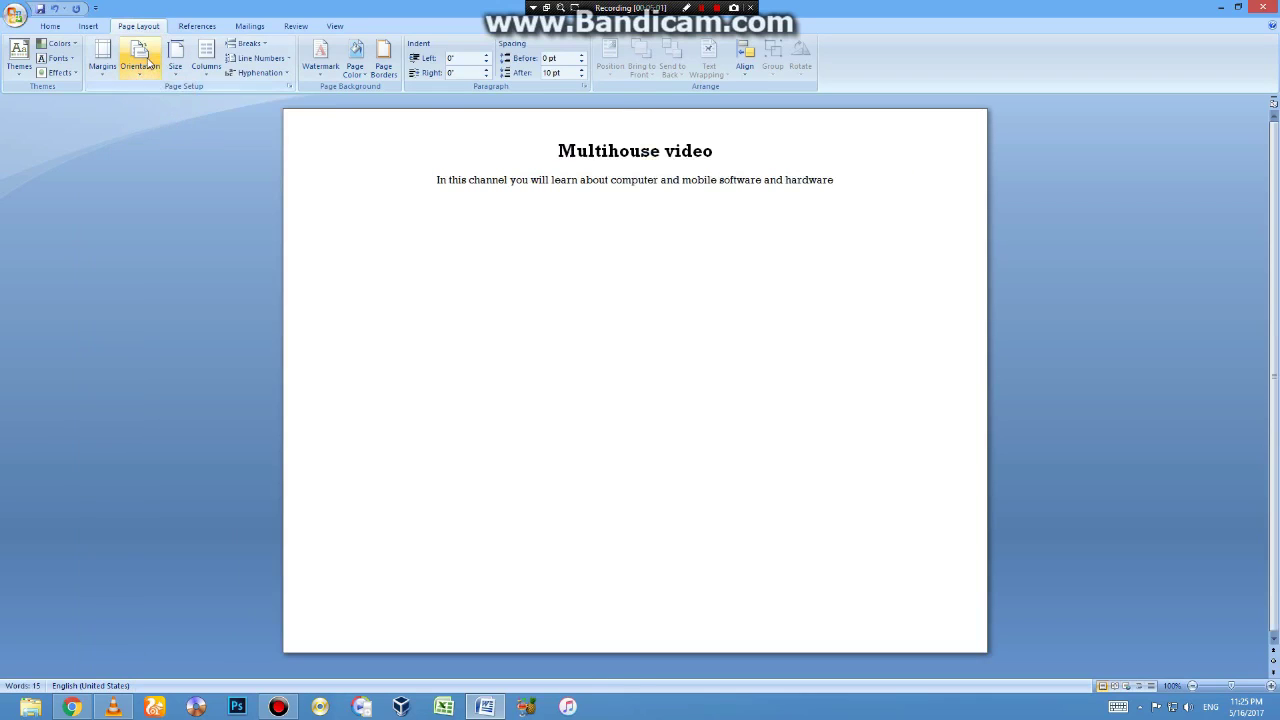
left_click(140, 58)
left_click(155, 97)
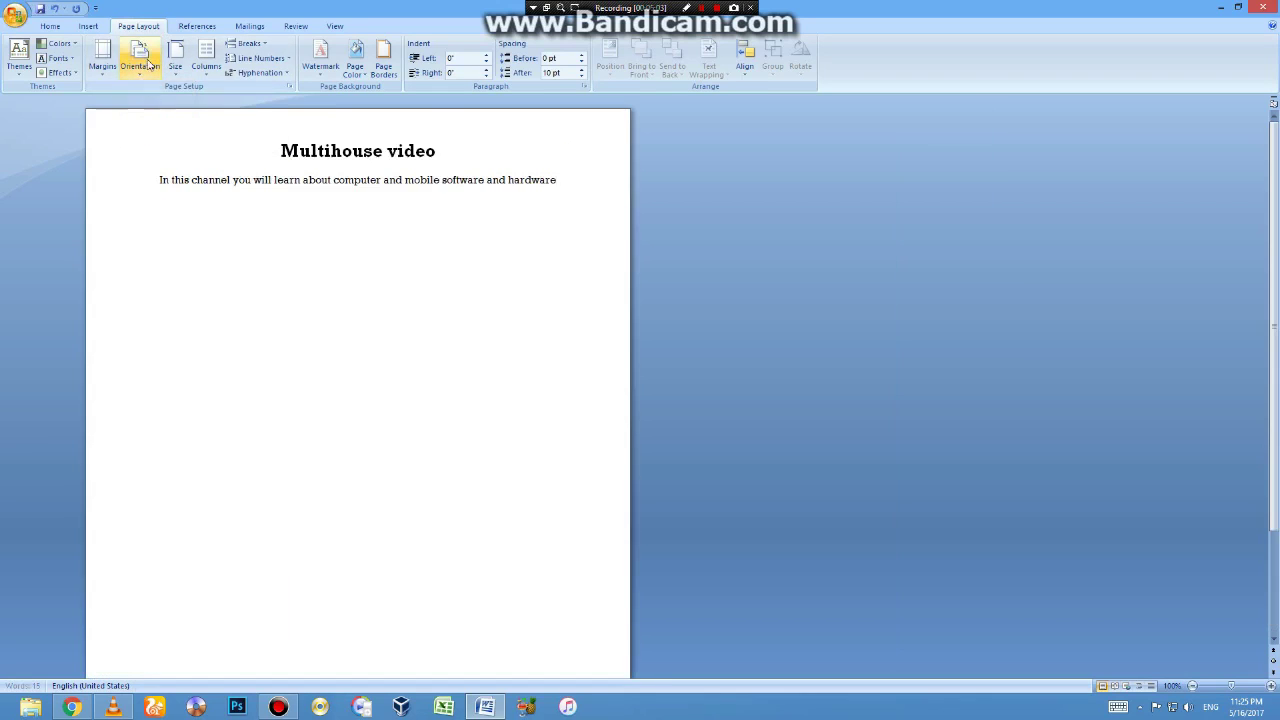
left_click(145, 58)
left_click(157, 124)
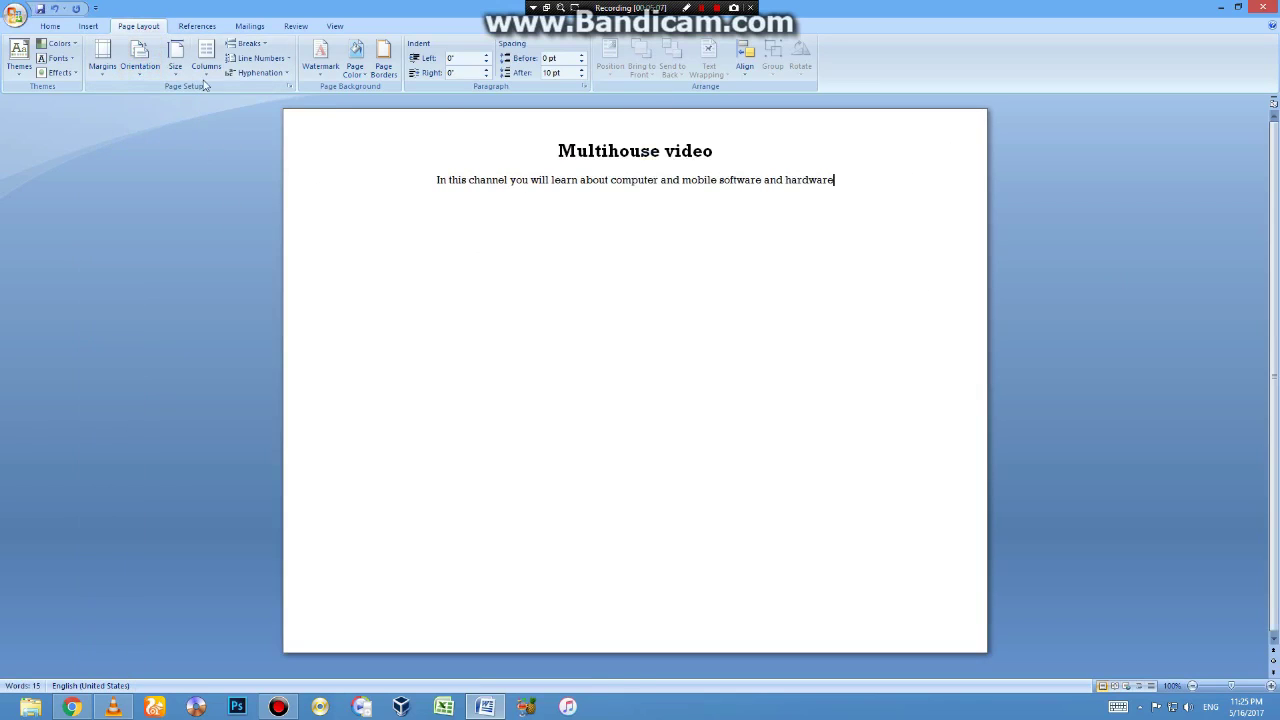
left_click(130, 66)
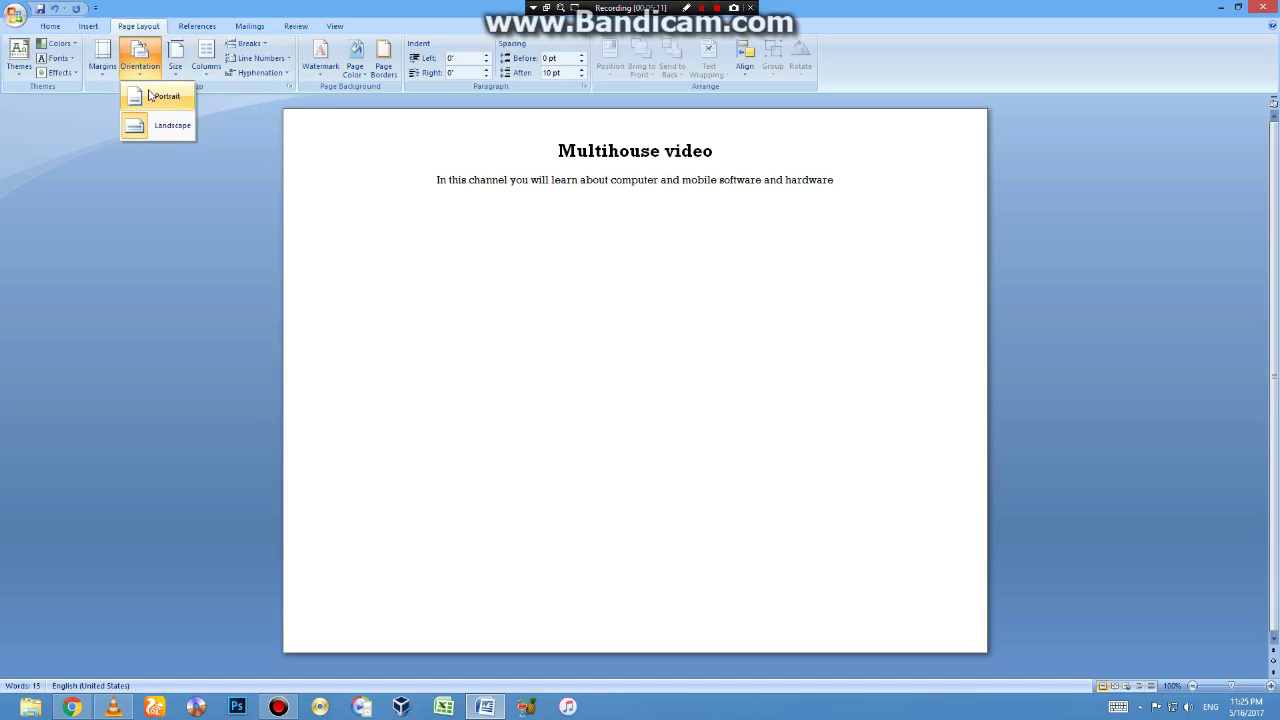
left_click(175, 66)
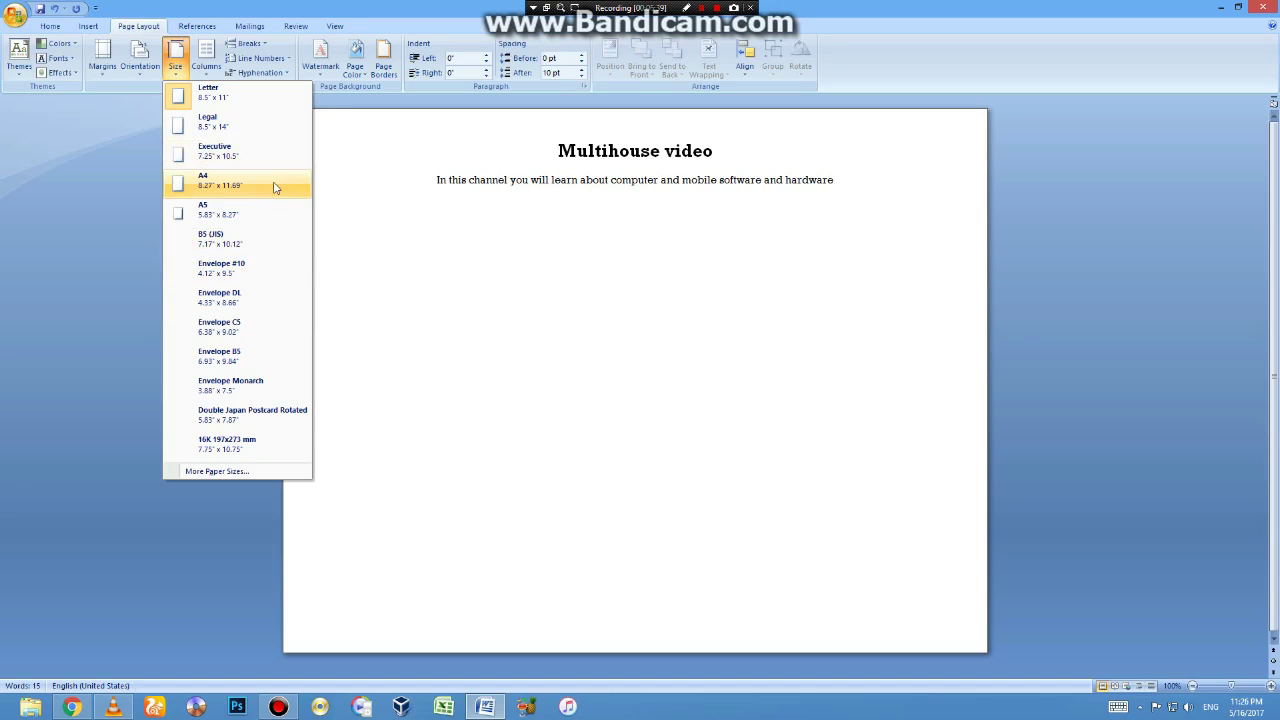
Set the paper size to A4 (8.27" x 11.69").
left_click(275, 187)
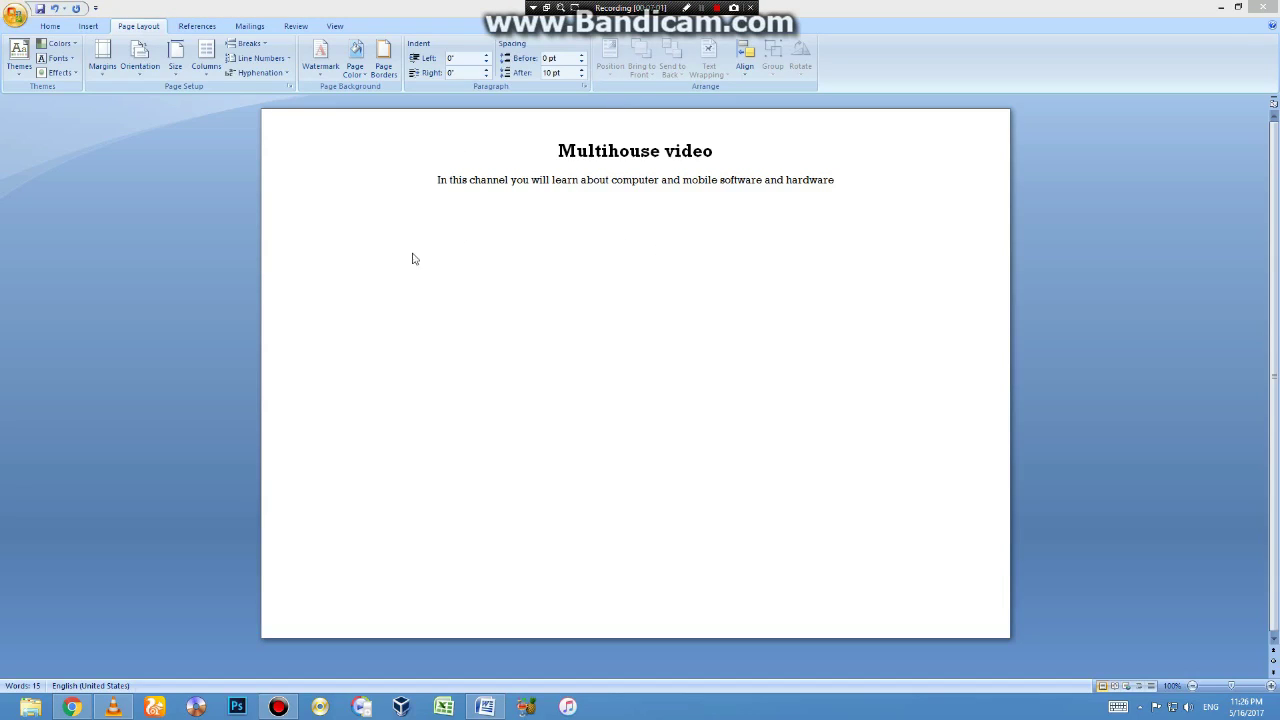
left_click(175, 64)
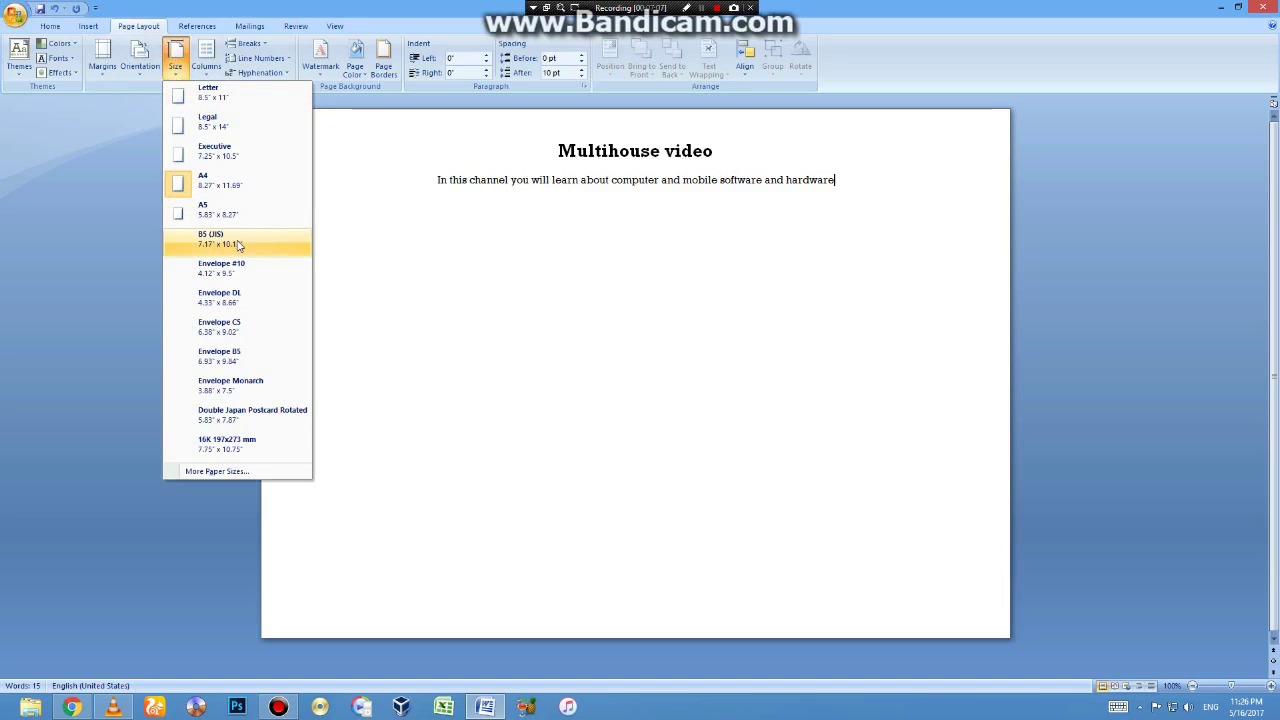
left_click(280, 179)
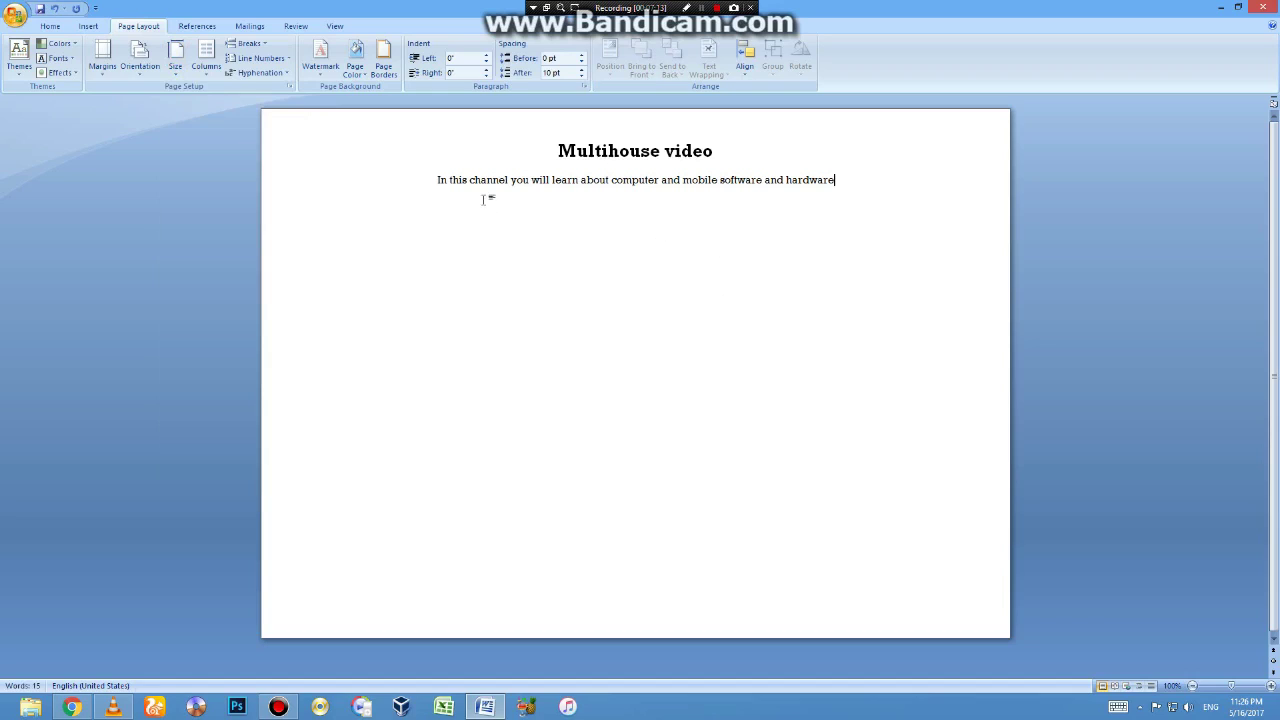
left_click(210, 78)
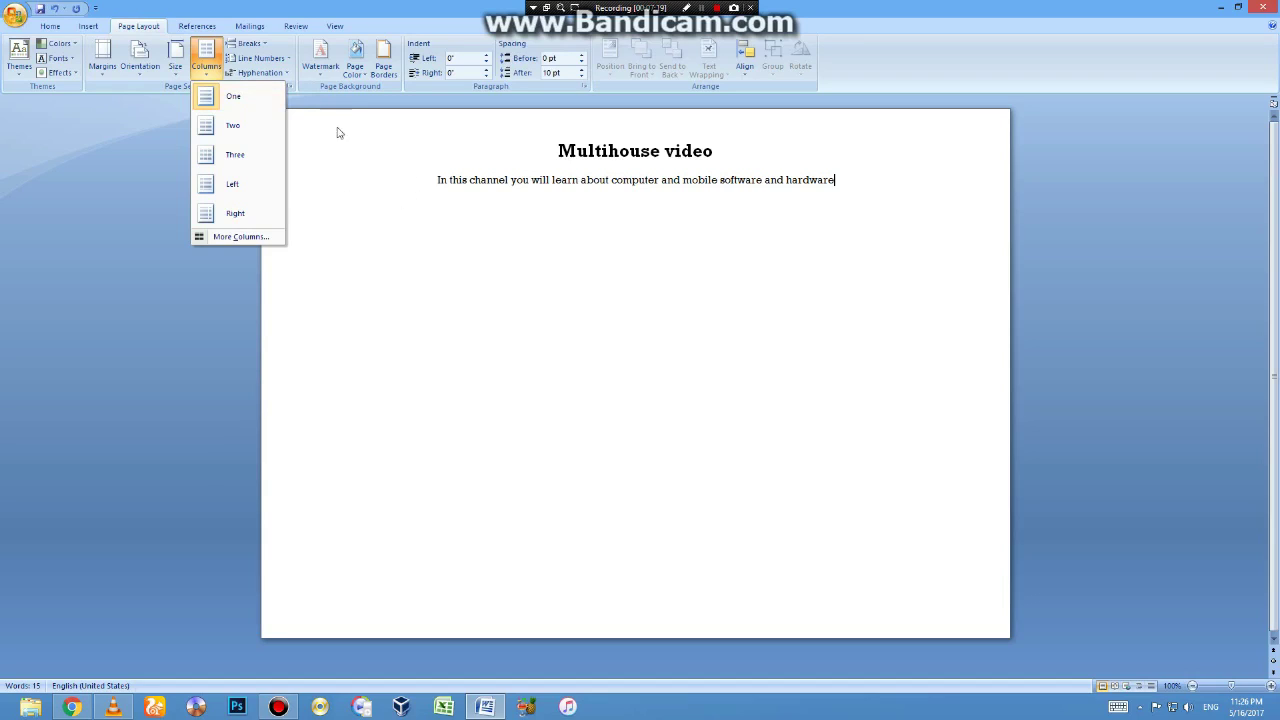
left_click(608, 205)
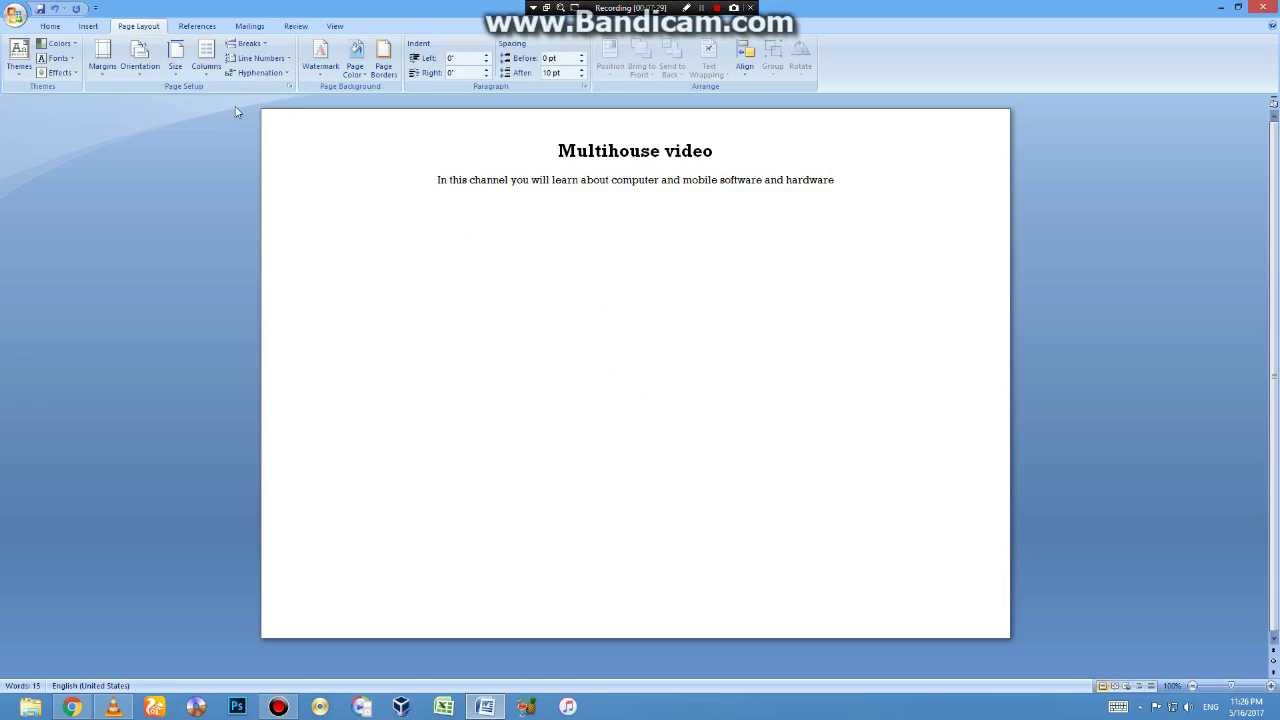
left_click(205, 56)
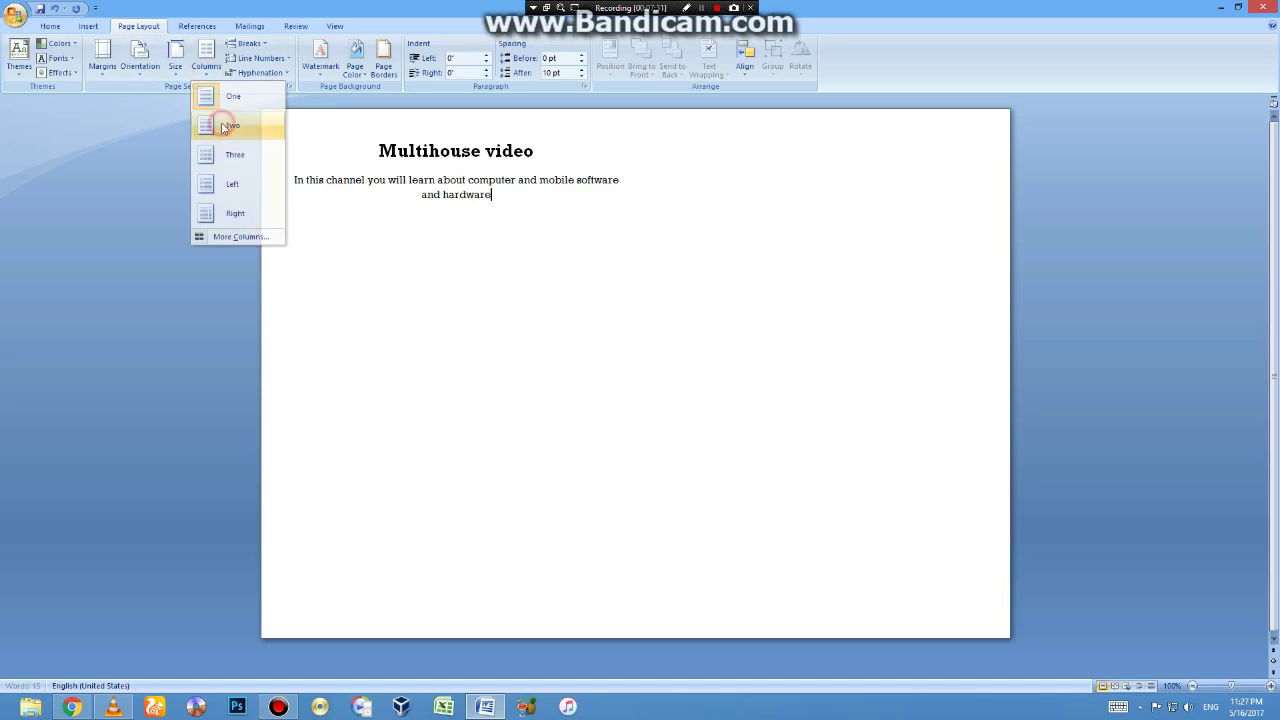
left_click(224, 127)
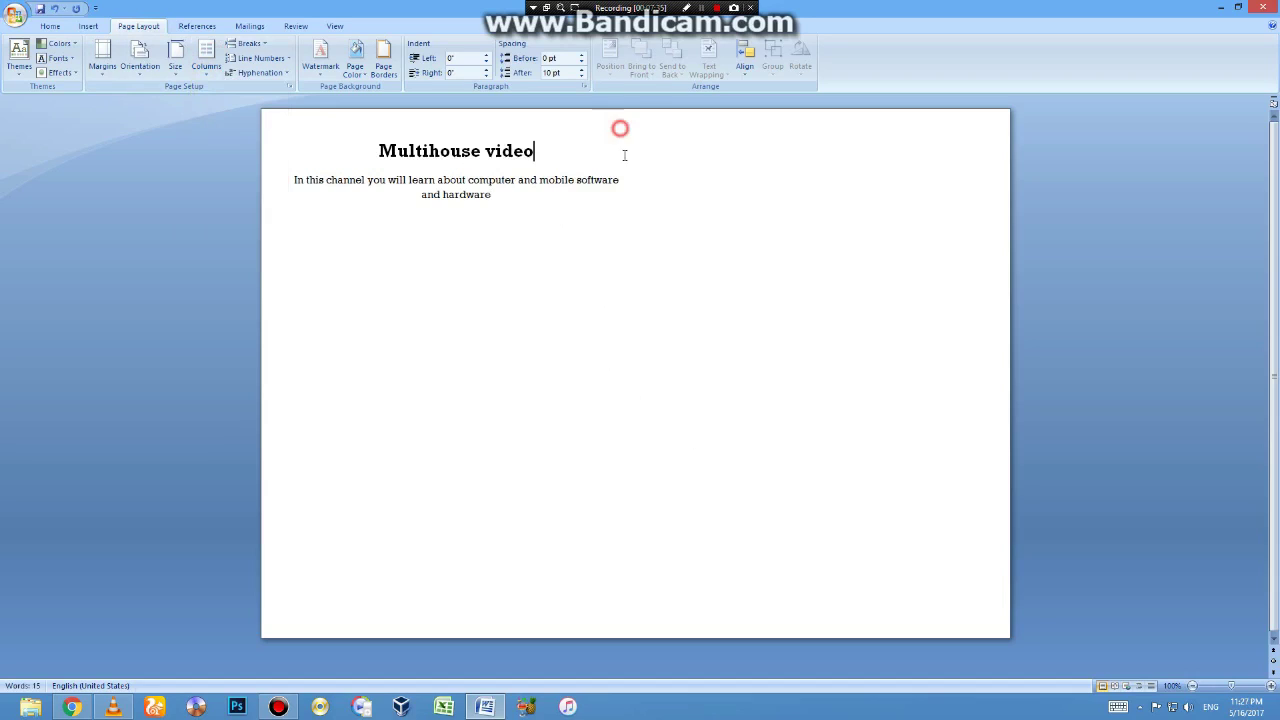
left_click_drag(620, 126, 629, 309)
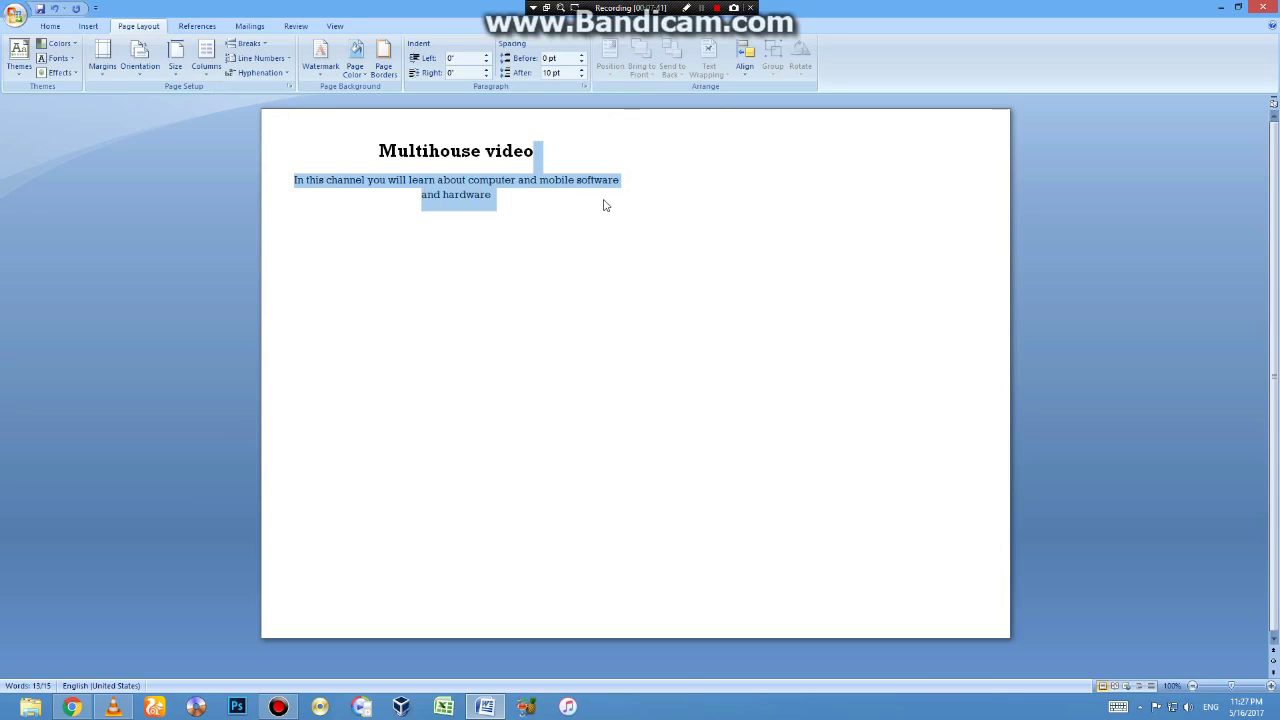
left_click(206, 60)
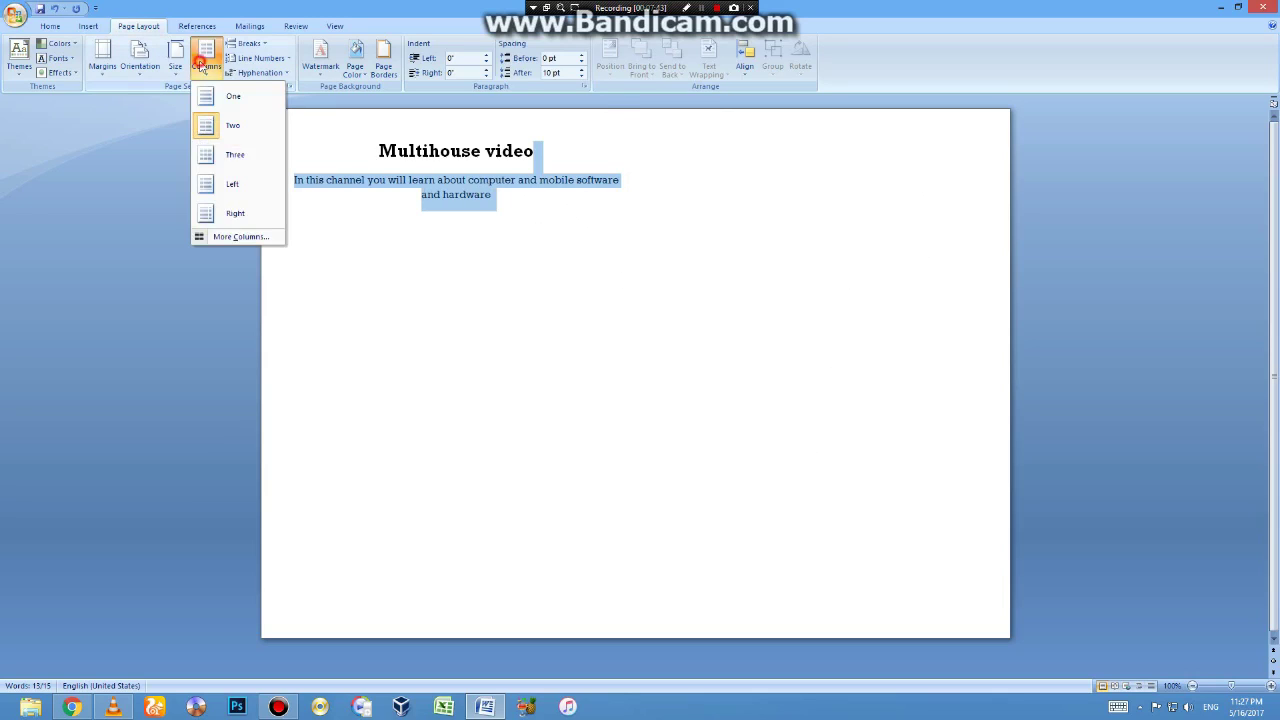
left_click(238, 186)
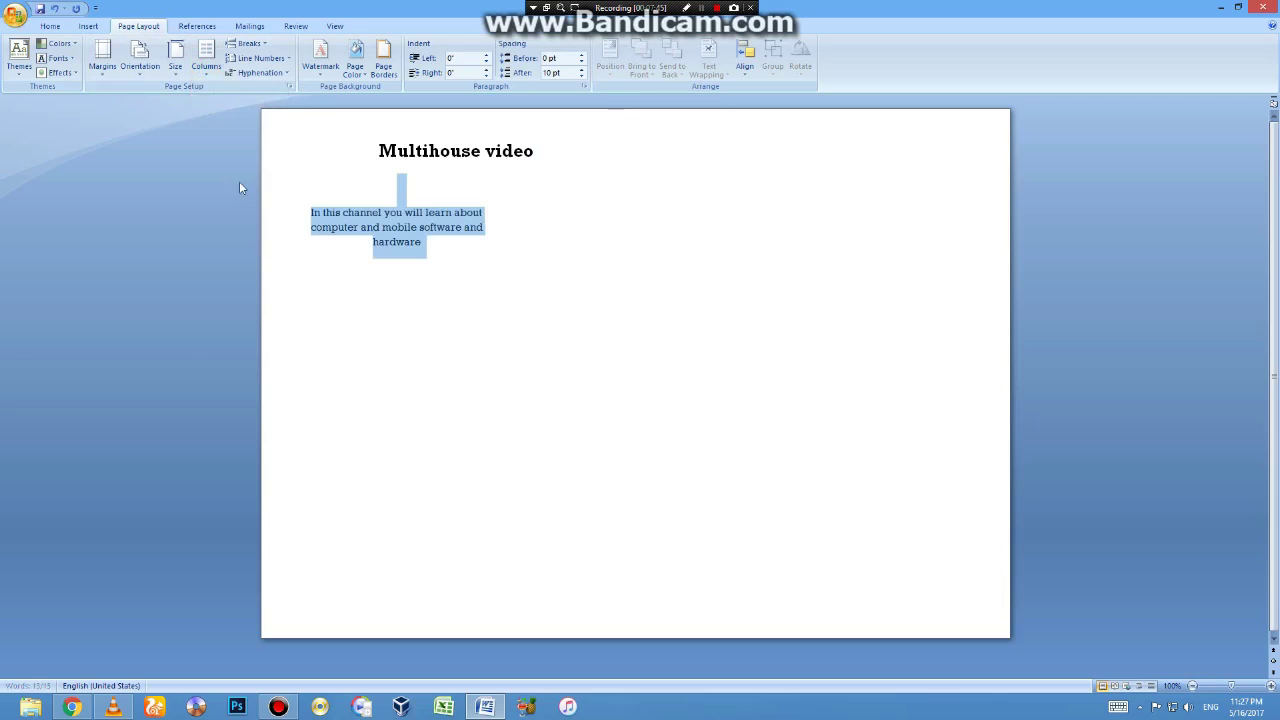
left_click(206, 58)
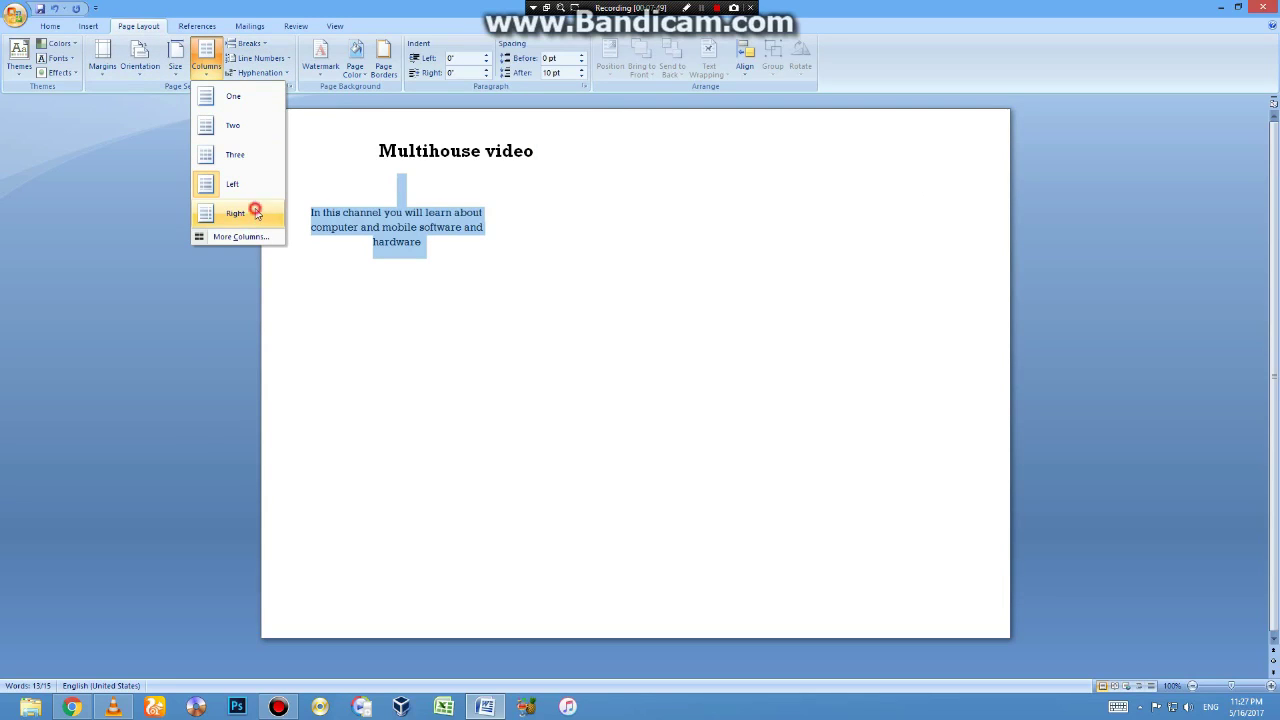
left_click(256, 213)
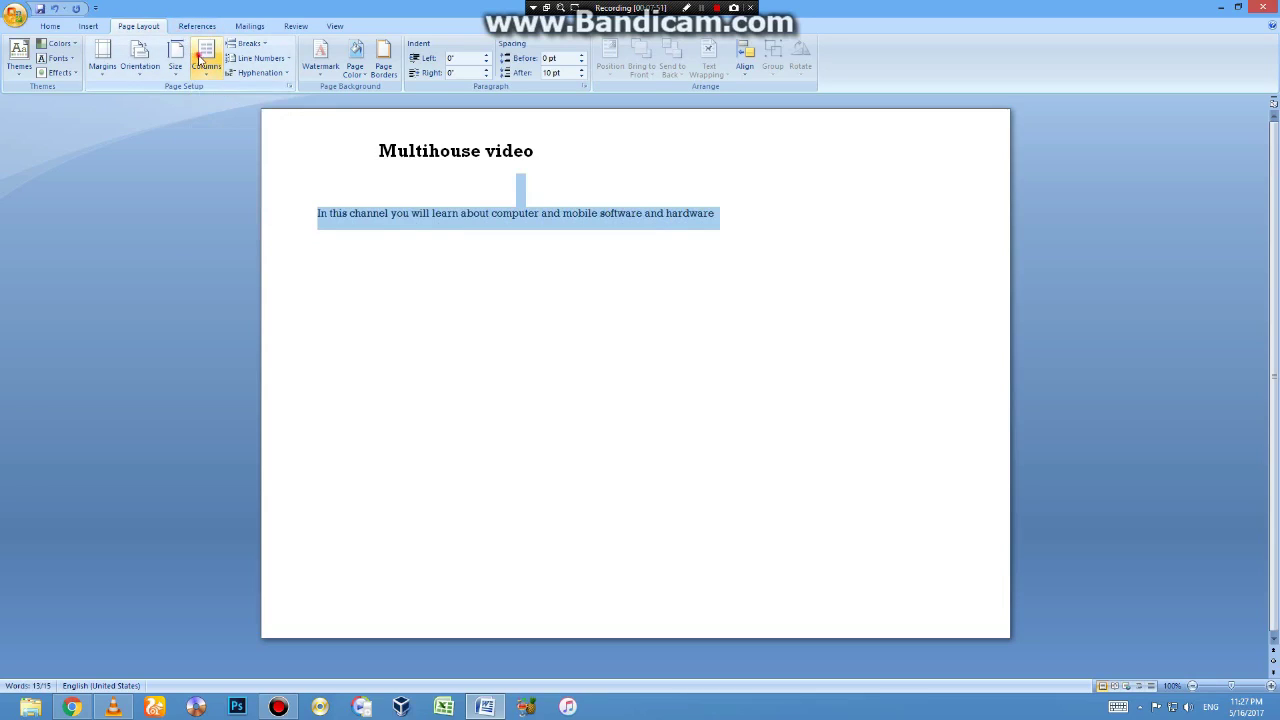
left_click(204, 60)
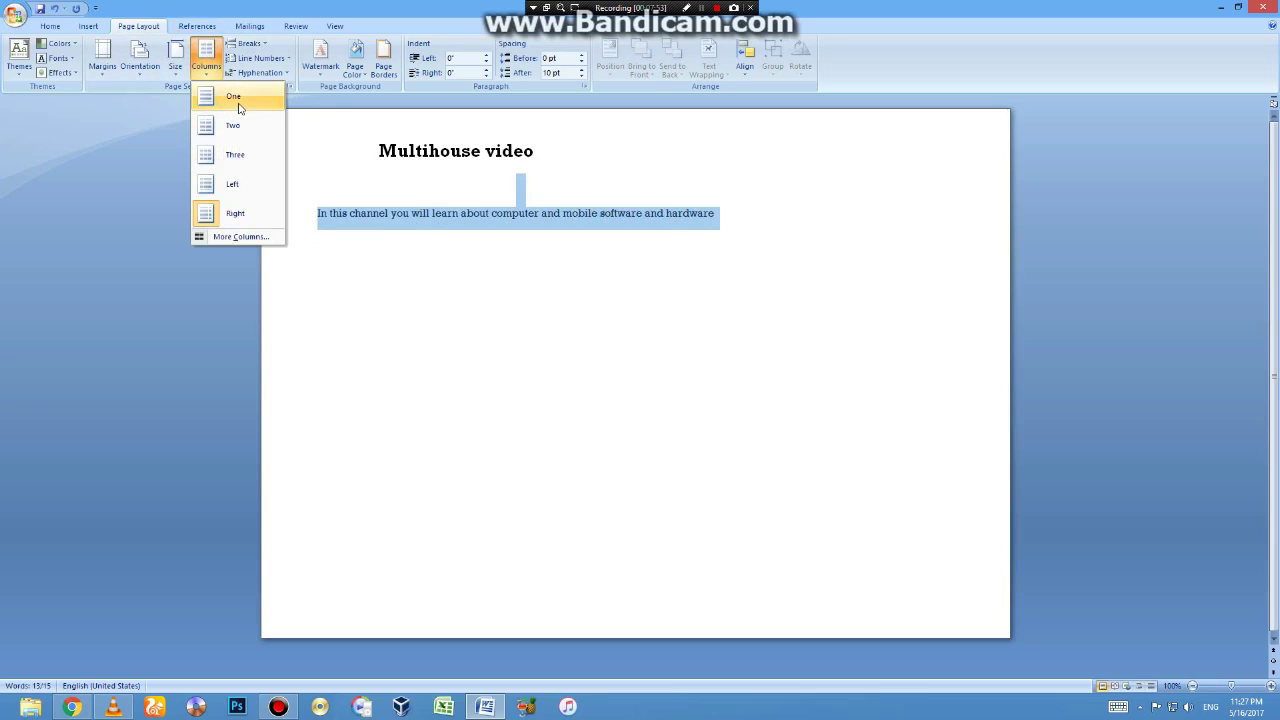
left_click(239, 106)
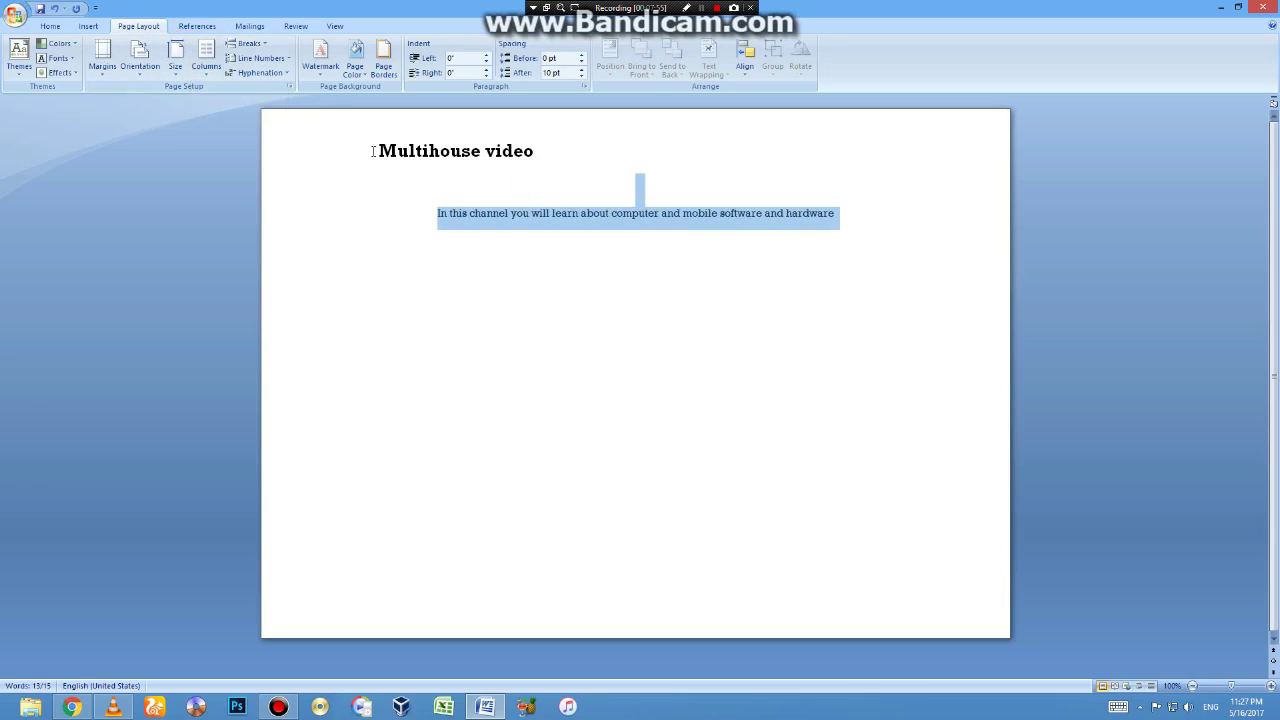
left_click_drag(837, 214, 399, 150)
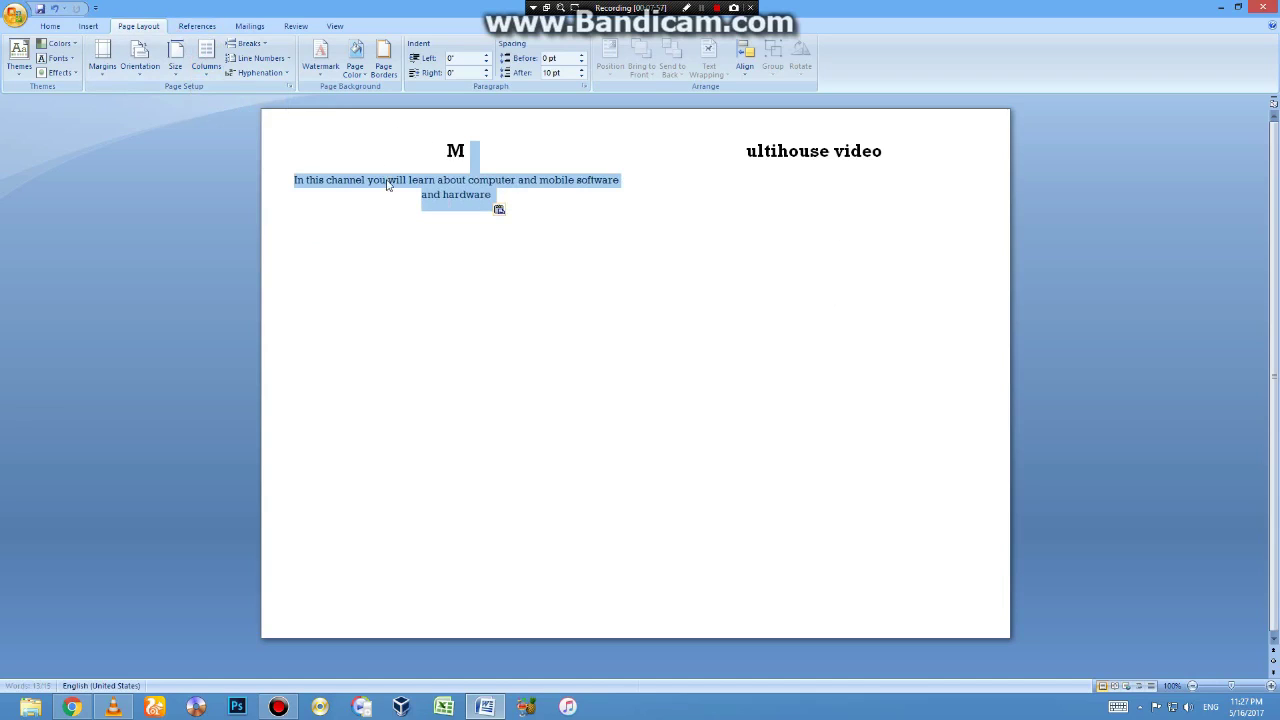
key("ctrl+z")
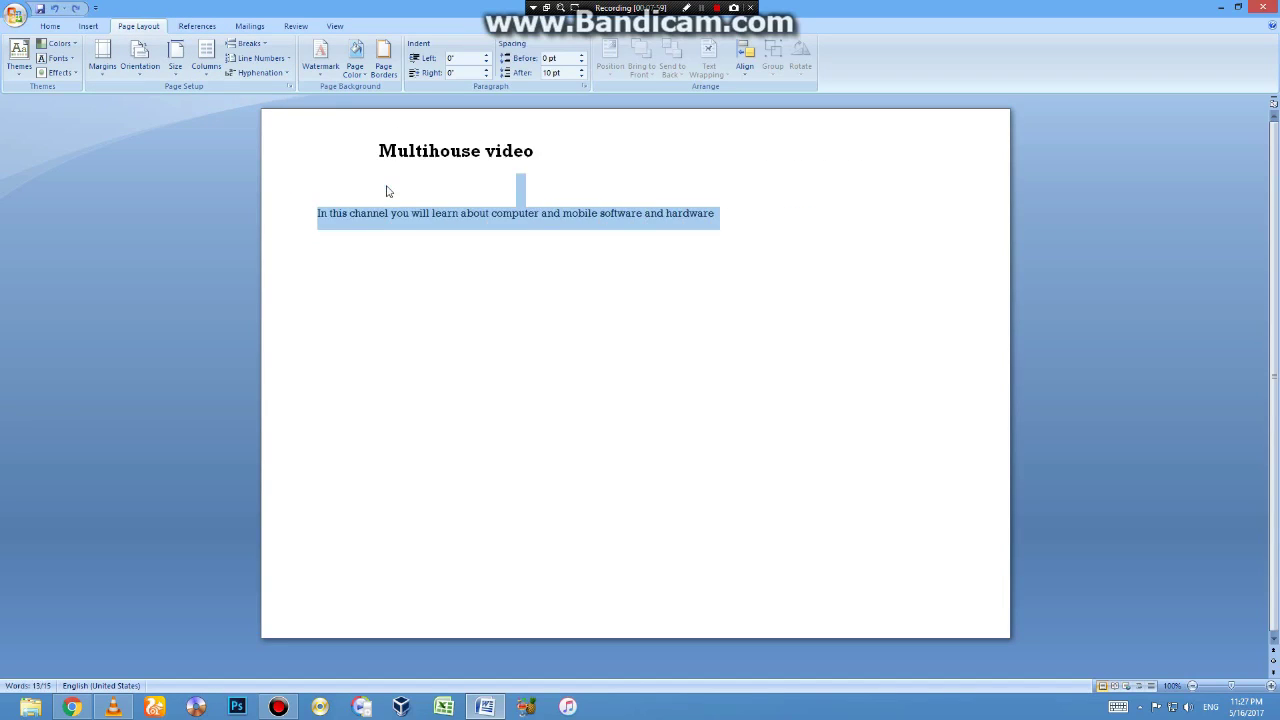
left_click(387, 185)
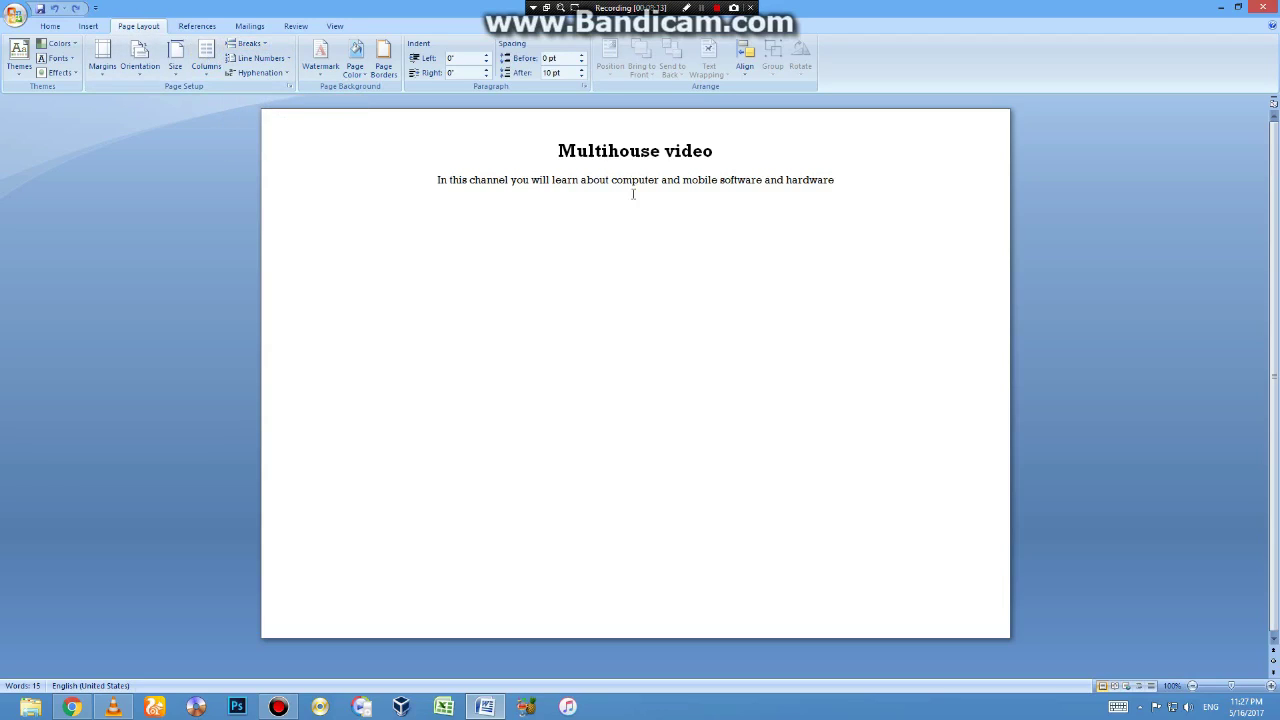
Insert a text wrapping break after 'computer', then remove it to rejoin the line.
left_click(661, 182)
left_click(659, 182)
left_click(250, 43)
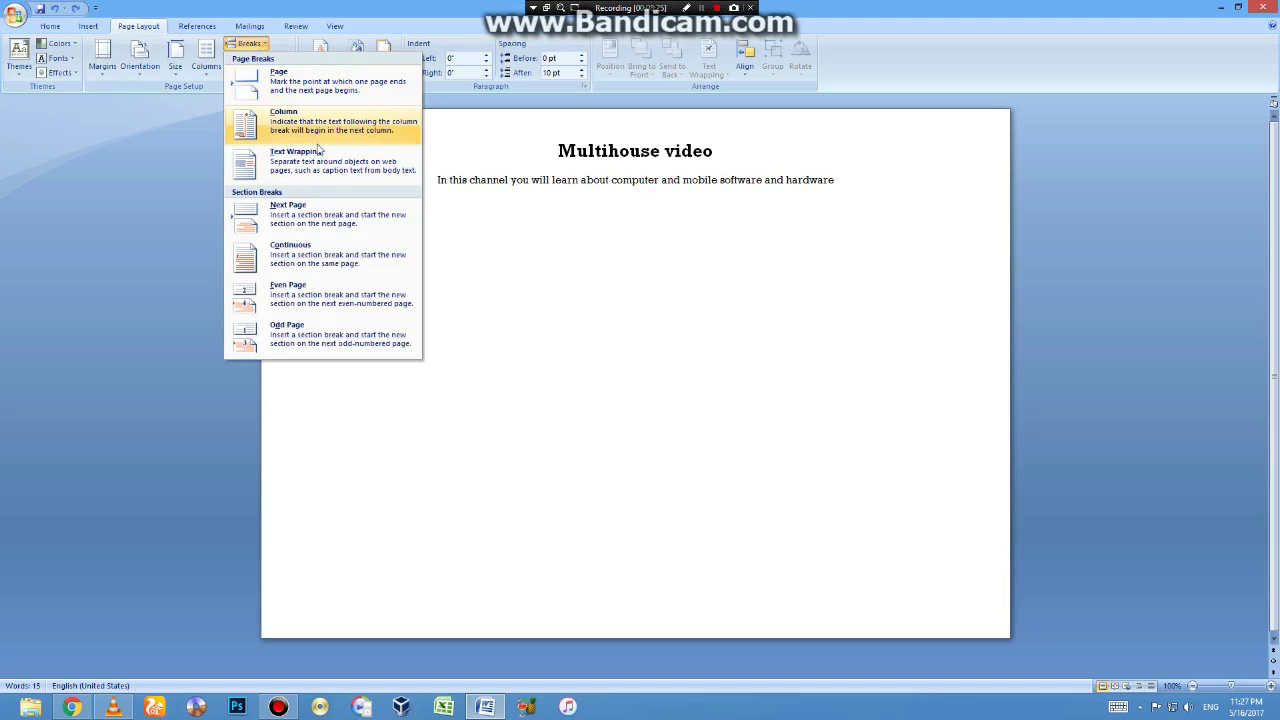
left_click(322, 170)
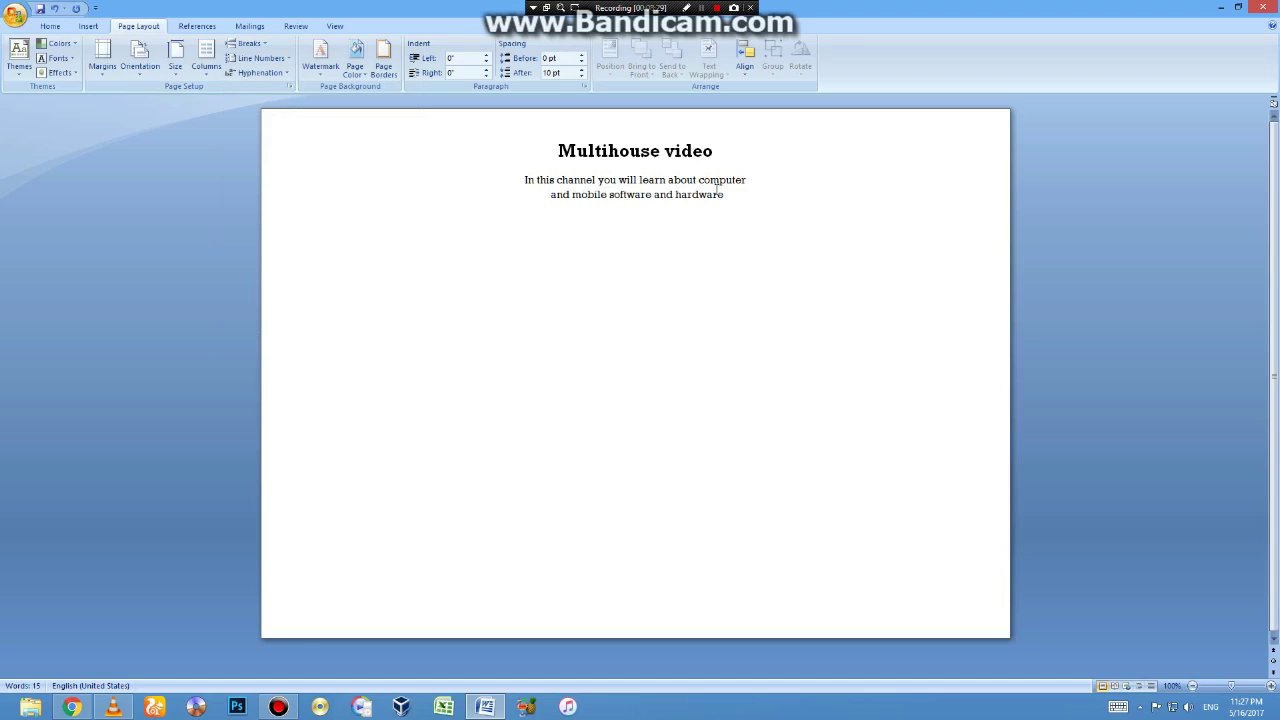
left_click(534, 199)
key("BackSpace")
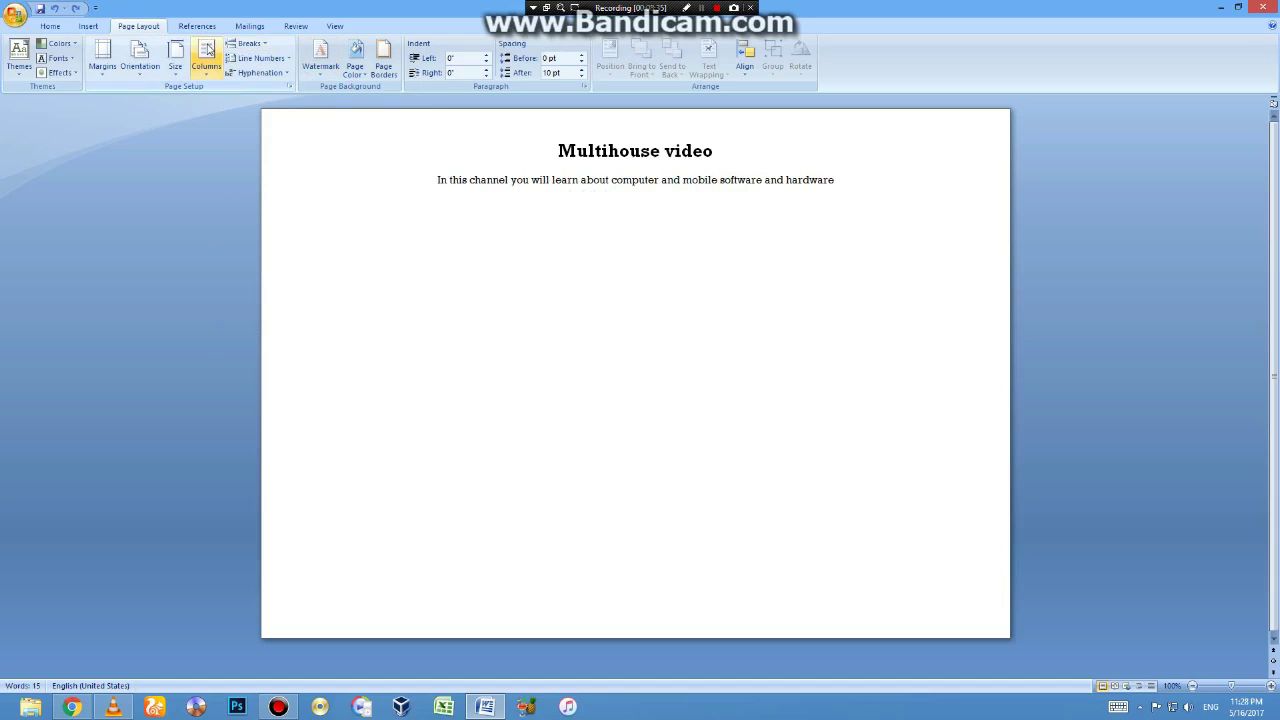
Insert a page break so 'and mobile software and hardware' starts on a second page.
left_click(243, 47)
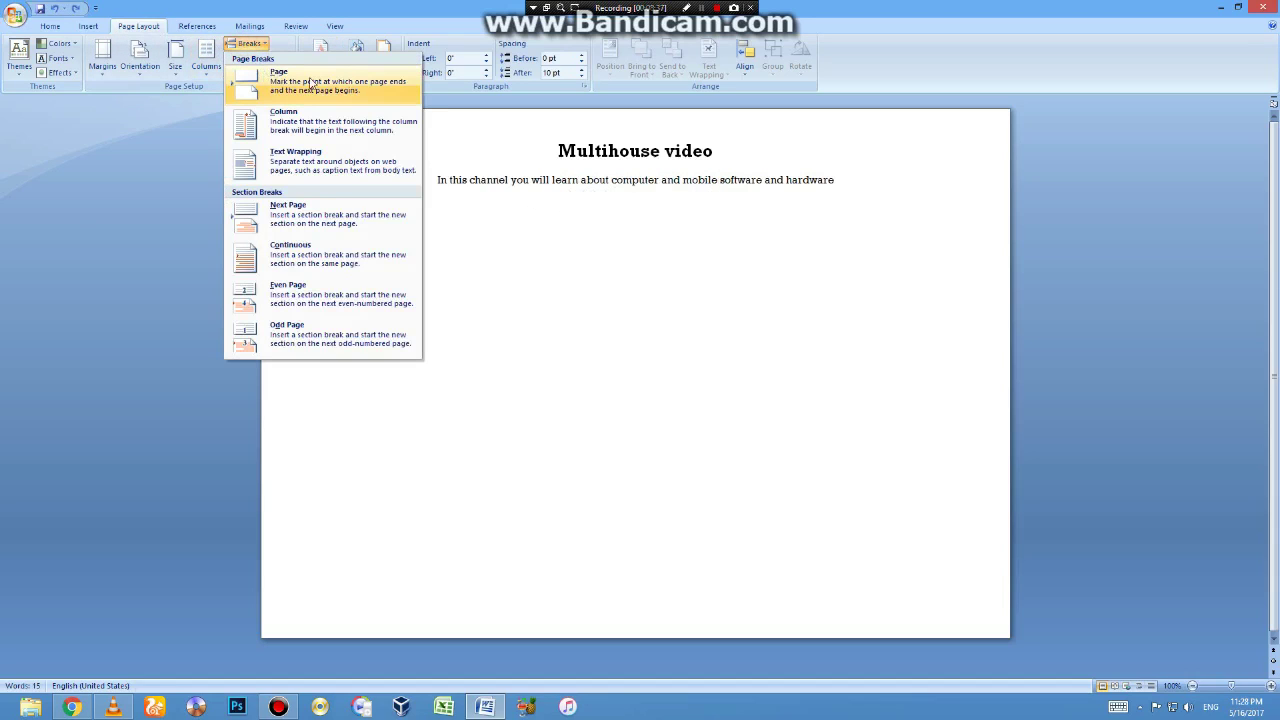
left_click(772, 266)
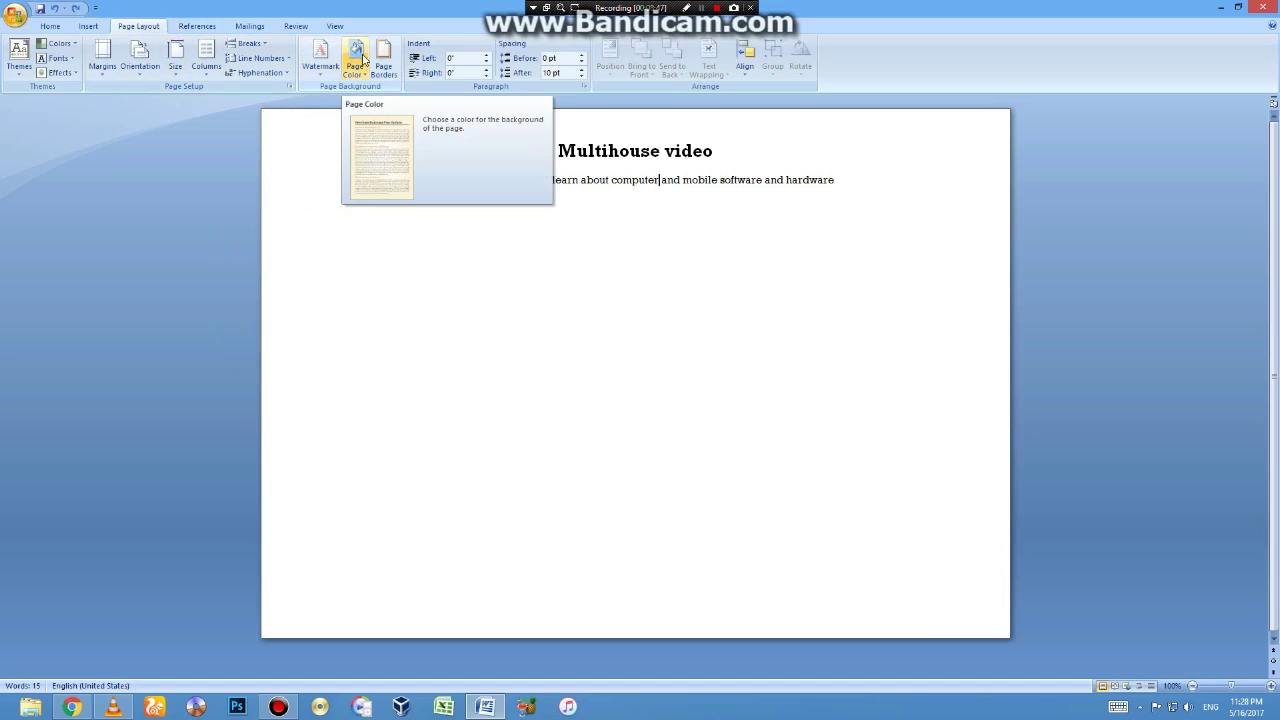
left_click(248, 43)
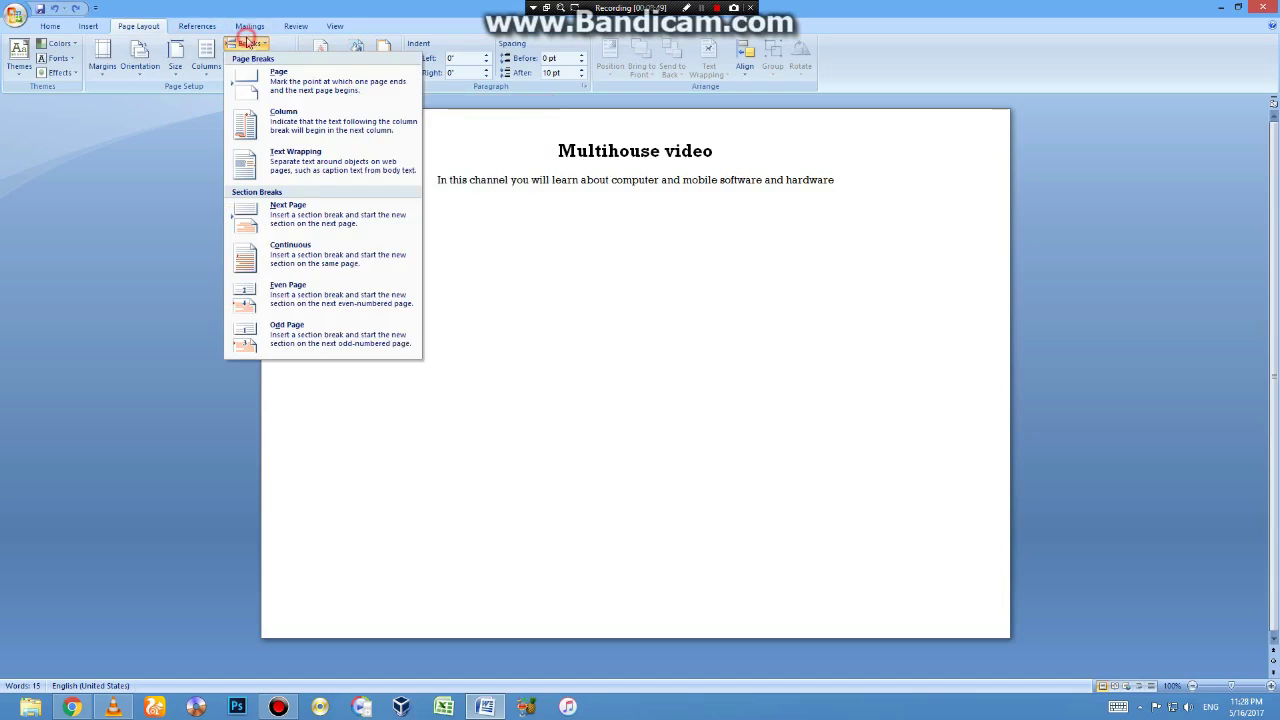
left_click(290, 78)
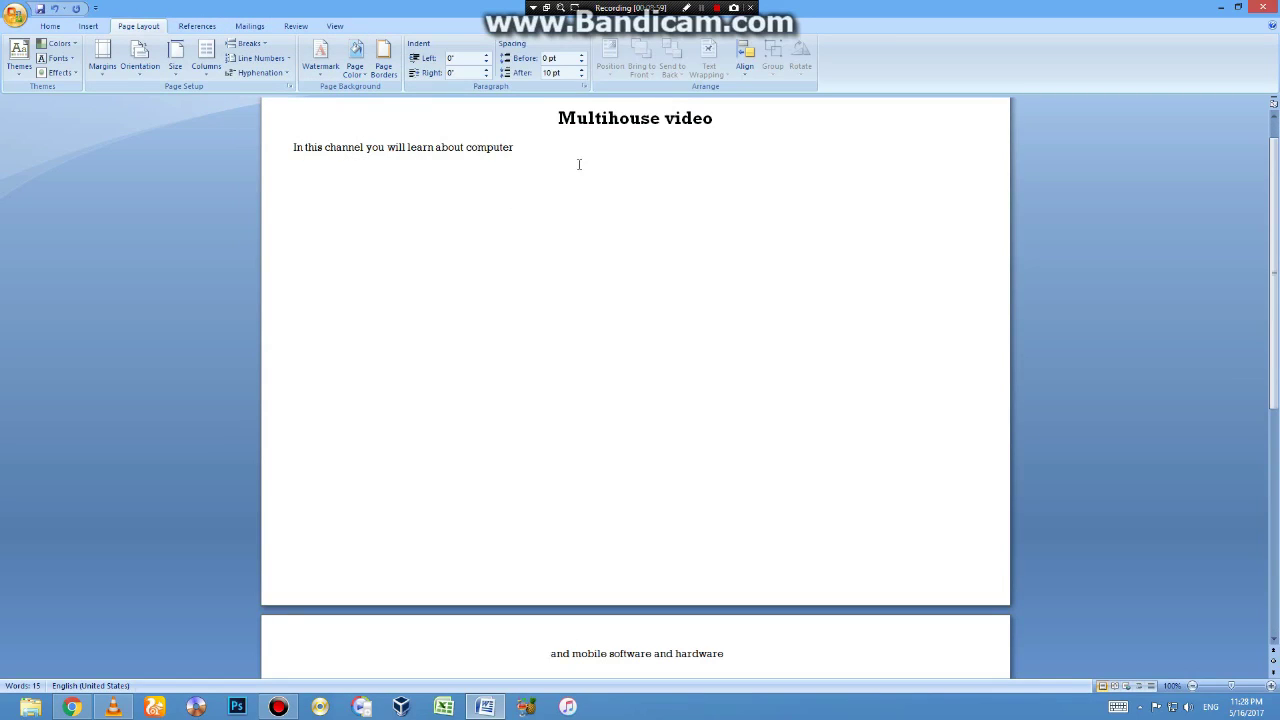
Delete the page break so the description sentence sits on one line, leaving line numbering unchanged.
key("BackSpace")
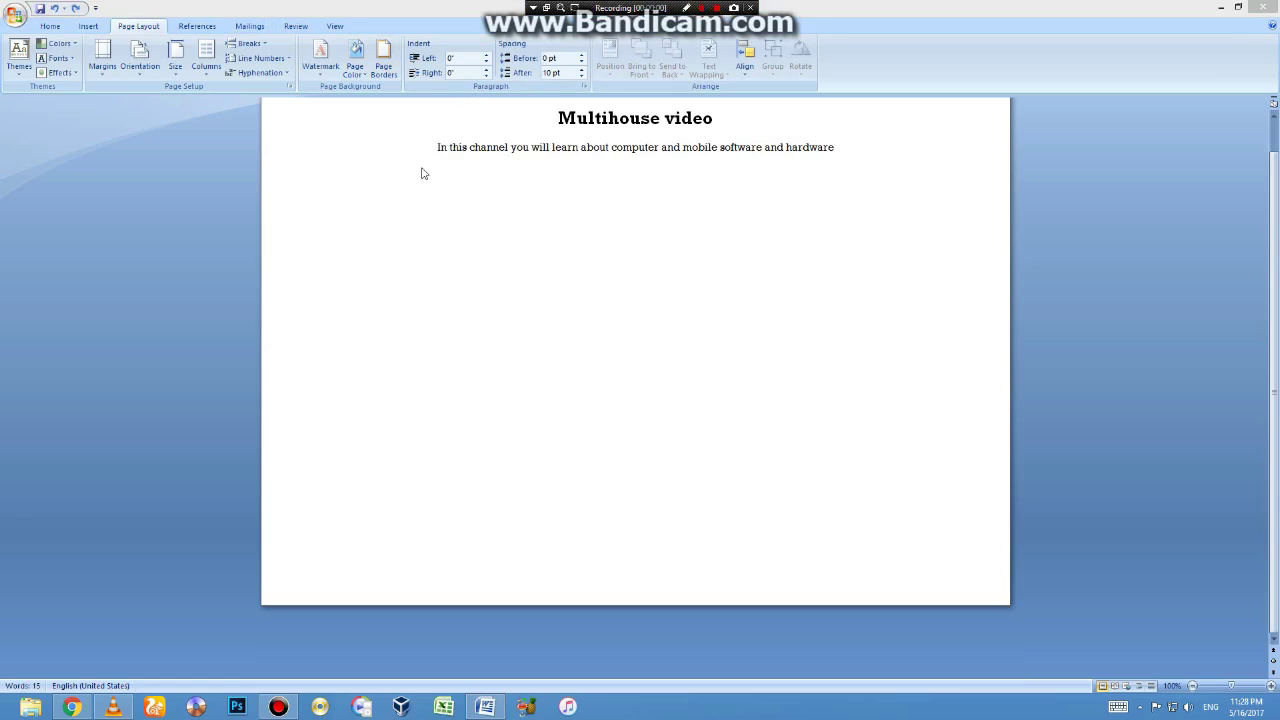
left_click(269, 58)
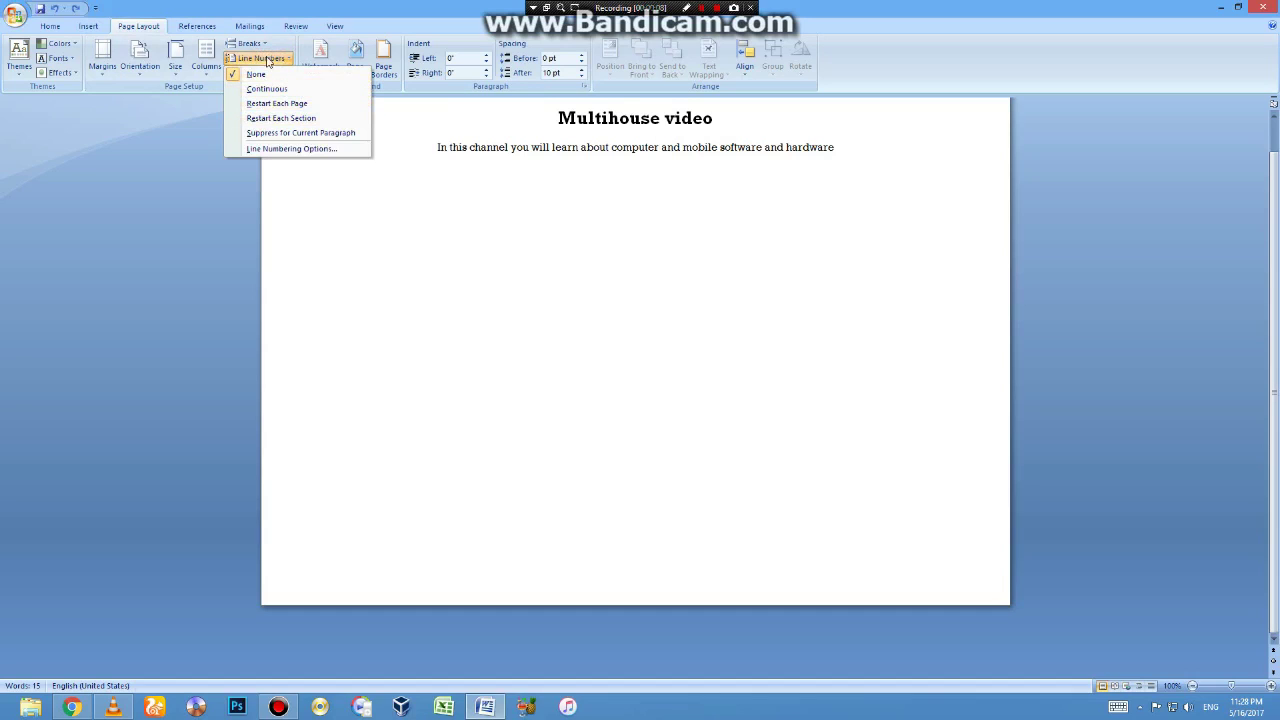
left_click(166, 100)
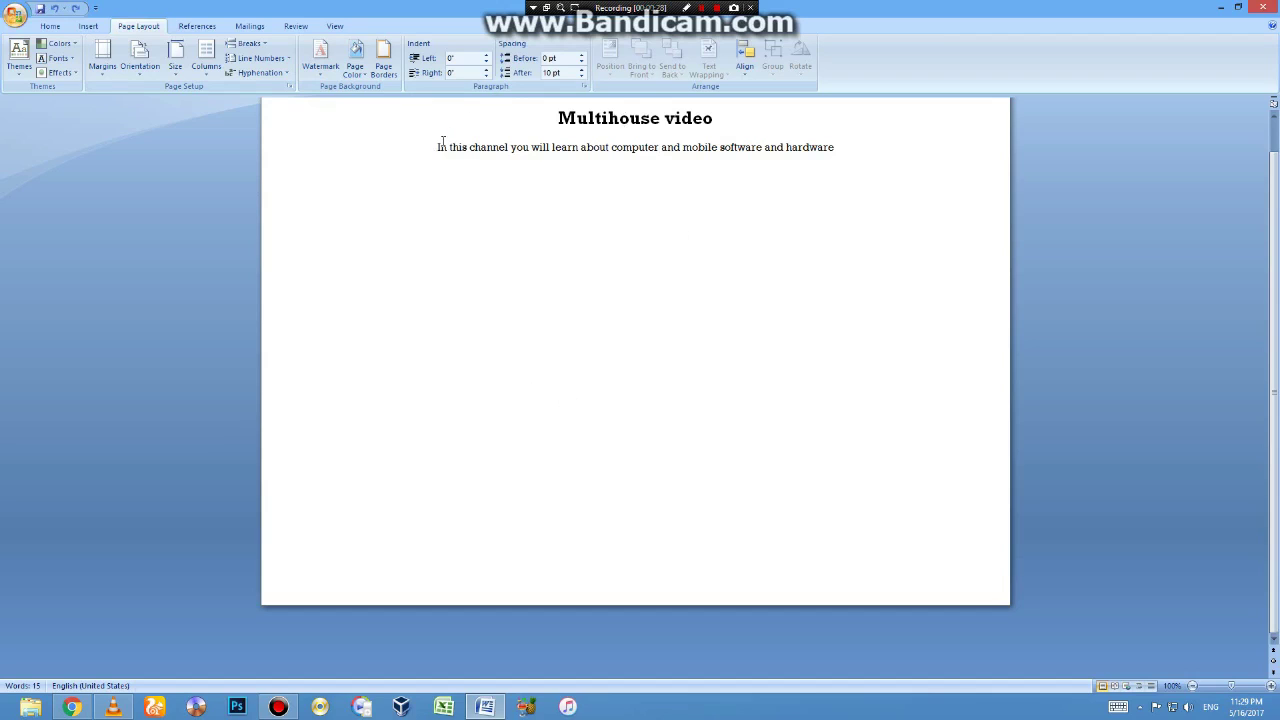
Apply the diagonal DO NOT COPY 1 watermark and start a new line below the sentence.
left_click(325, 70)
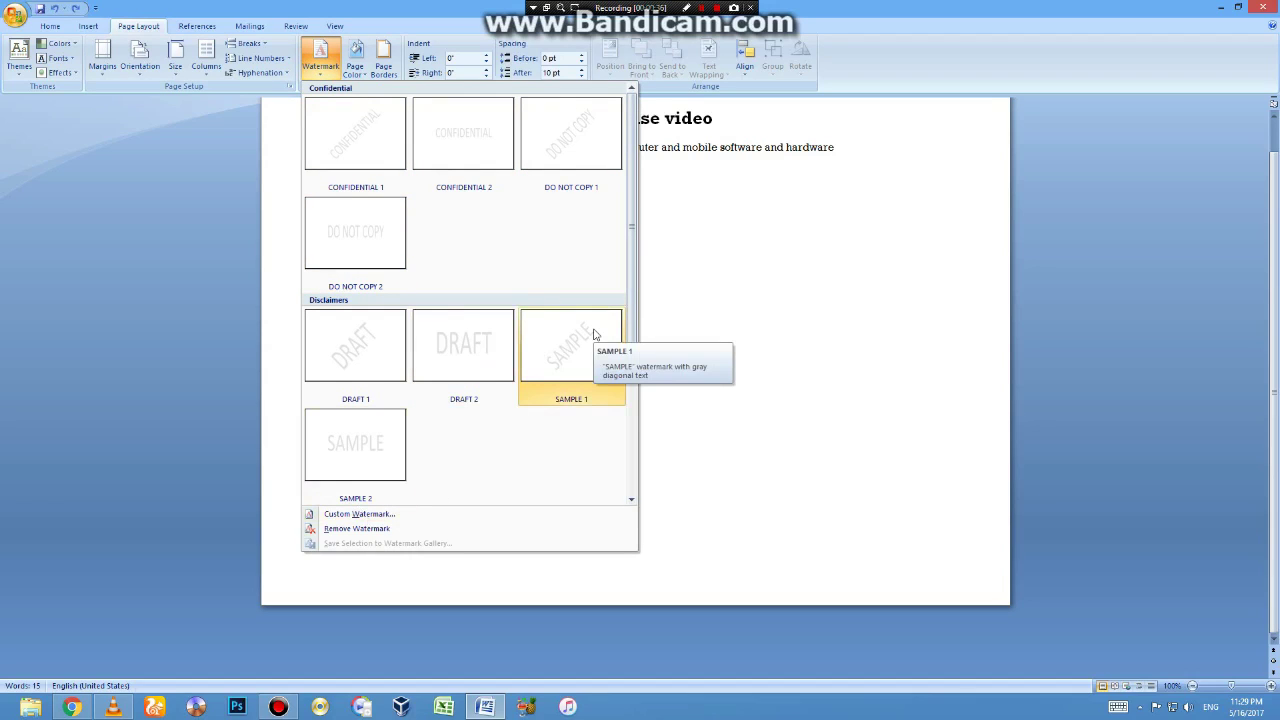
left_click(578, 170)
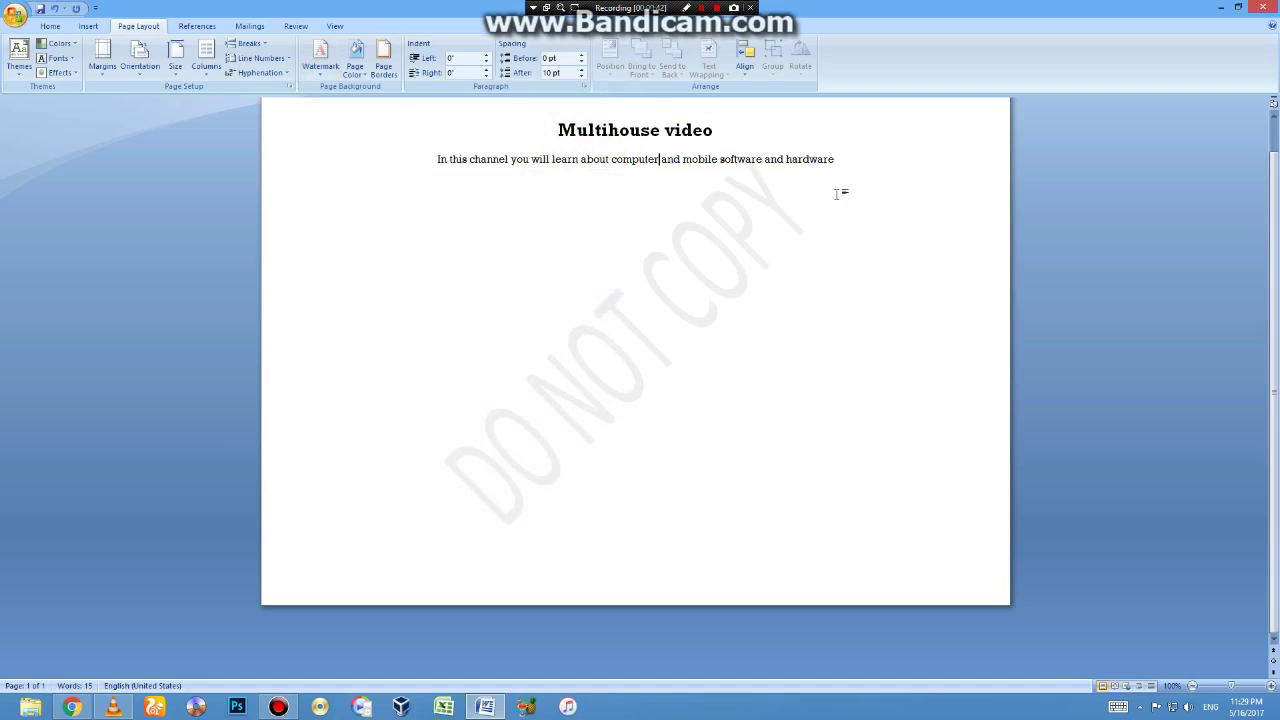
key("Return")
Type 'You can download software and also download video 3d game' as the new centered line.
type("you")
type(" can down")
type("load so")
type("ftware")
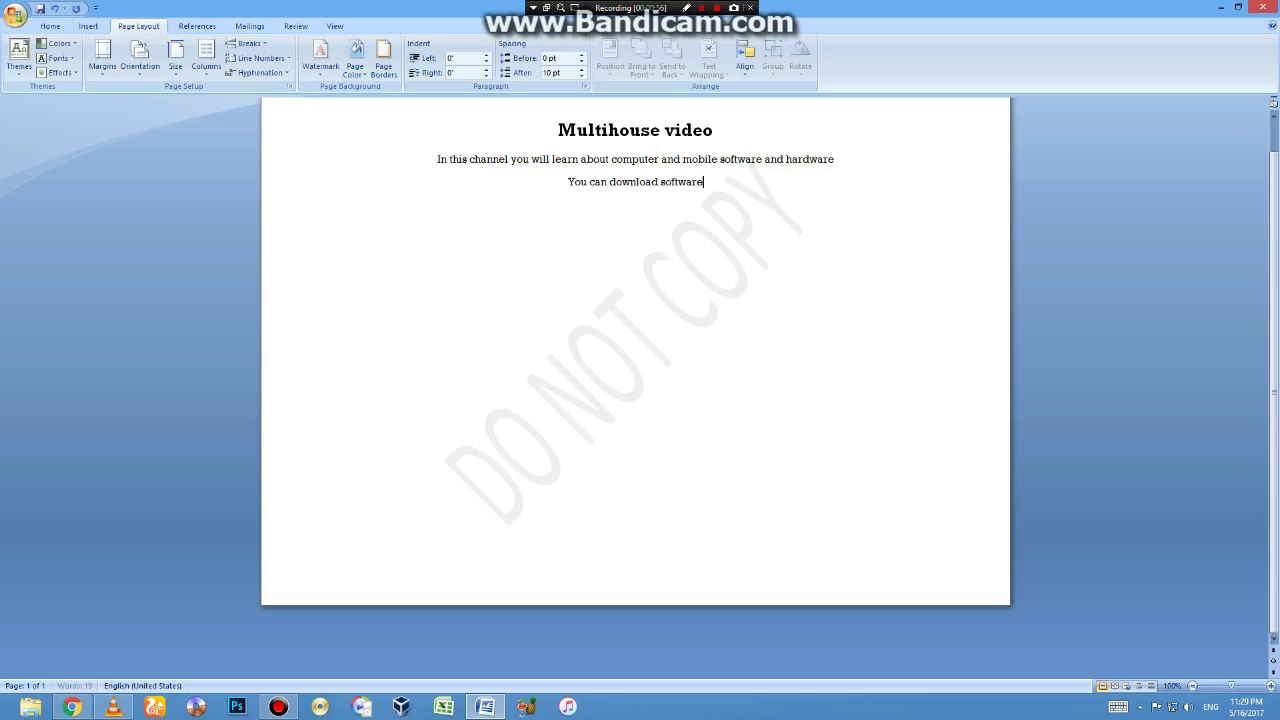
type(" b")
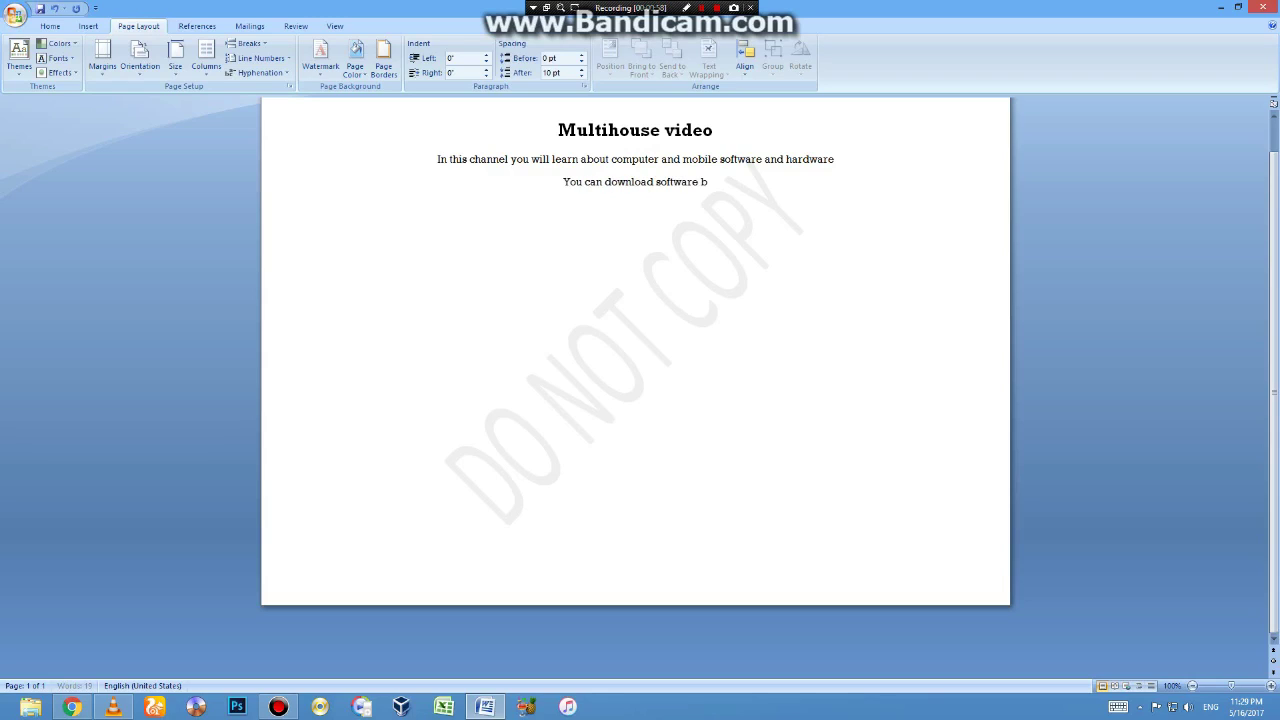
key("BackSpace")
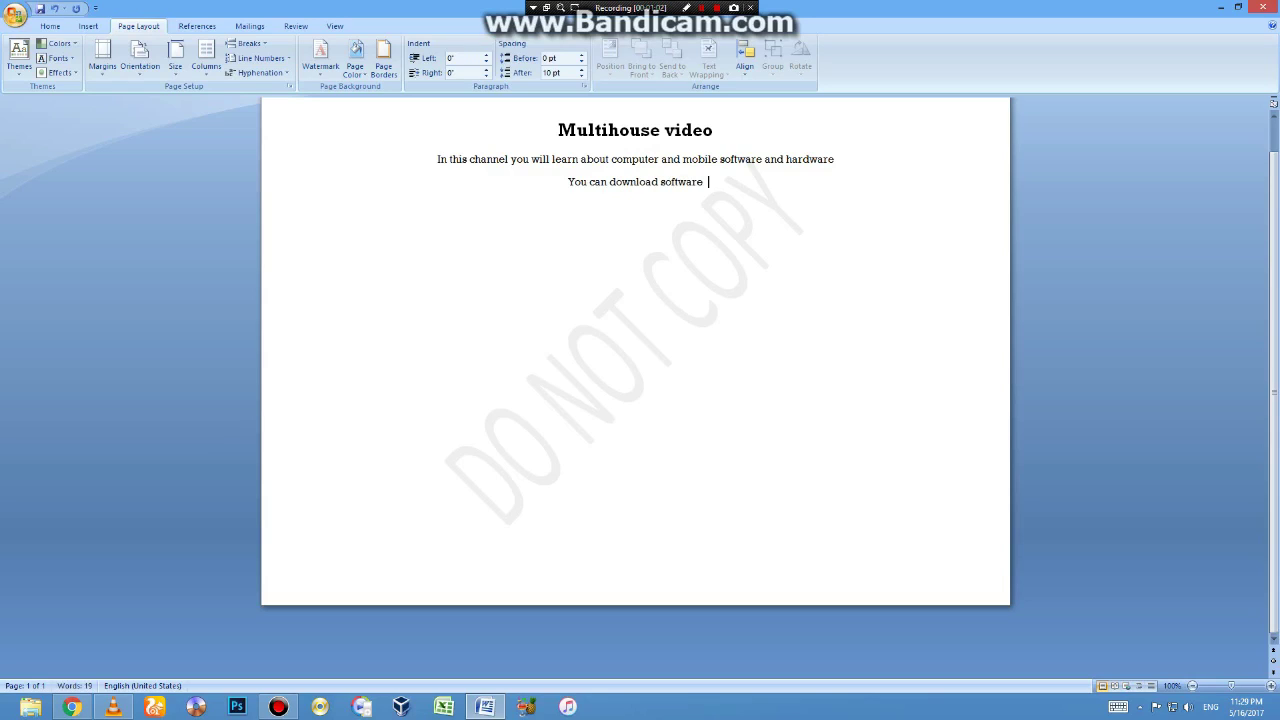
type("and als")
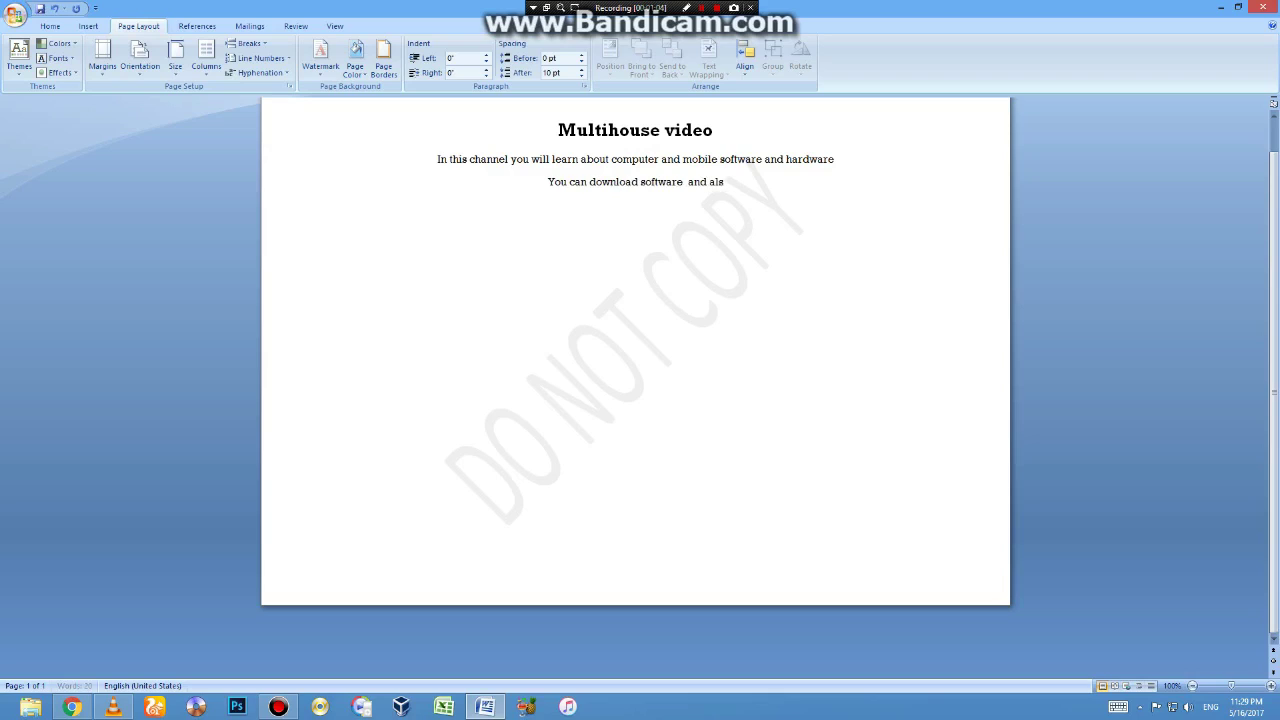
type("o down")
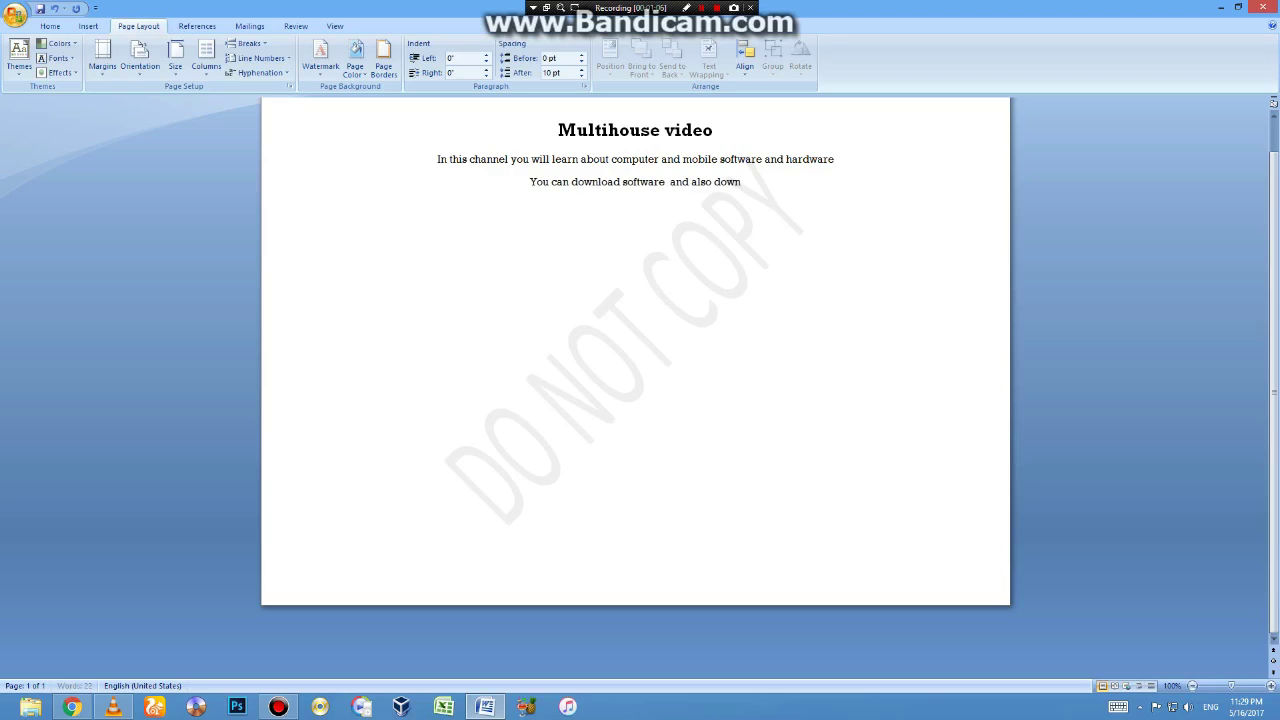
type("load")
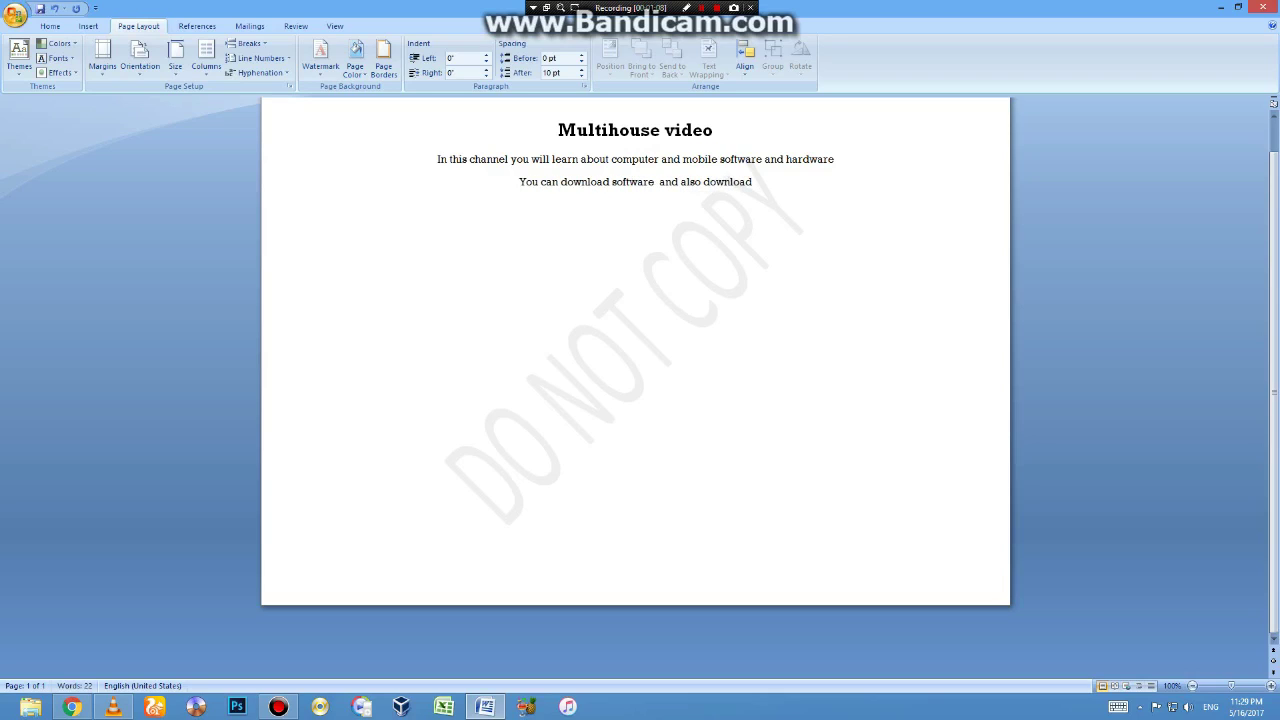
type(" video ")
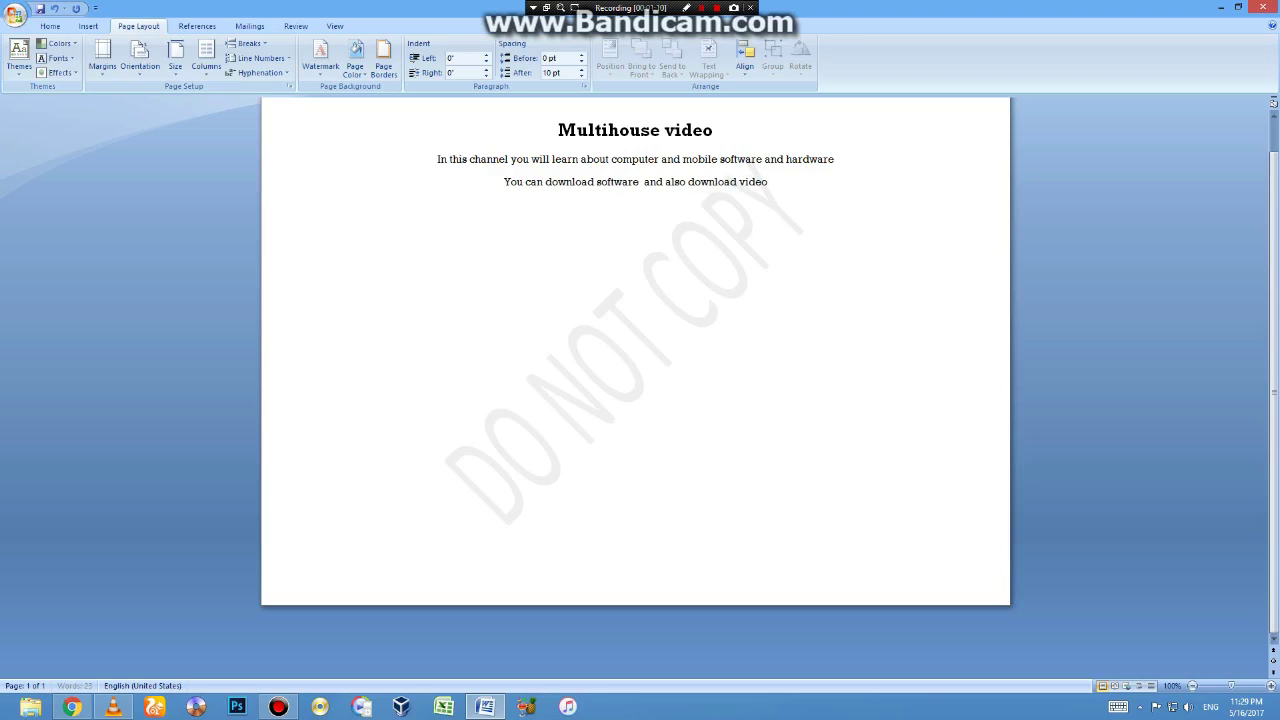
type("3d")
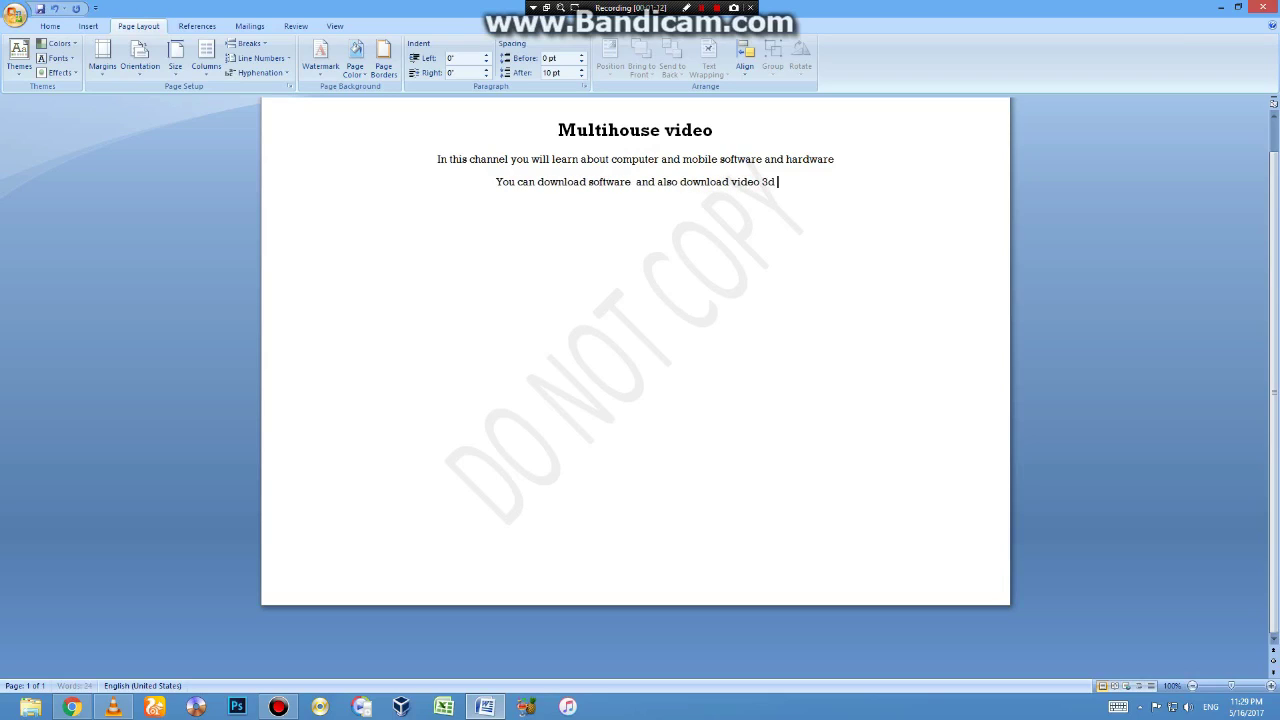
type(" game")
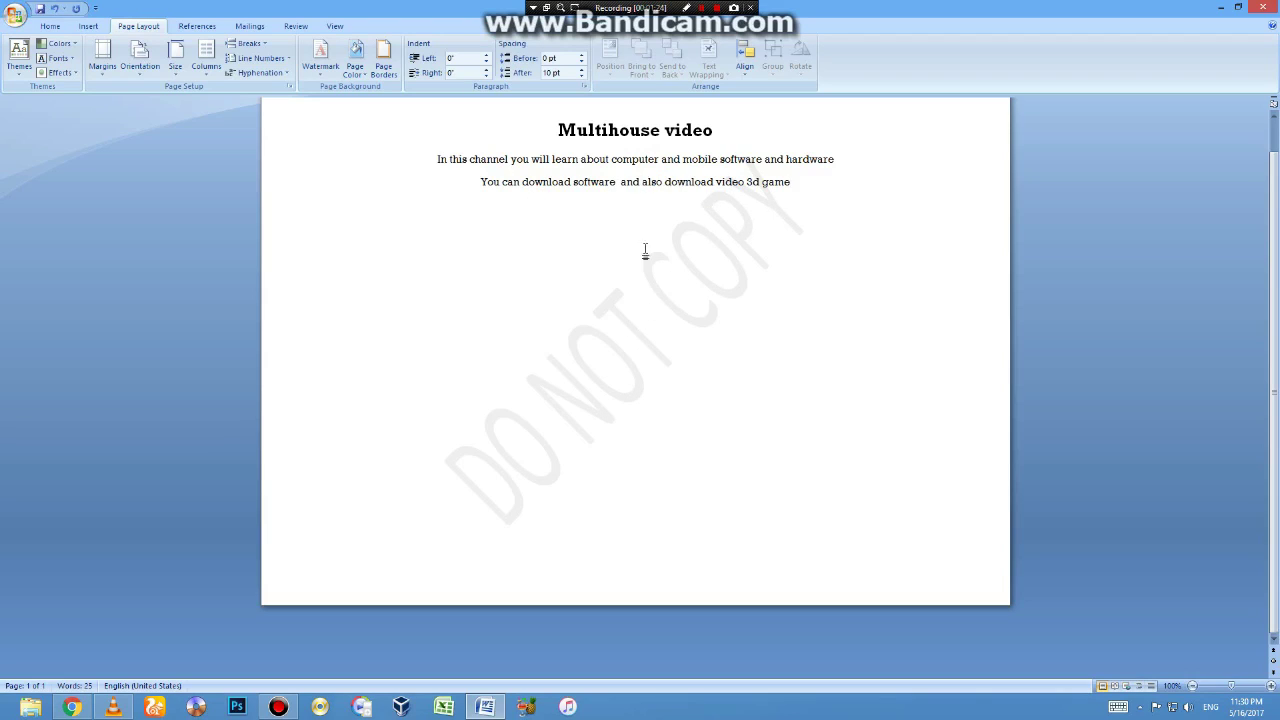
In Custom Watermark, replace the DO NOT COPY text with MULTIHOUSE VIDEO and apply it.
left_click(320, 56)
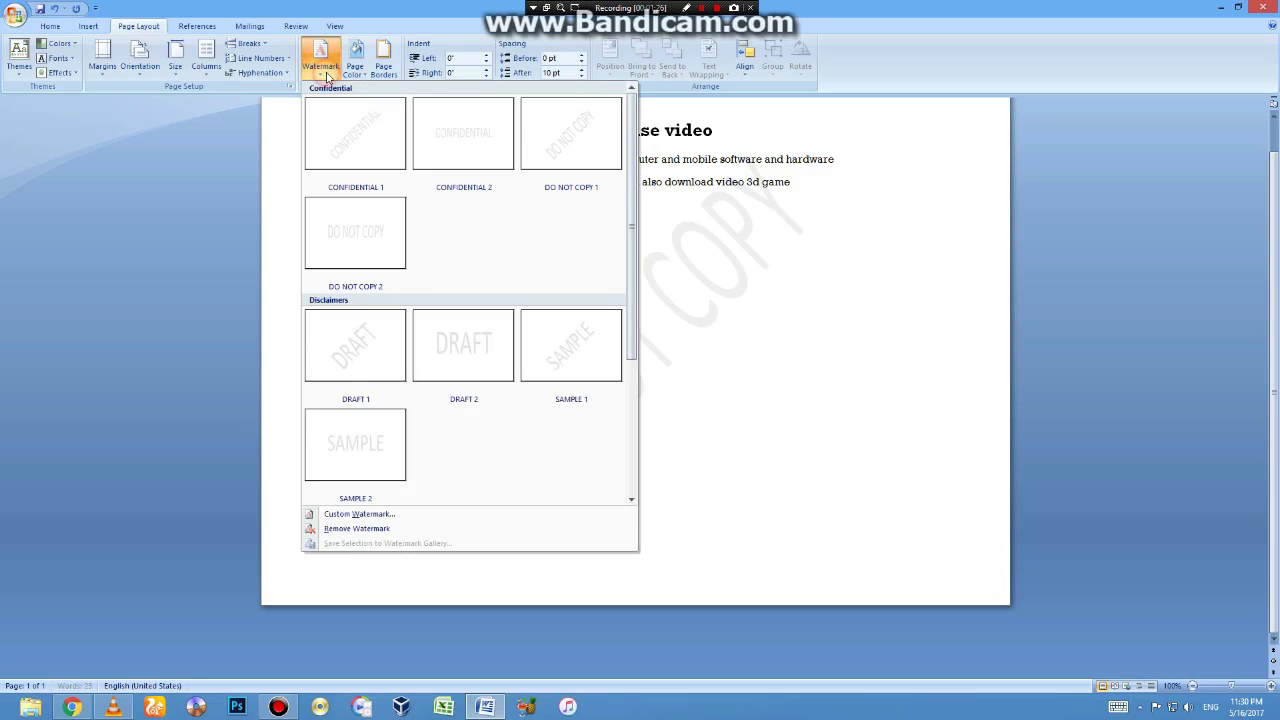
left_click(396, 515)
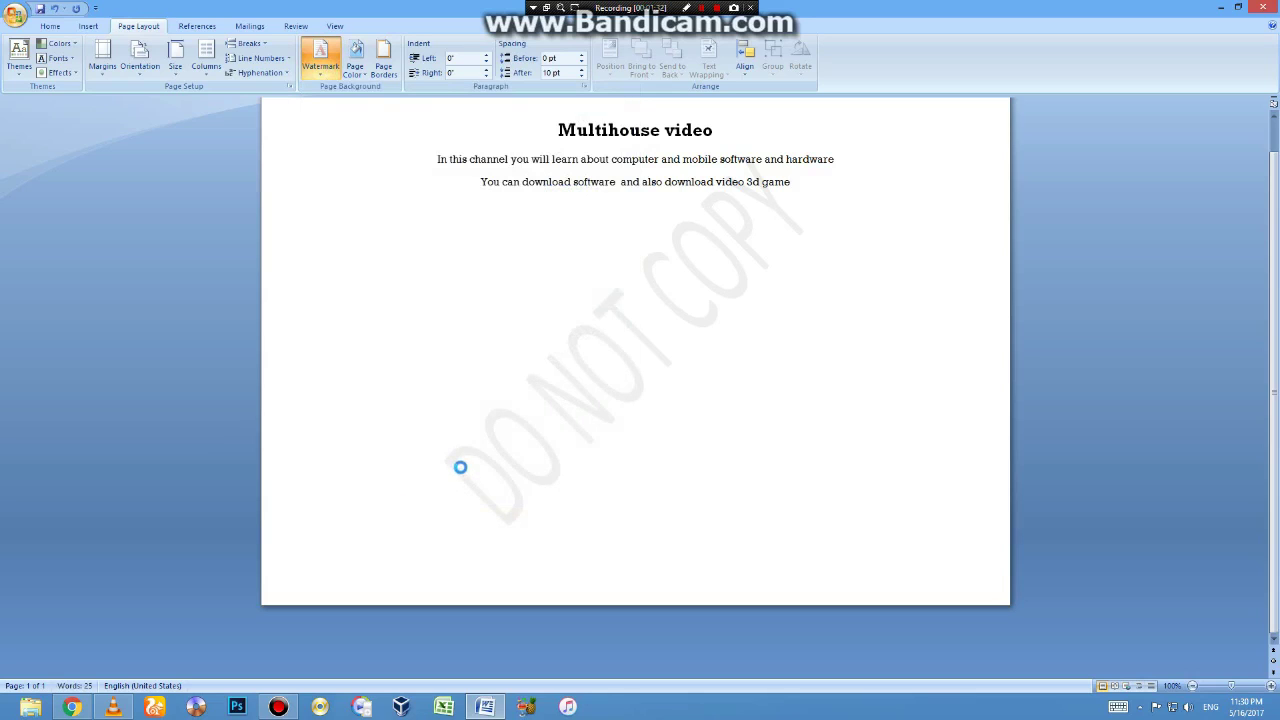
left_click_drag(607, 247, 868, 283)
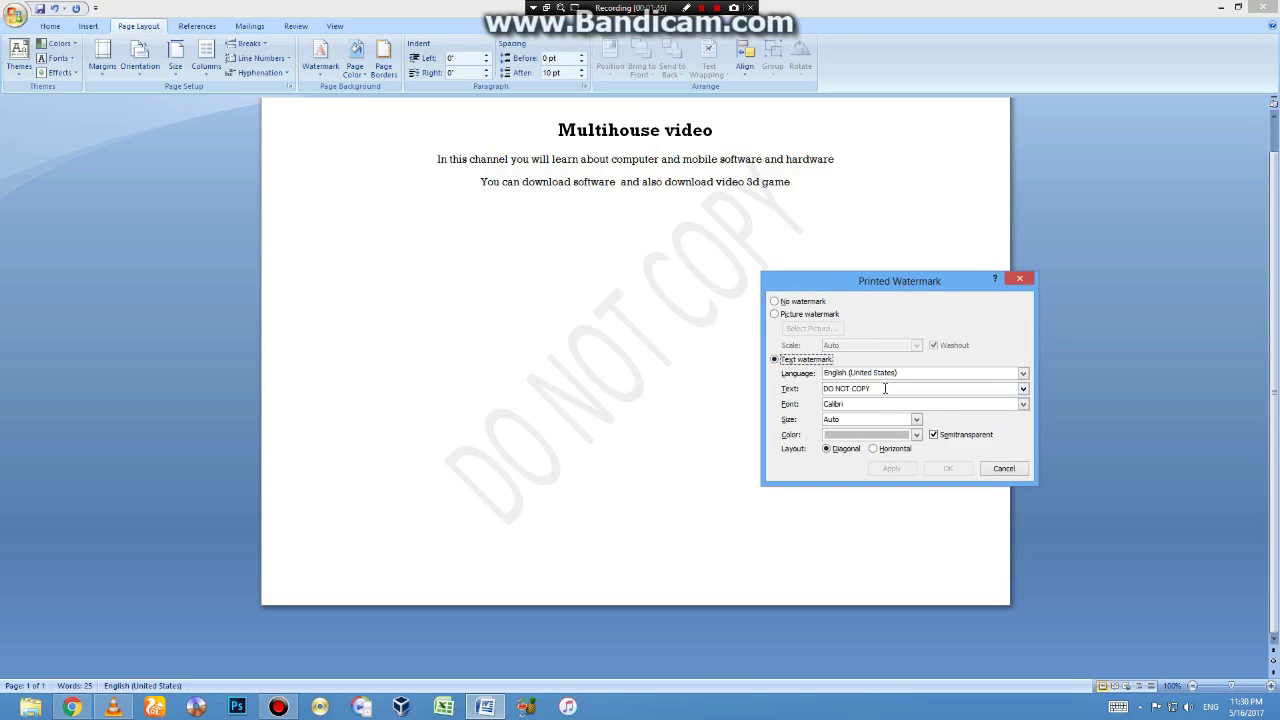
left_click_drag(885, 390, 786, 396)
type("m")
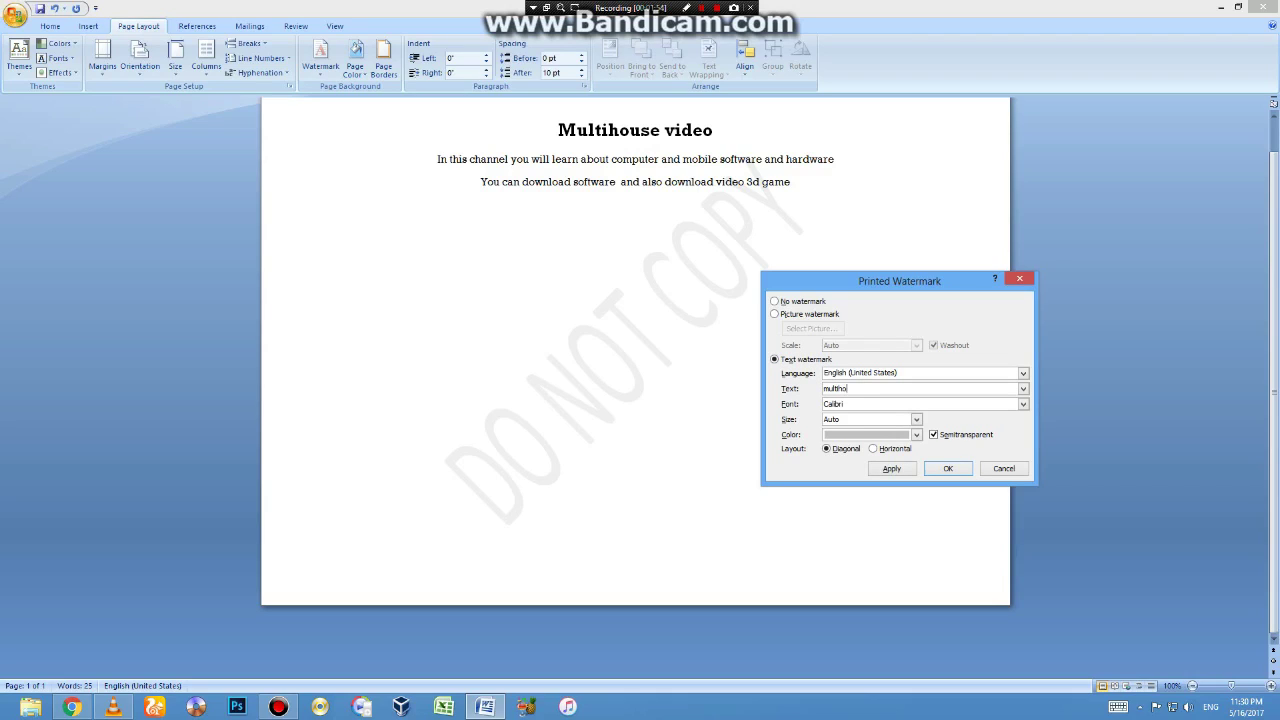
key("BackSpace")
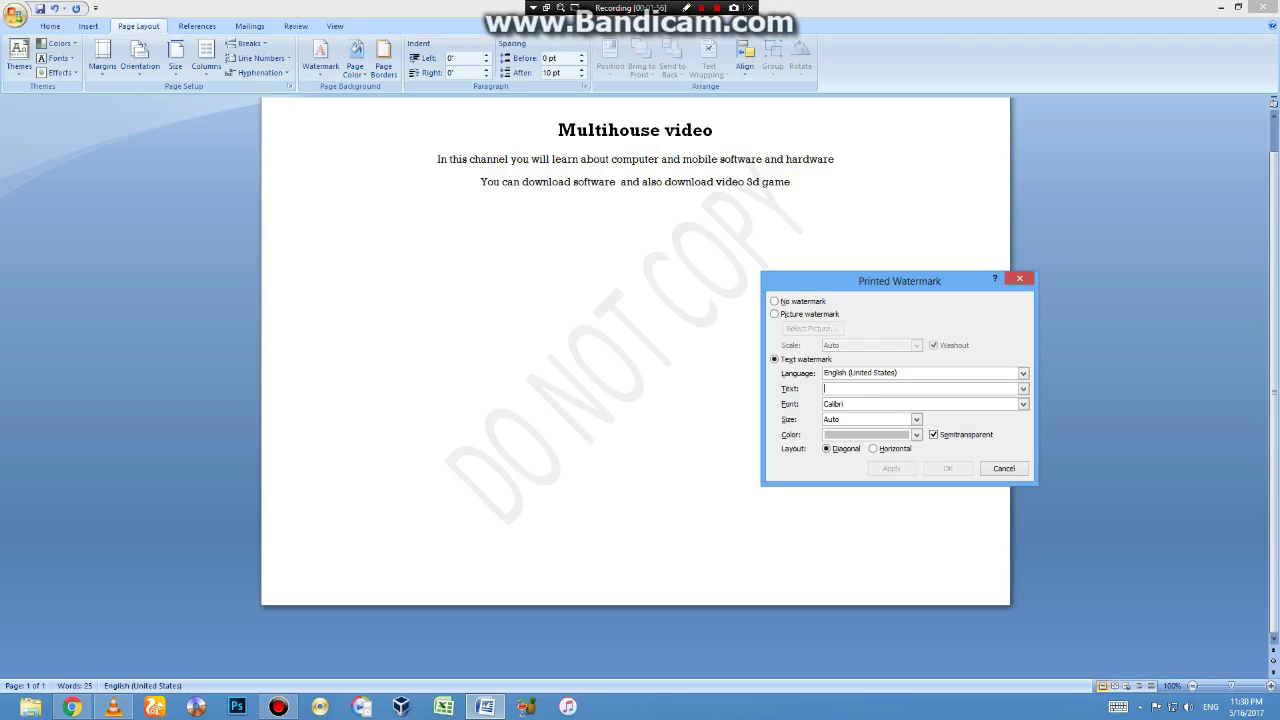
type("MULTIHOUSE VIDEO")
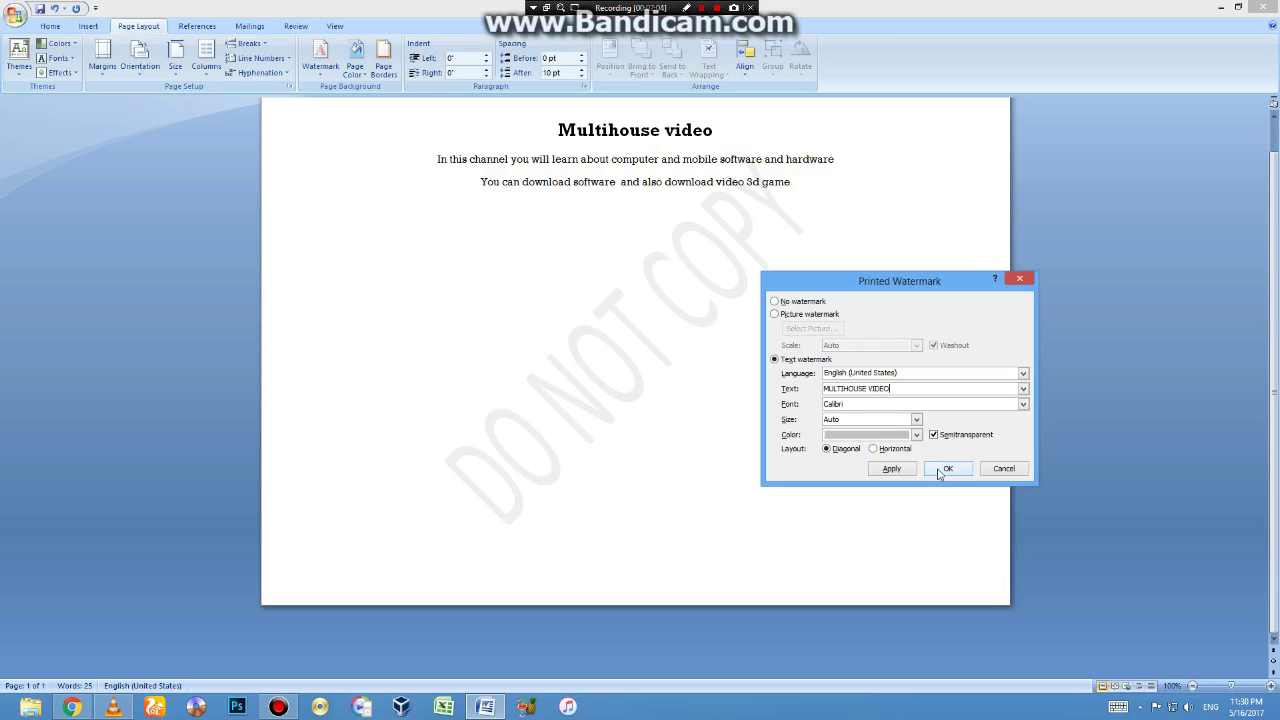
left_click(892, 470)
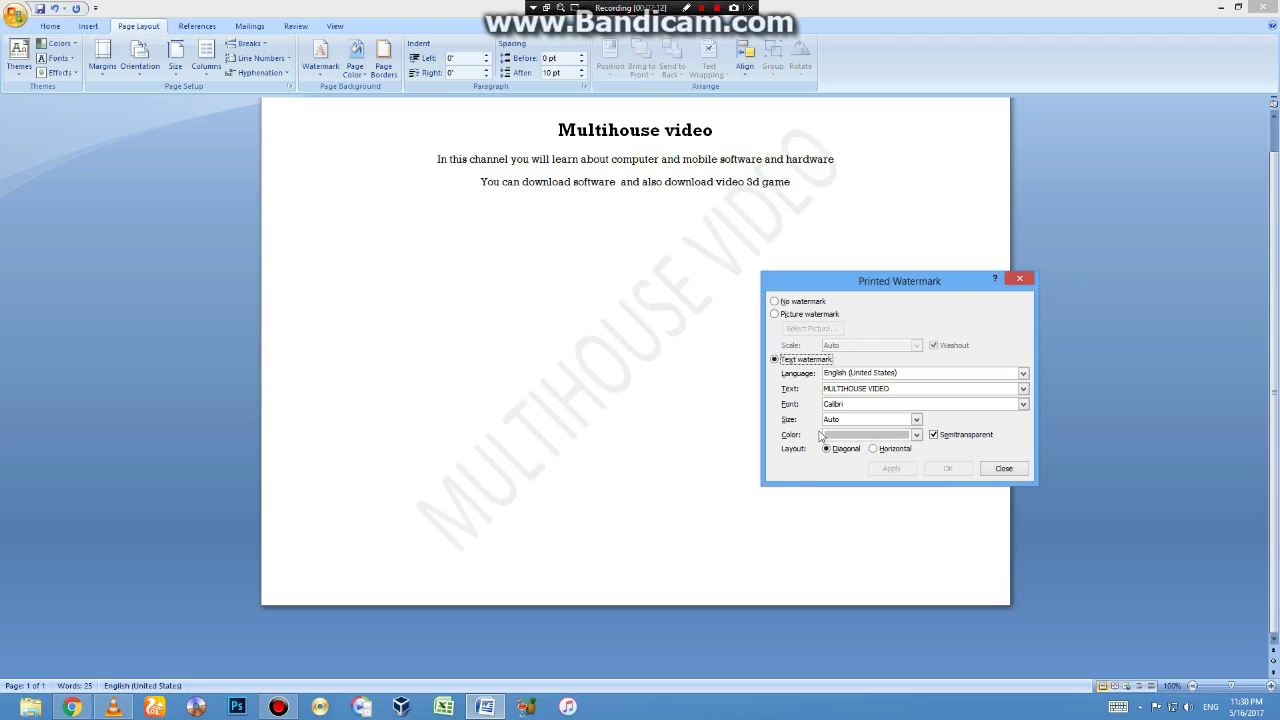
Make the watermark colour light green and confirm with OK.
left_click(914, 435)
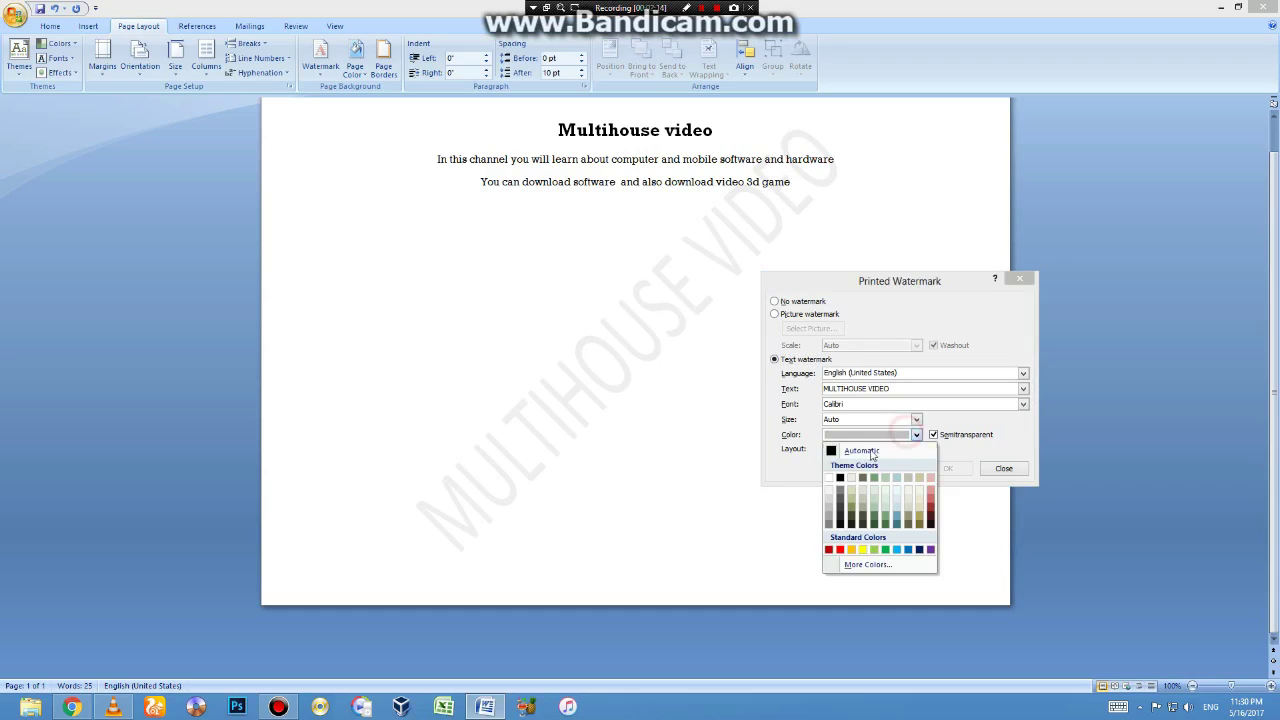
left_click(874, 502)
left_click(918, 437)
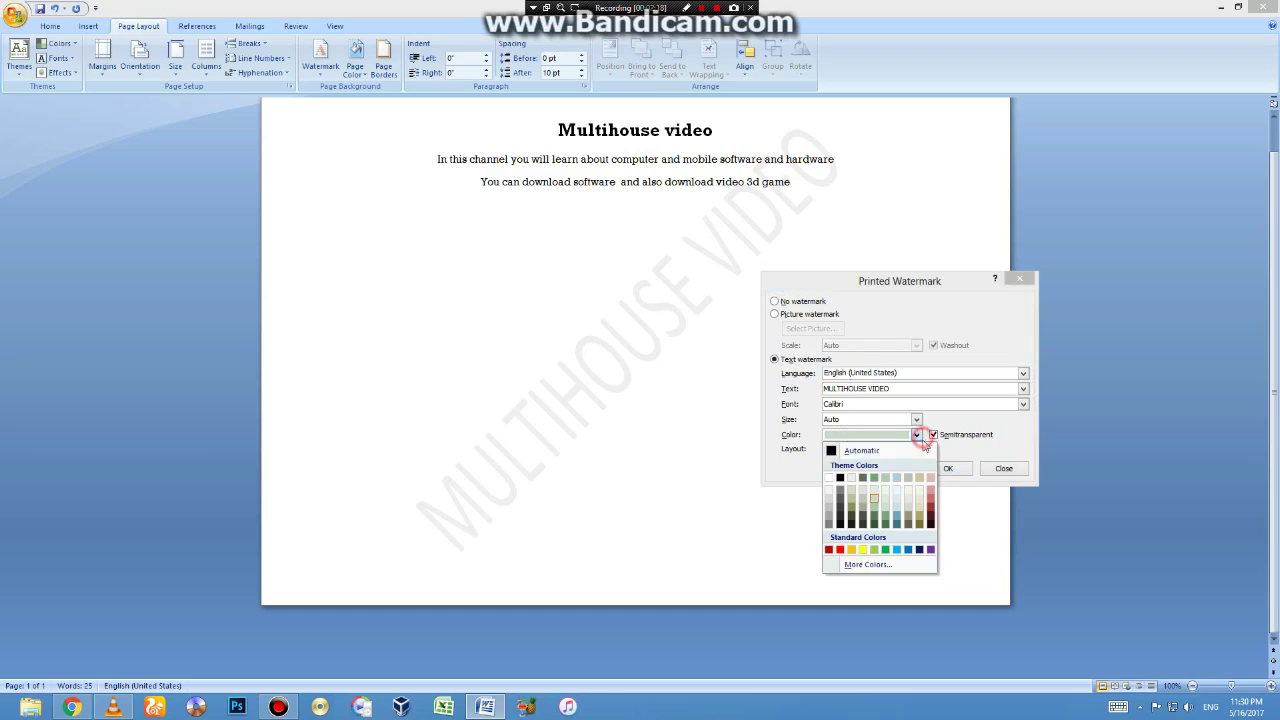
left_click(878, 506)
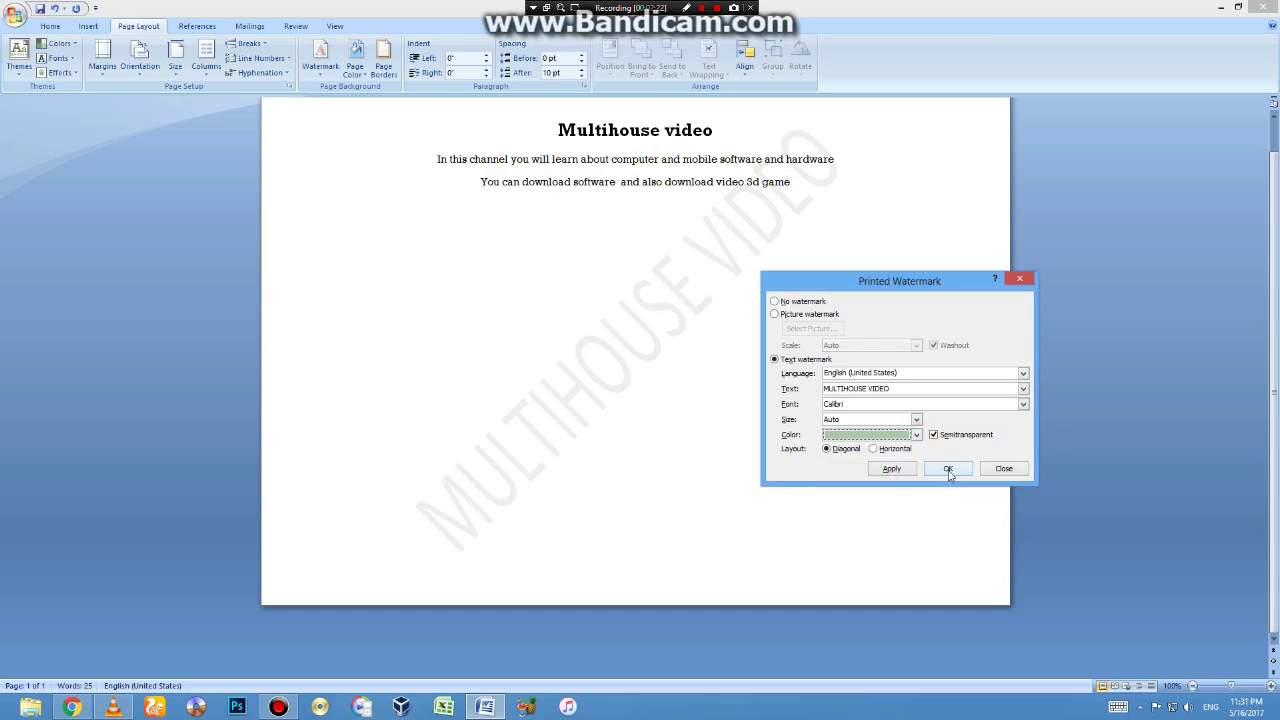
left_click(948, 470)
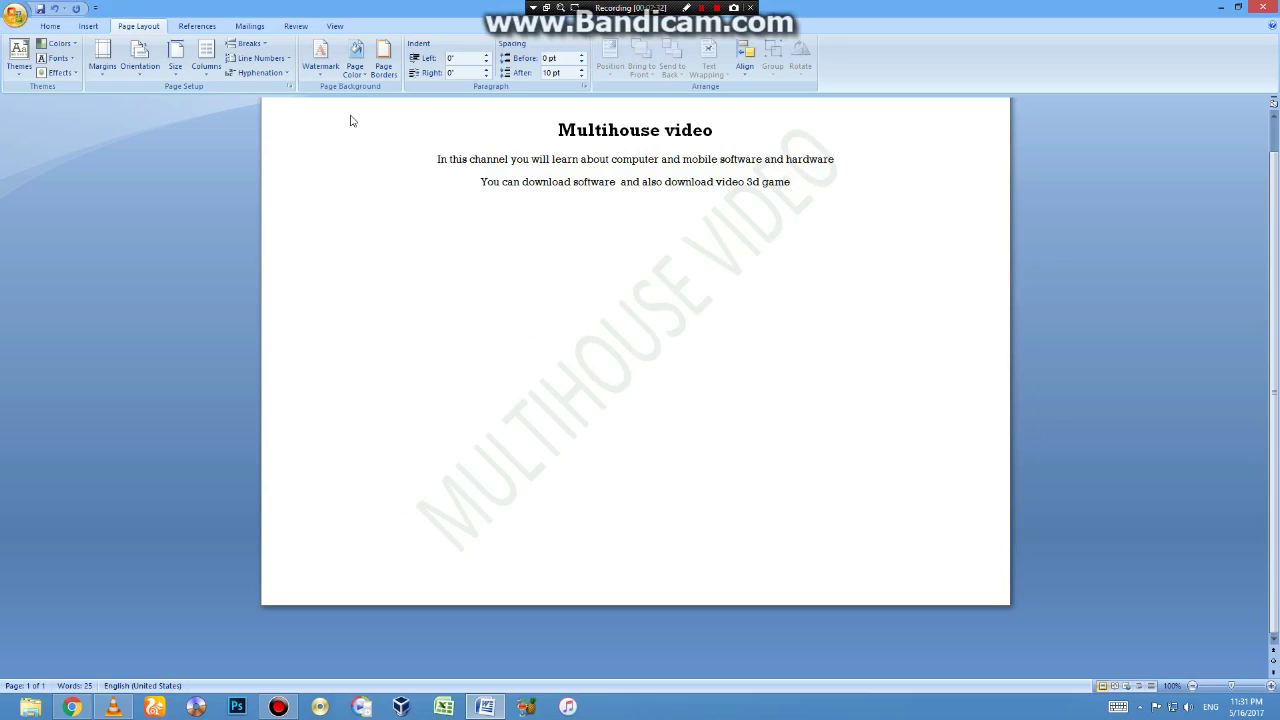
Try an olive page colour, then undo it so the page stays white.
left_click(351, 76)
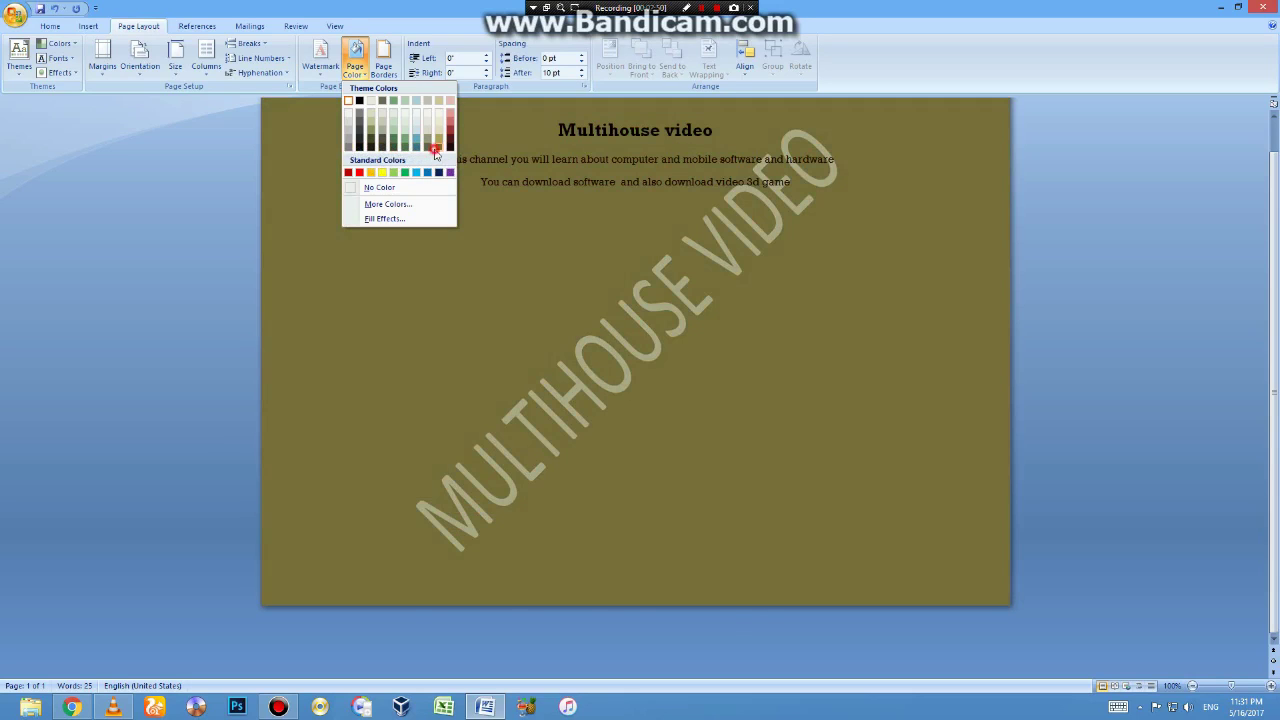
left_click(436, 150)
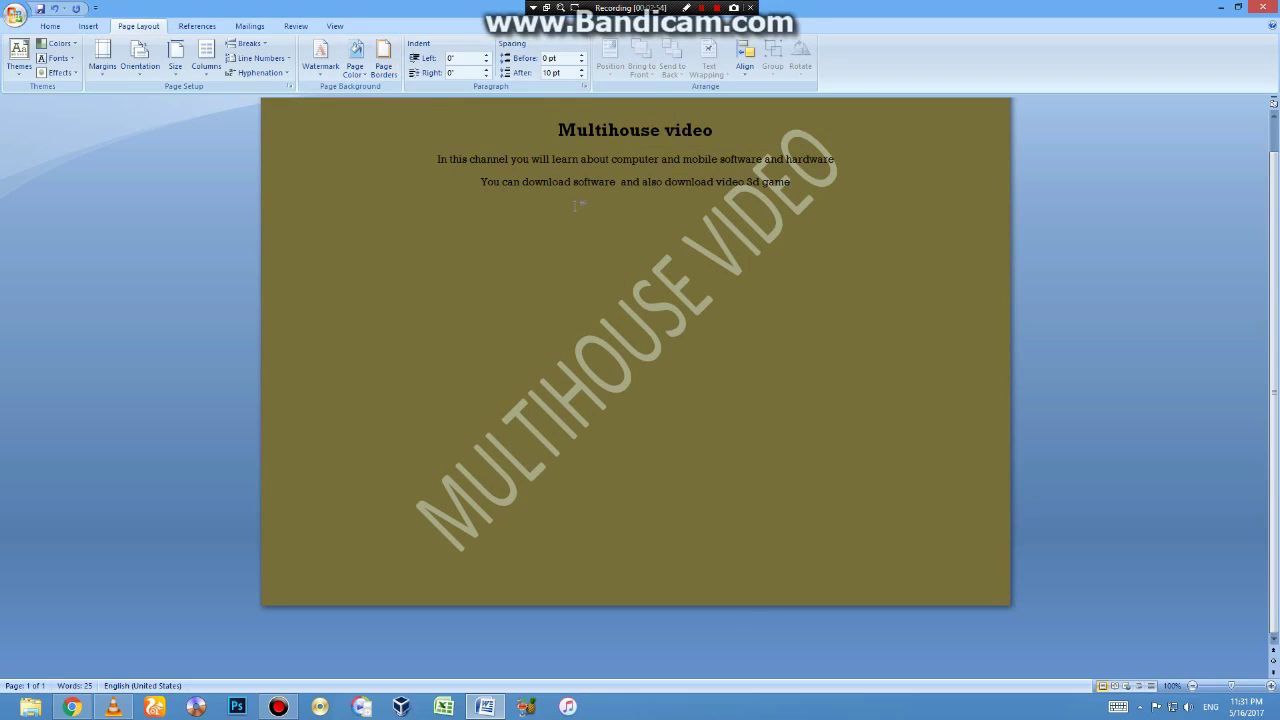
key("ctrl+z")
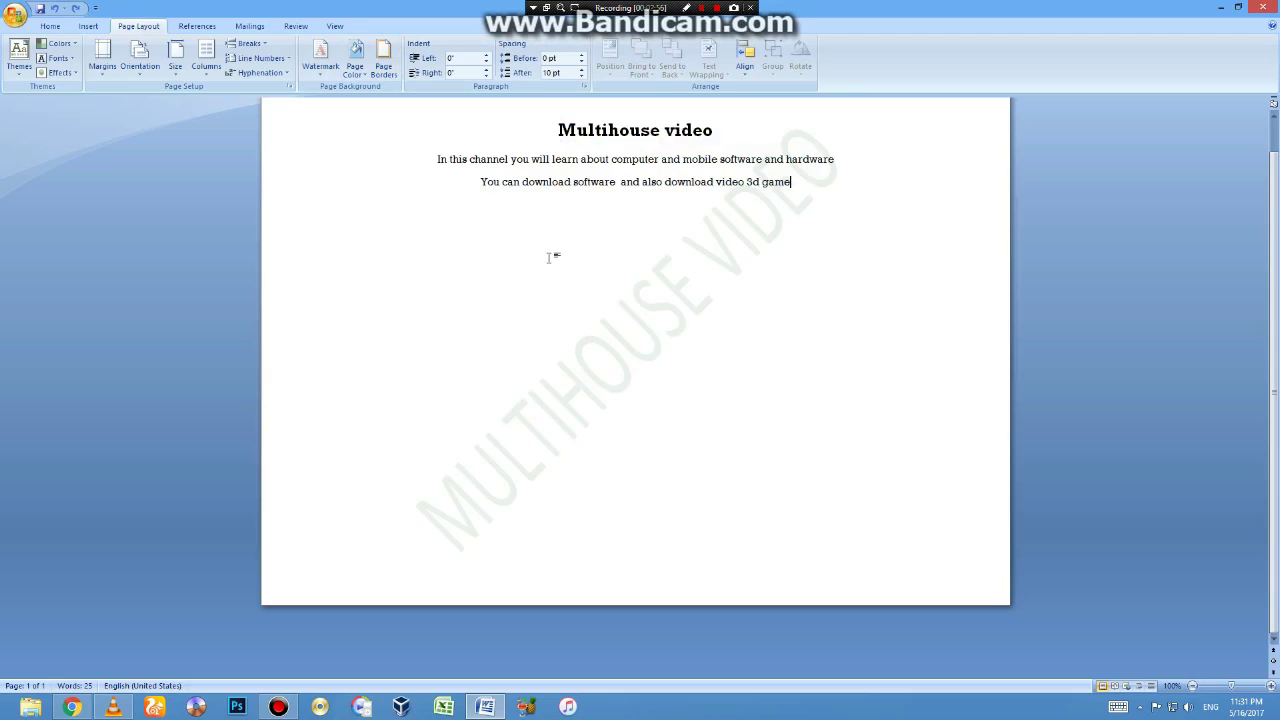
In Page Borders, compare line styles and settle on a dashed border style.
left_click(383, 66)
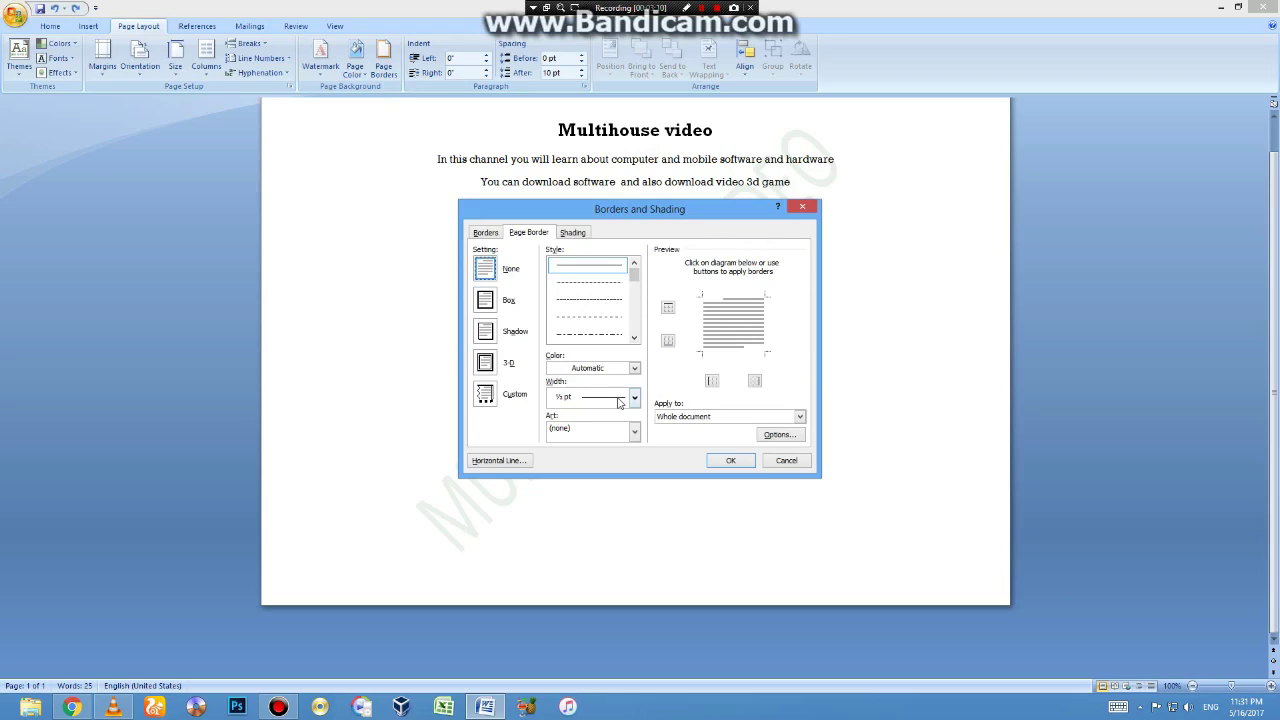
left_click(605, 316)
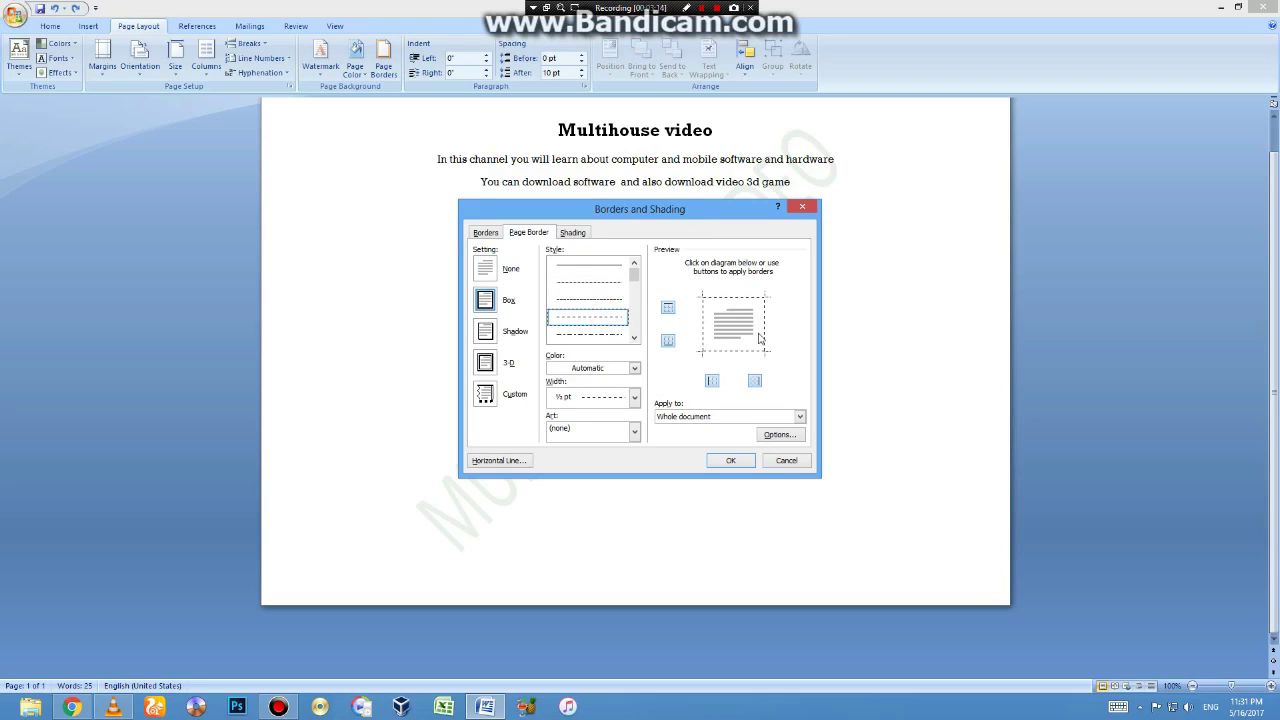
left_click(606, 336)
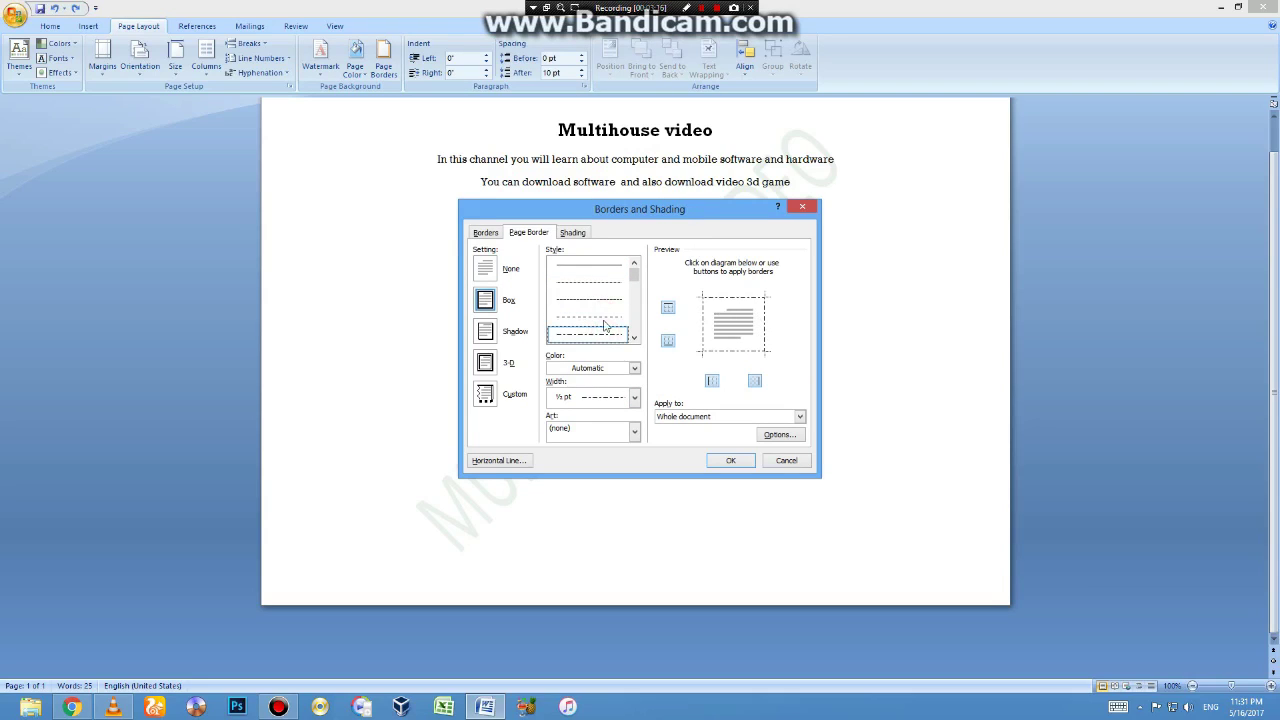
left_click(606, 318)
left_click(606, 299)
left_click(606, 282)
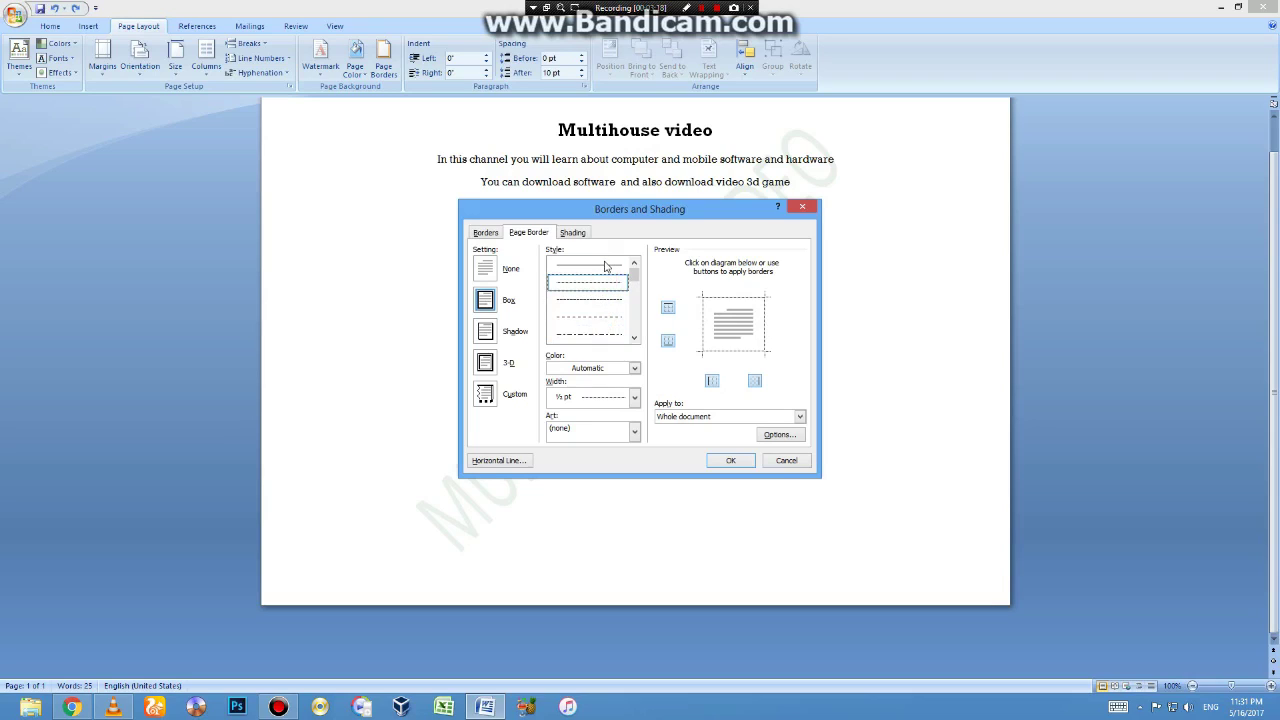
left_click(606, 265)
left_click(603, 282)
Apply the dashed line as a Box border to the whole document.
left_click(800, 417)
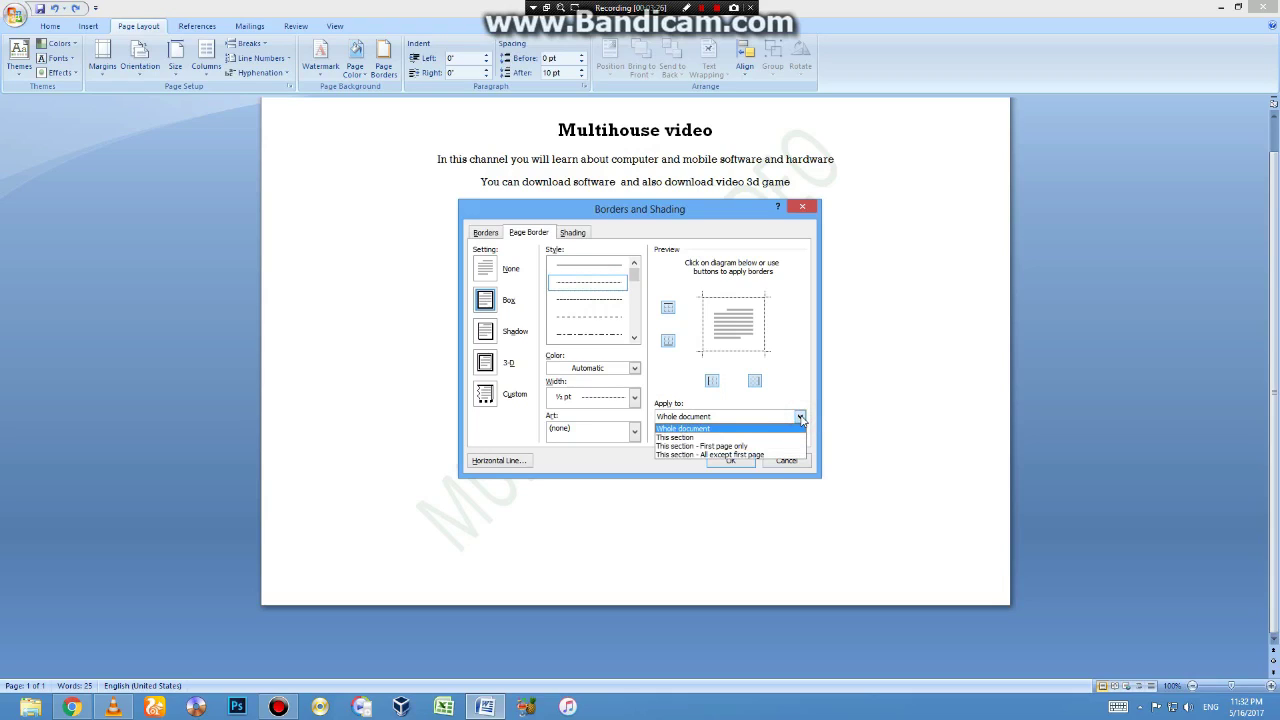
left_click(801, 420)
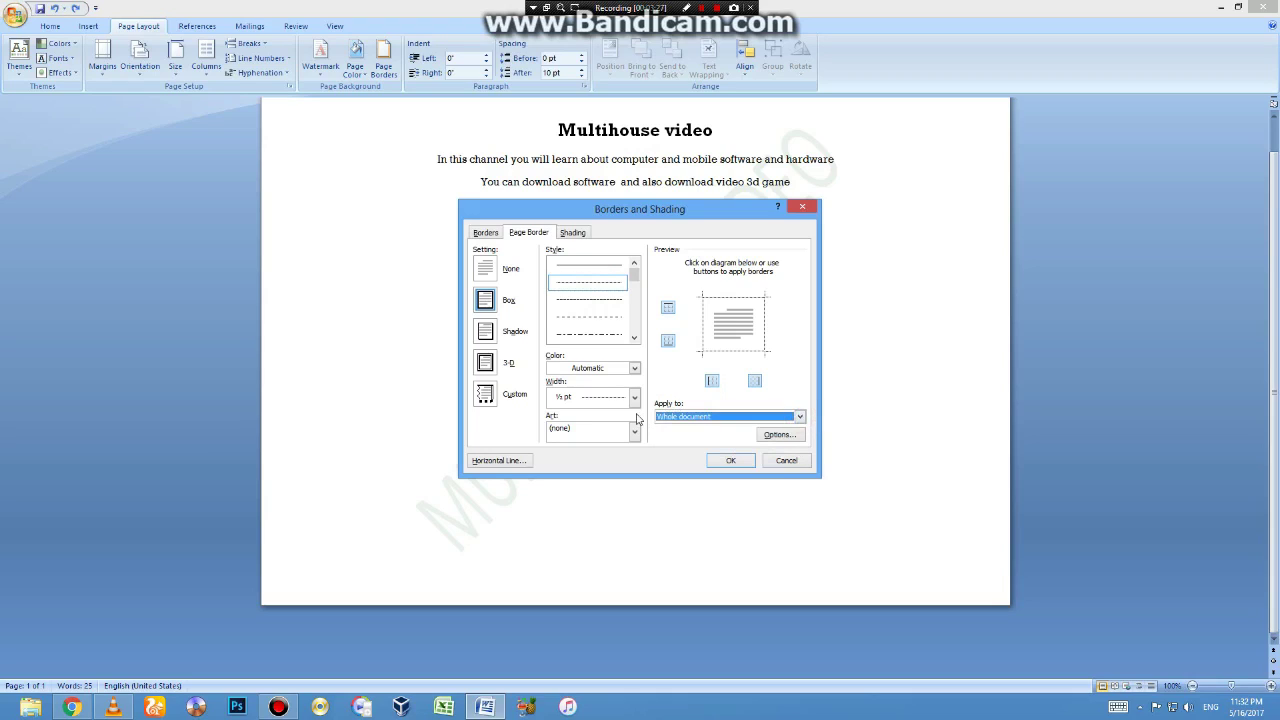
left_click(481, 395)
left_click(486, 362)
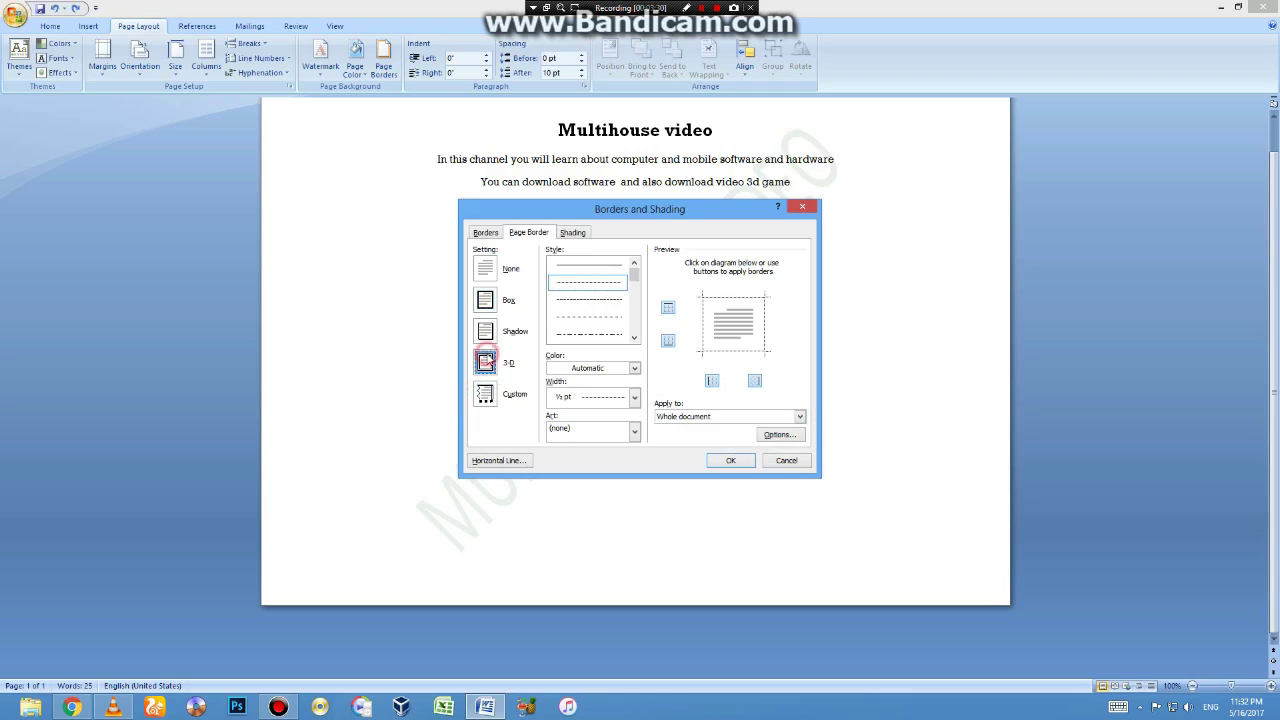
left_click(486, 336)
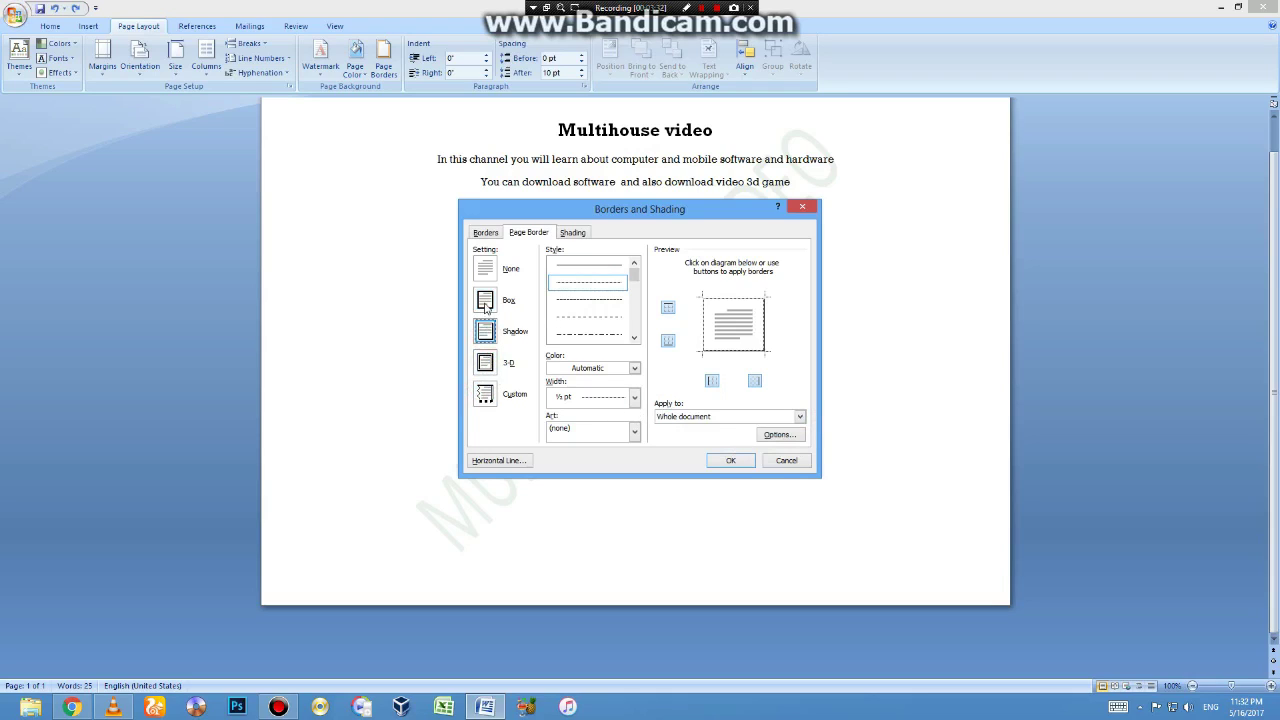
left_click(486, 302)
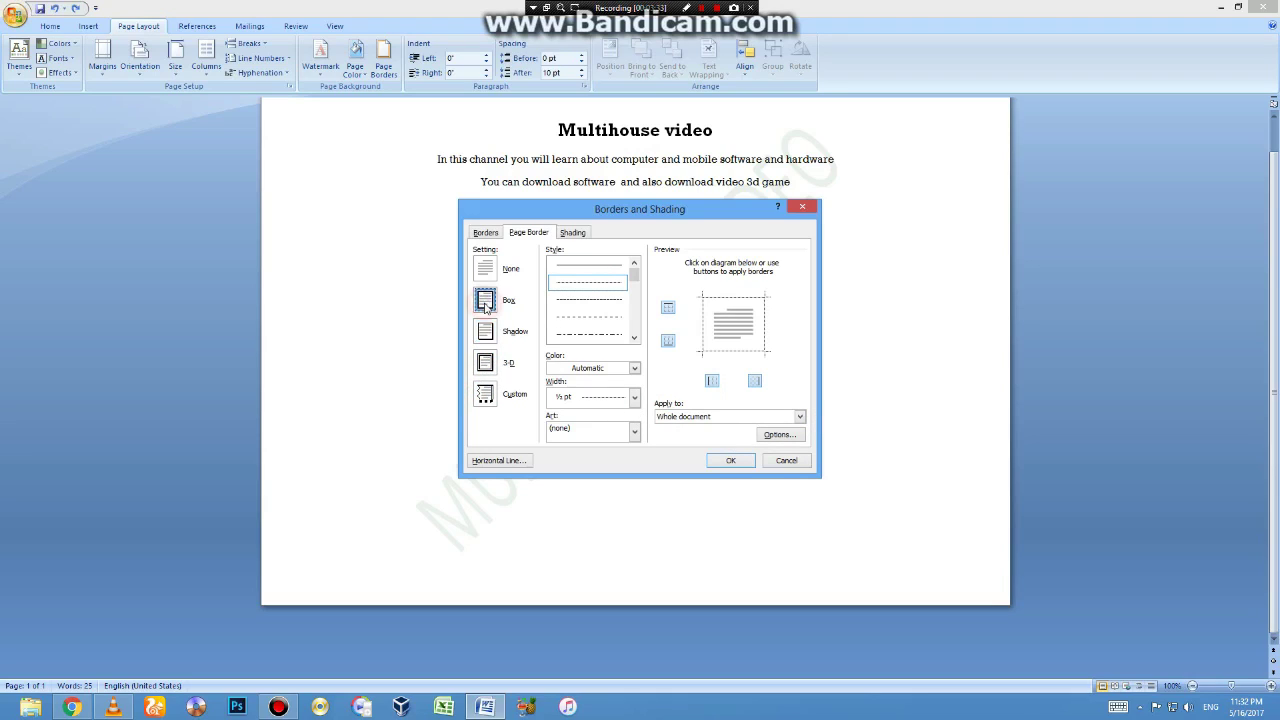
left_click(731, 461)
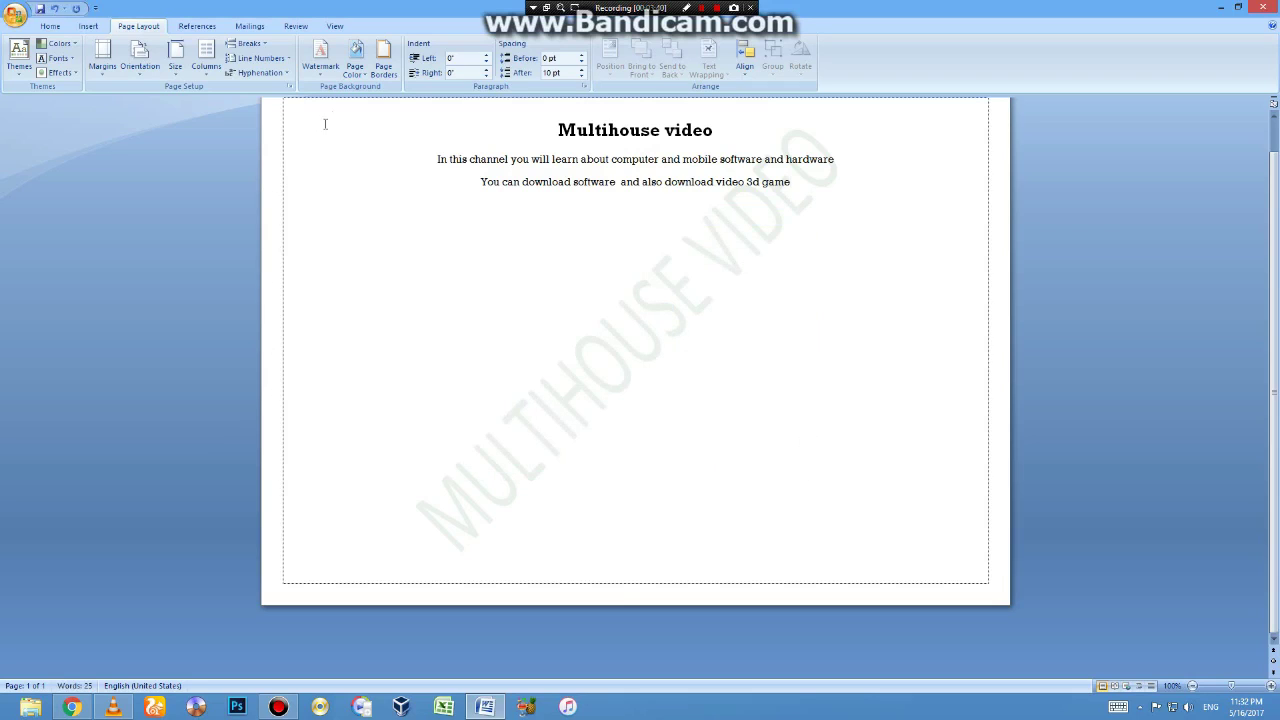
Insert the orange wavy line from the Horizontal Line gallery and select it.
left_click(383, 60)
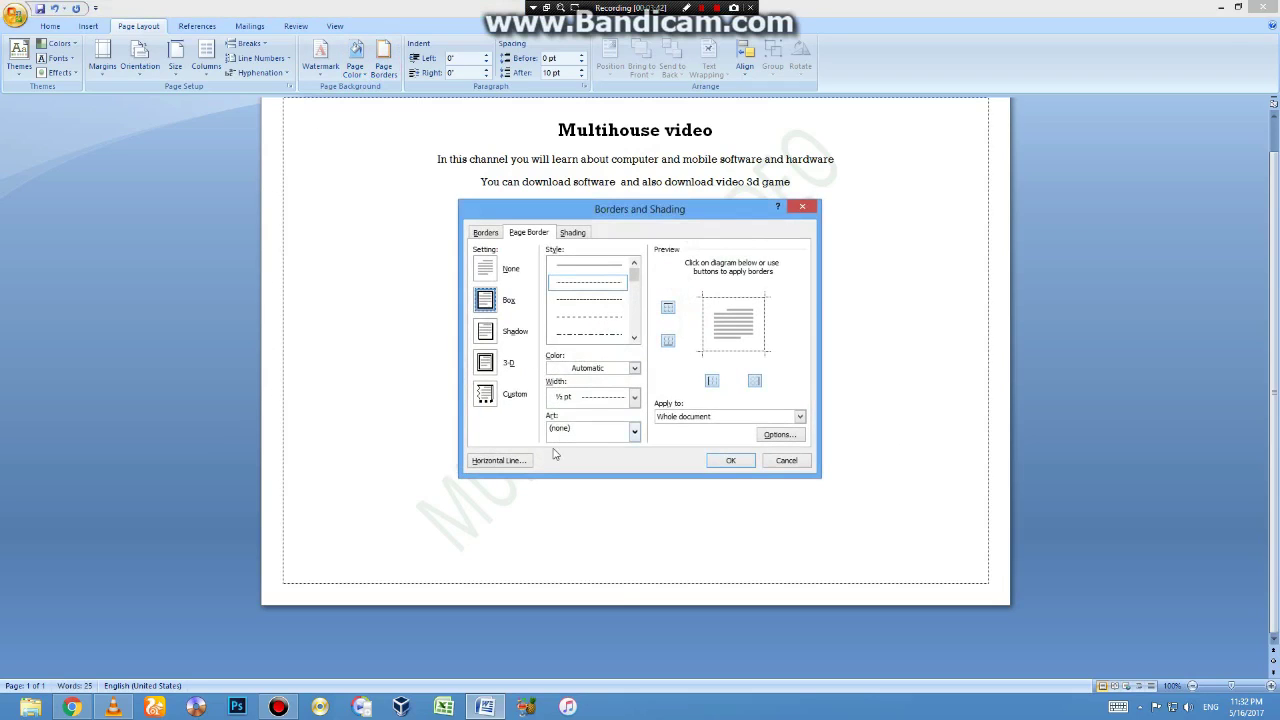
left_click(498, 460)
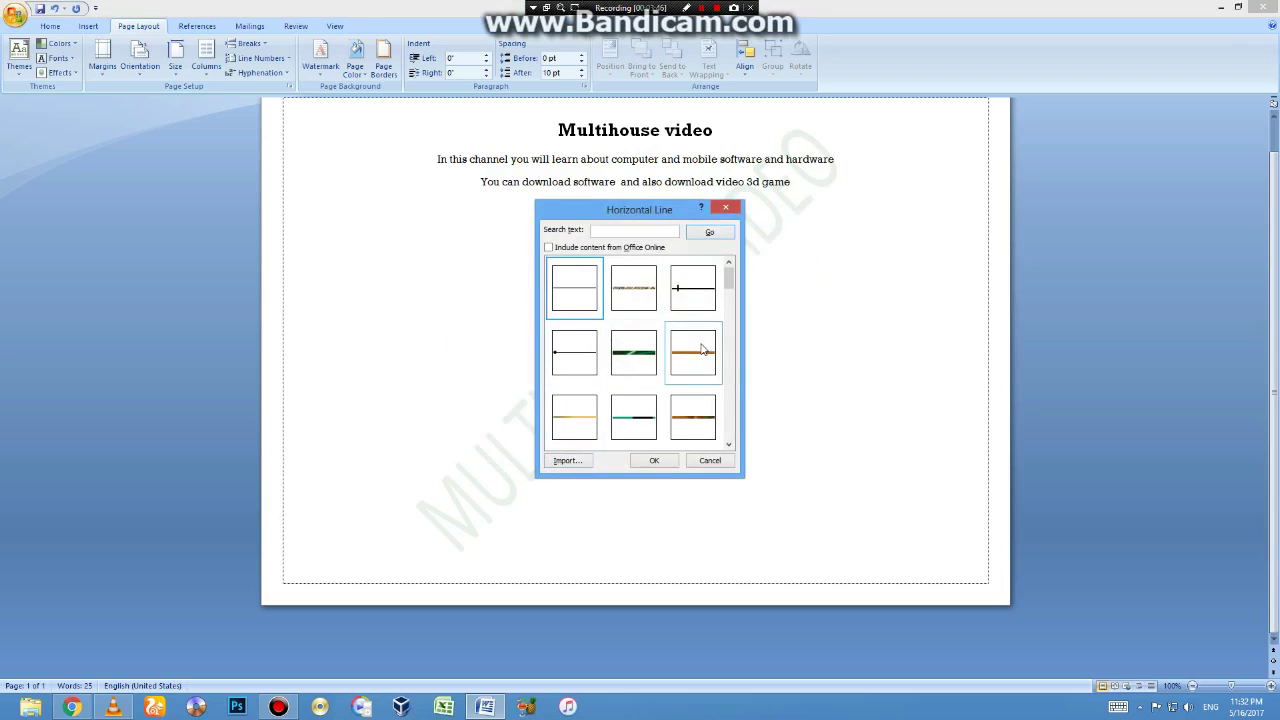
scroll(694, 368, "down", 3)
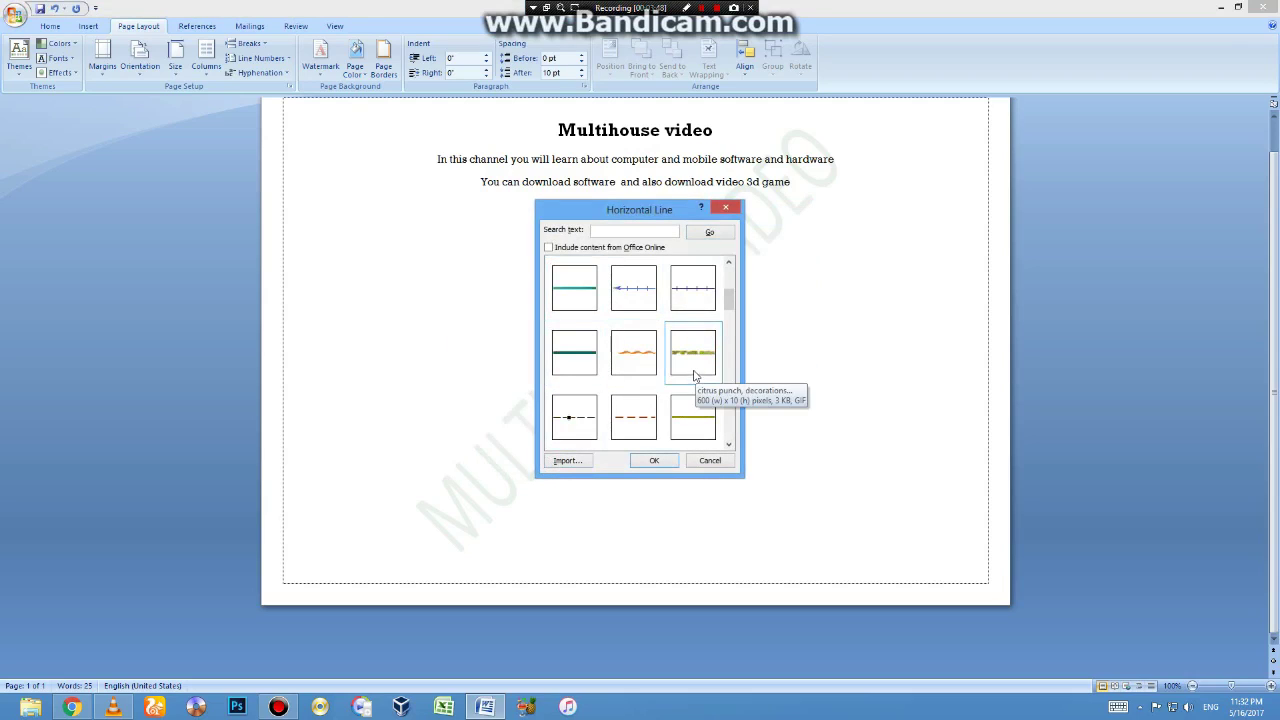
left_click(636, 352)
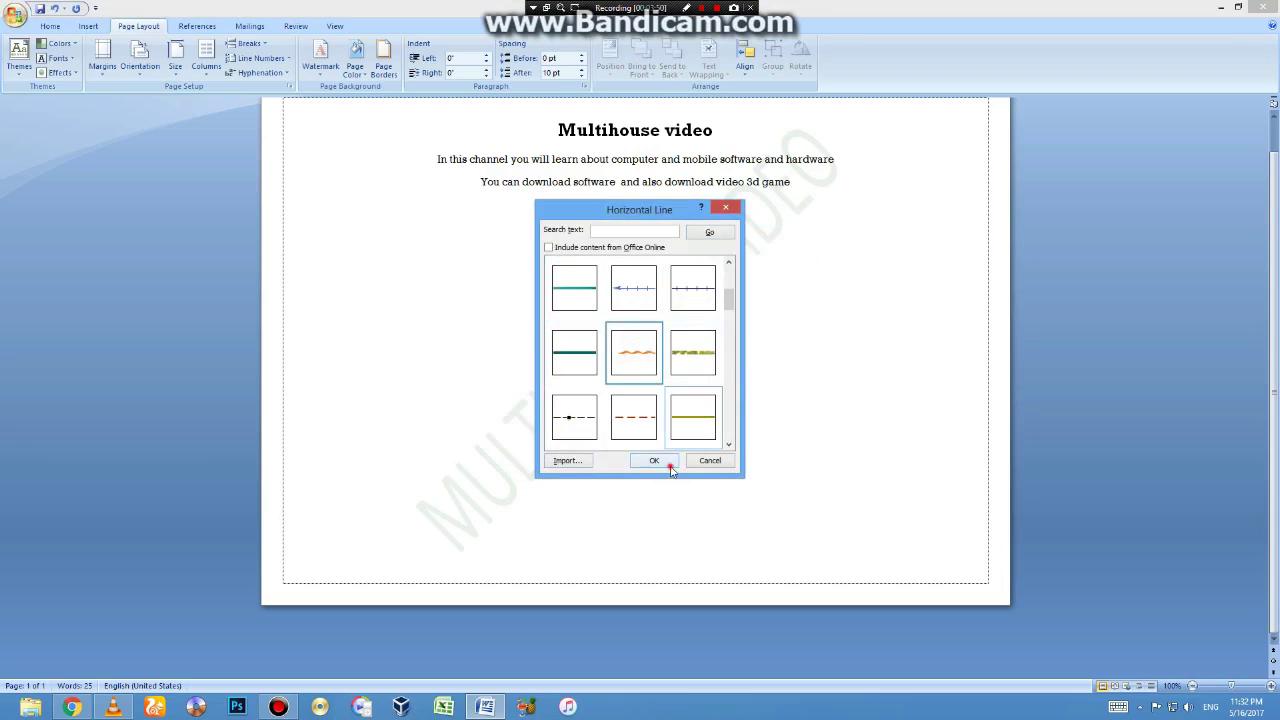
left_click(666, 462)
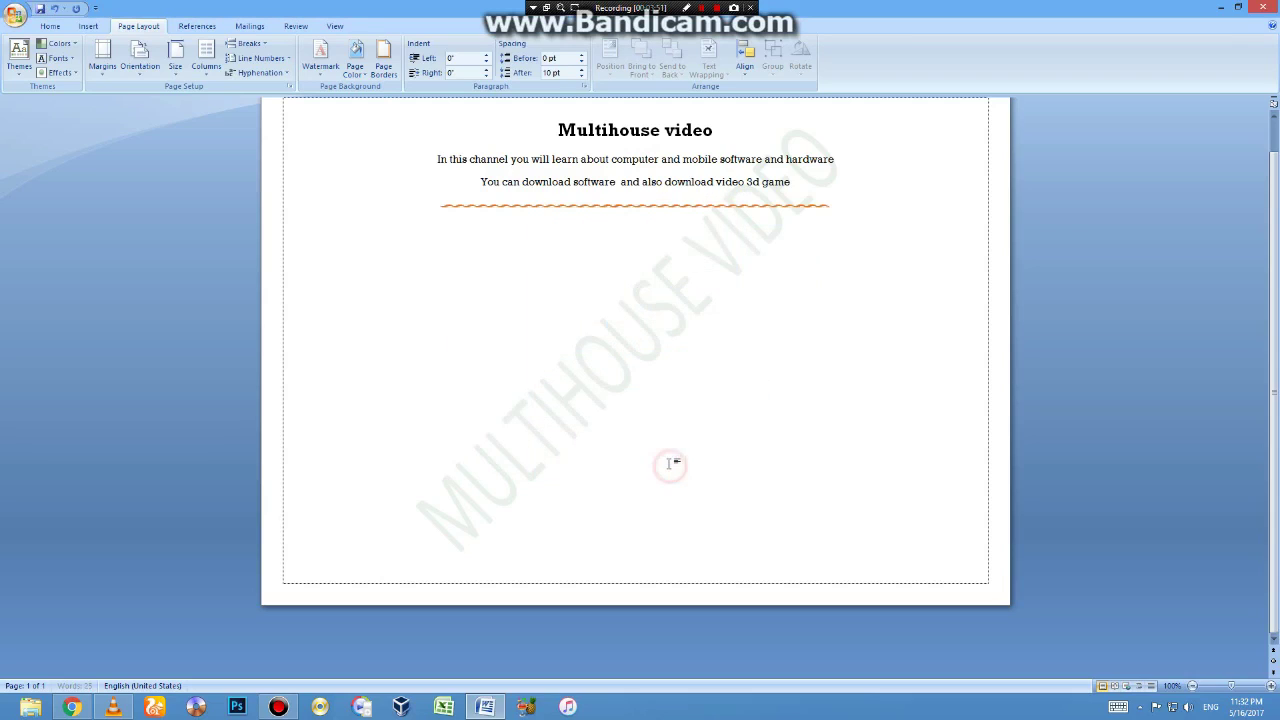
left_click(440, 206)
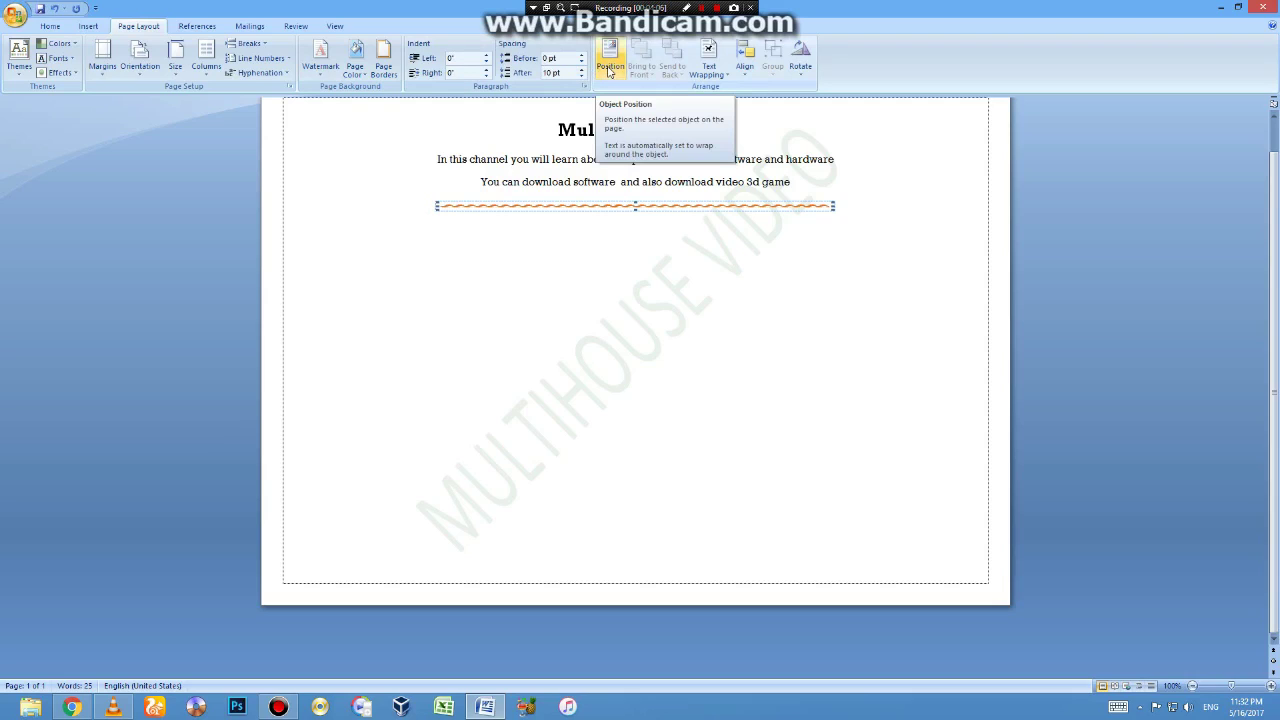
Position the selected wavy line at the bottom centre of the page.
left_click(608, 70)
left_click(620, 168)
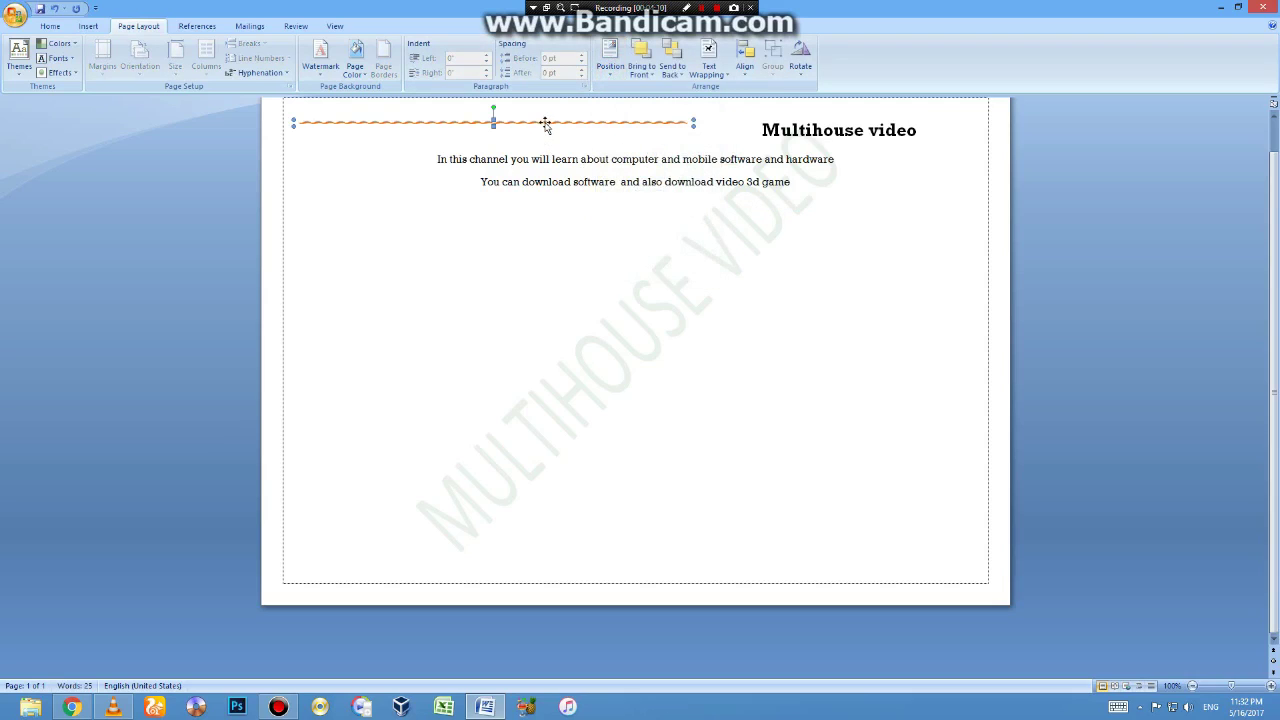
left_click(610, 60)
left_click(645, 177)
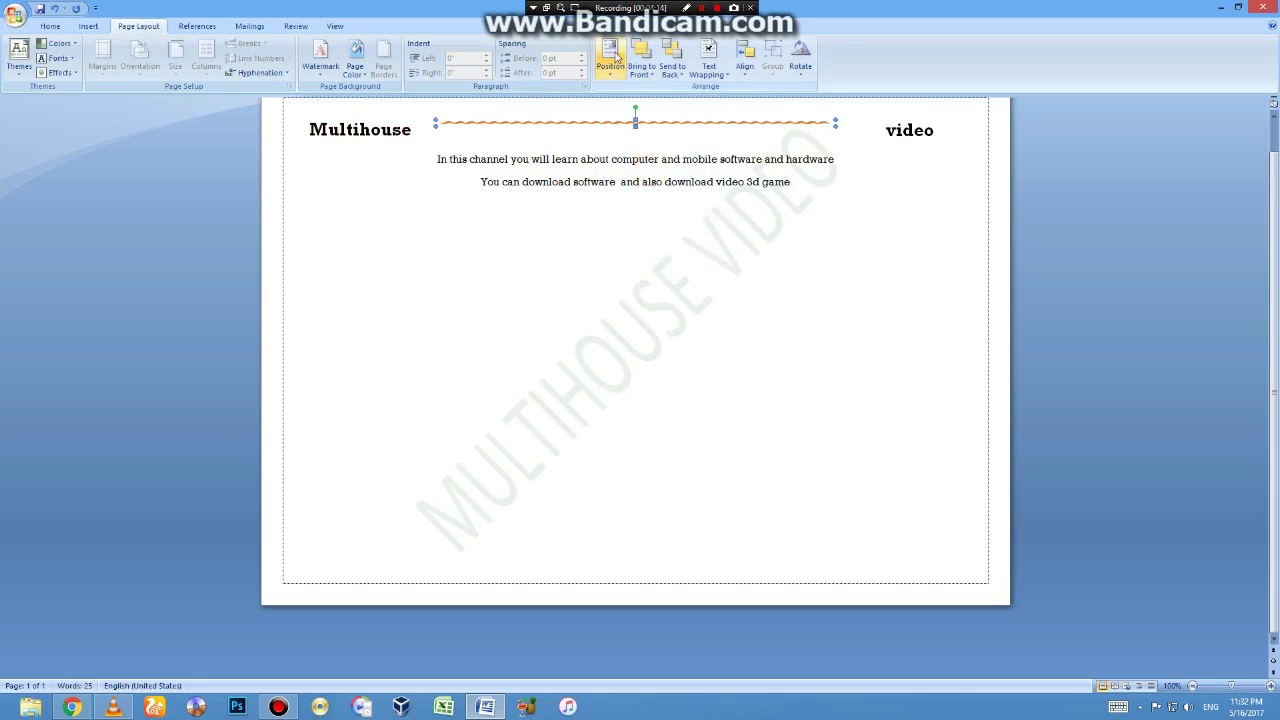
left_click(610, 60)
left_click(615, 201)
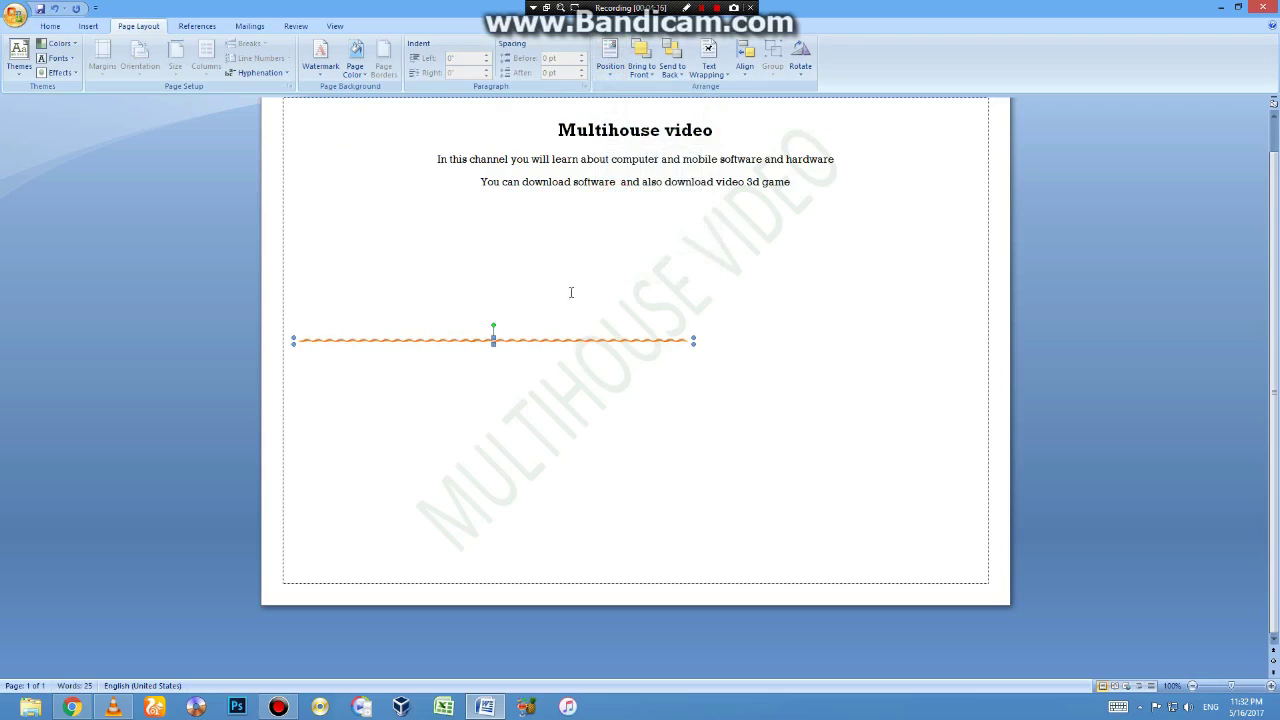
left_click(610, 60)
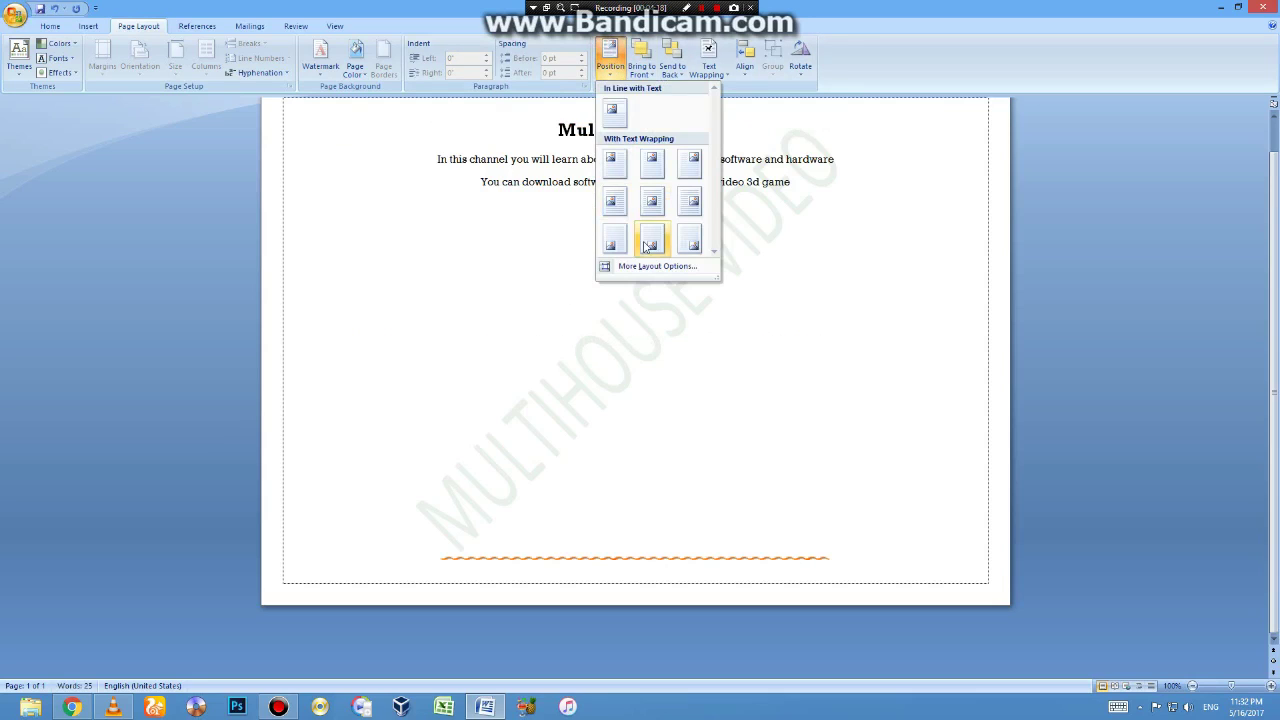
left_click(643, 241)
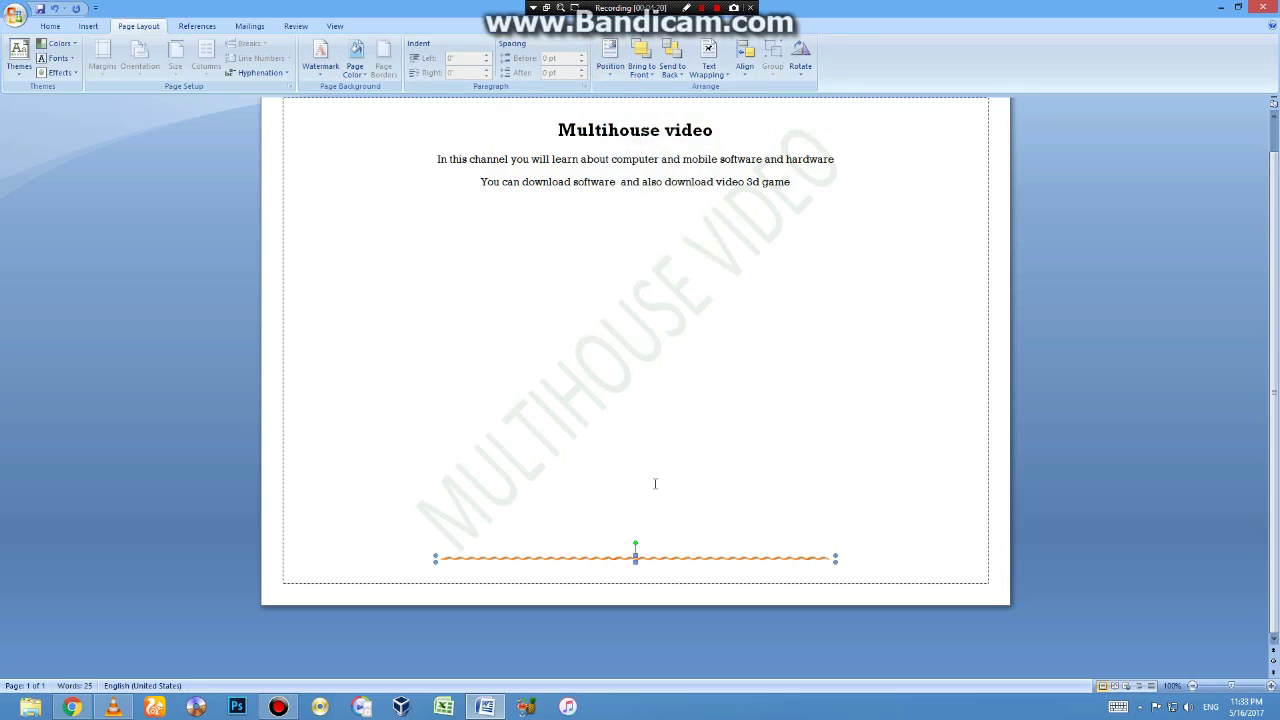
scroll(655, 484, "up", 1)
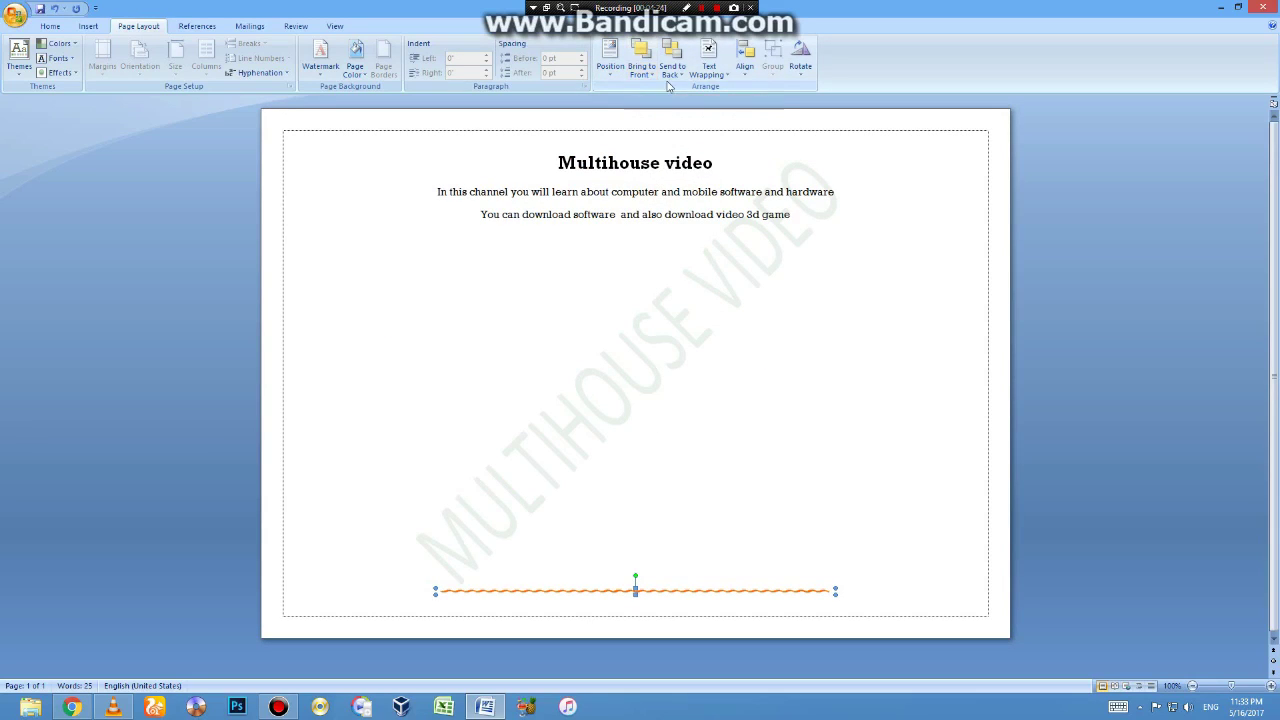
Set the wavy line's text wrapping to In Front of Text.
left_click(723, 80)
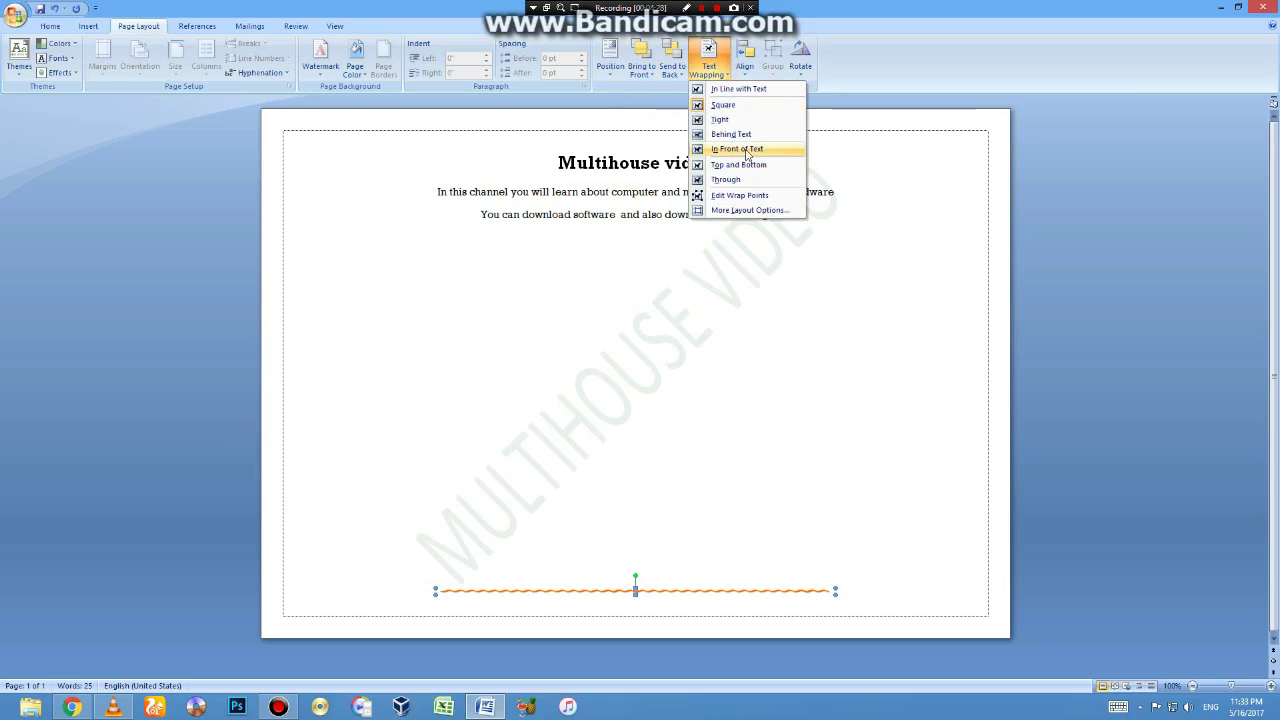
left_click(725, 134)
left_click(674, 306)
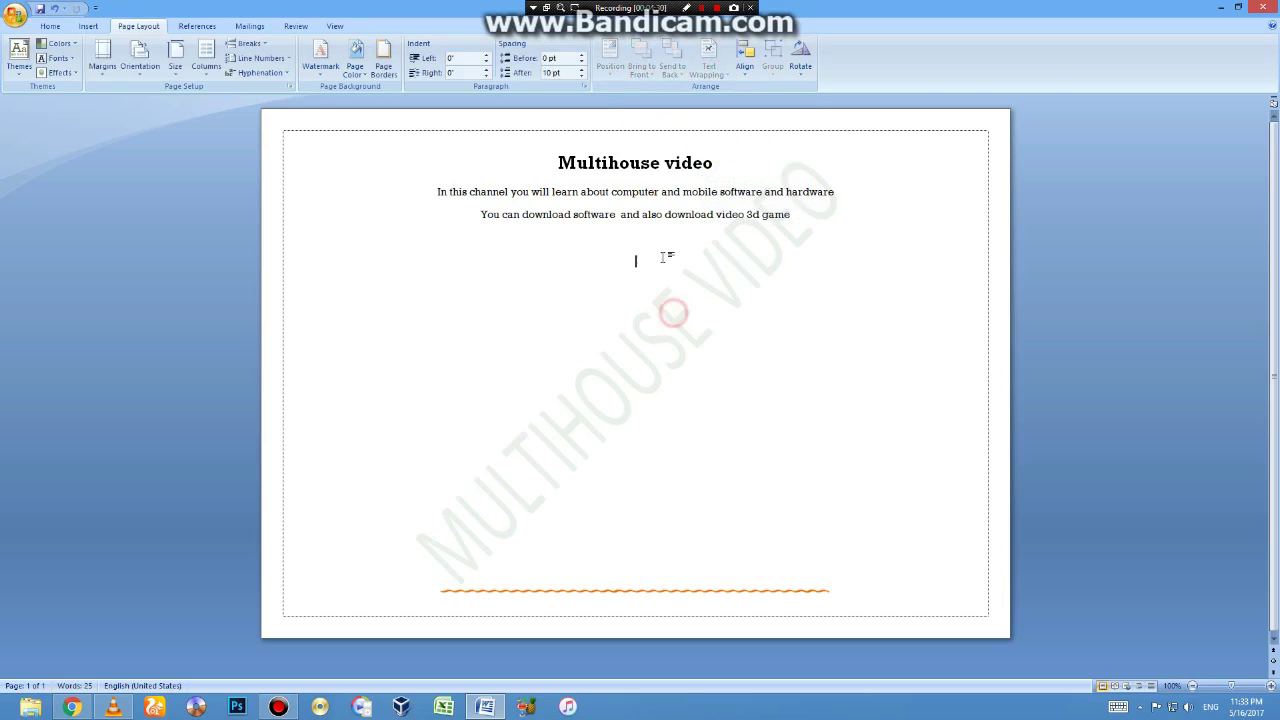
Select the last text line, view the alignment options without changing them, then deselect.
double_click(660, 214)
left_click(660, 214)
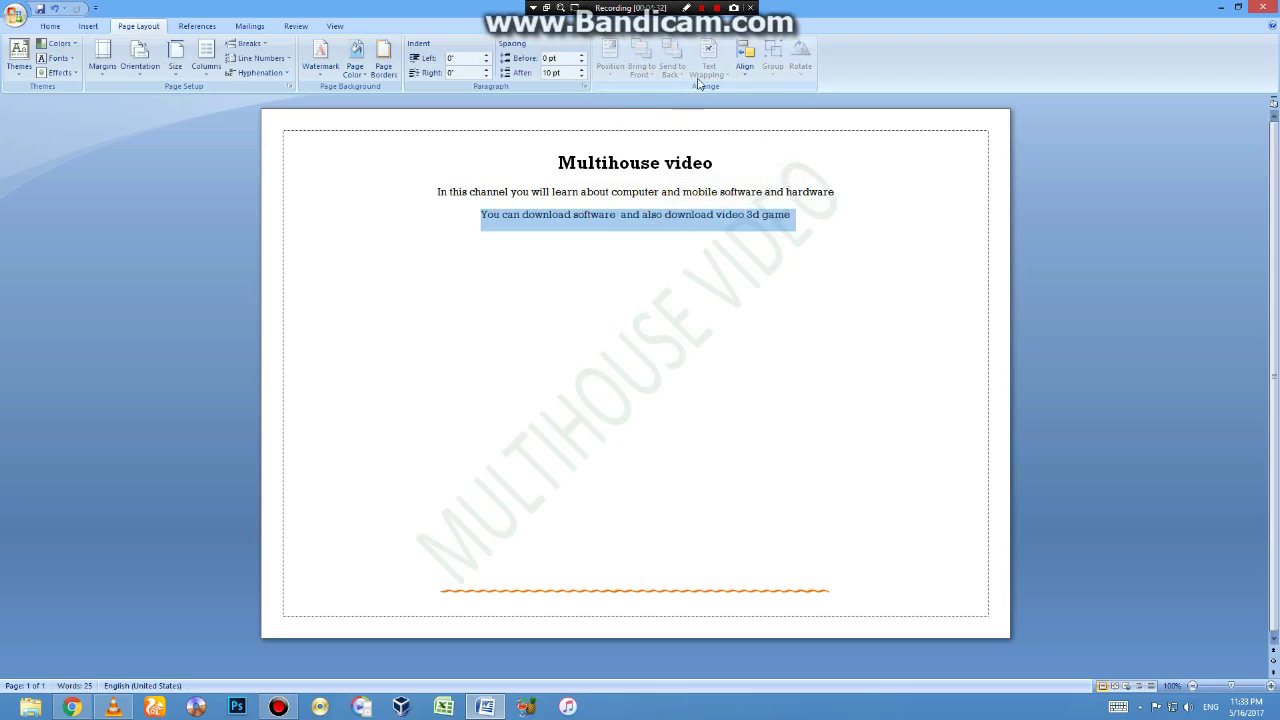
left_click(757, 75)
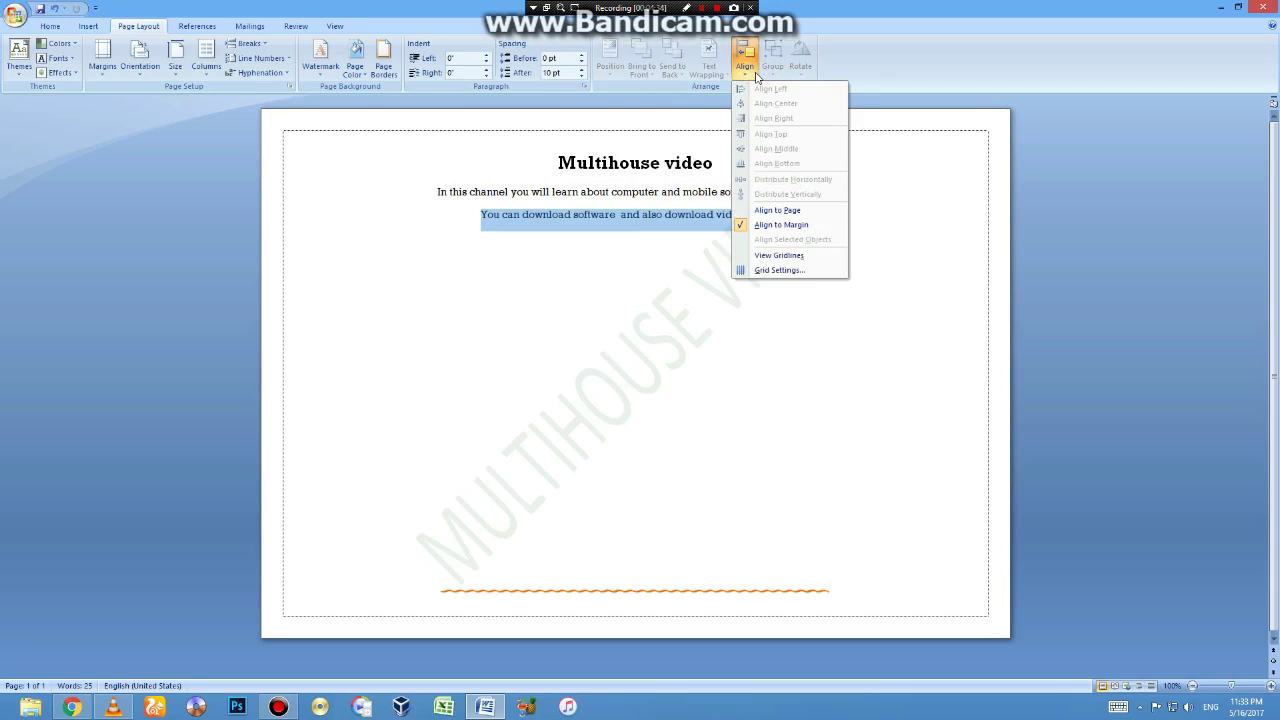
left_click(895, 304)
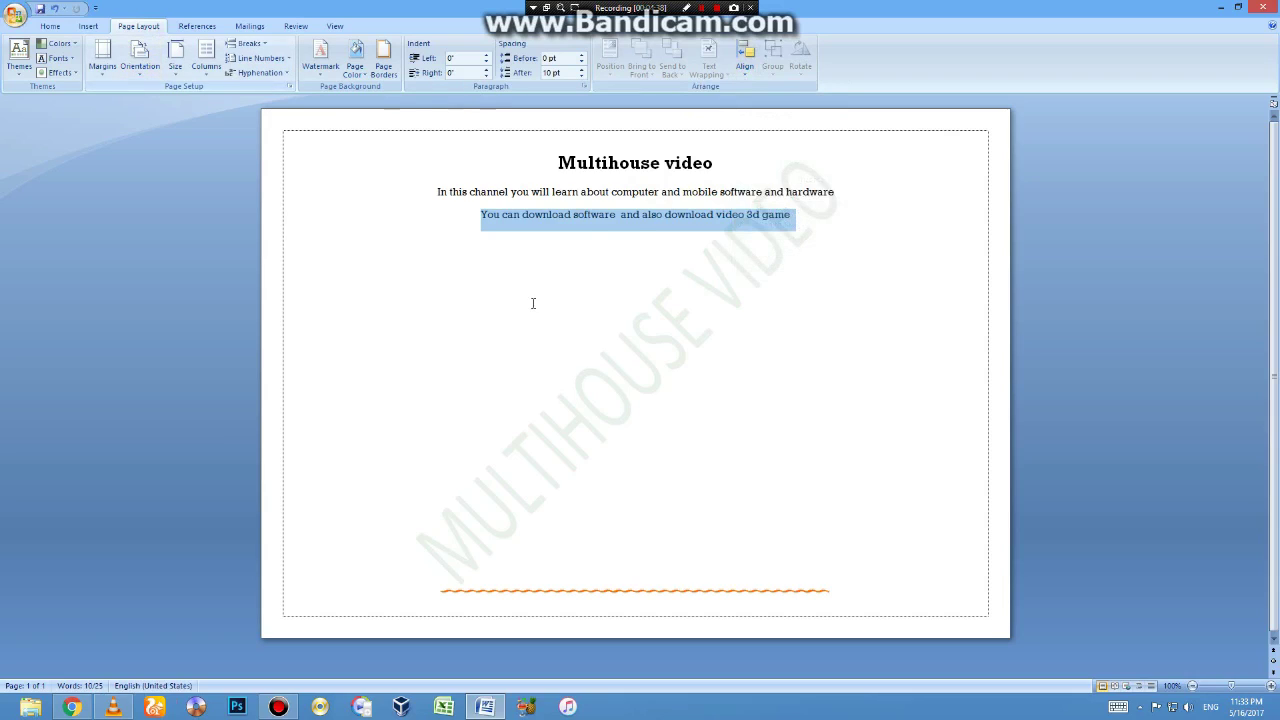
left_click(602, 332)
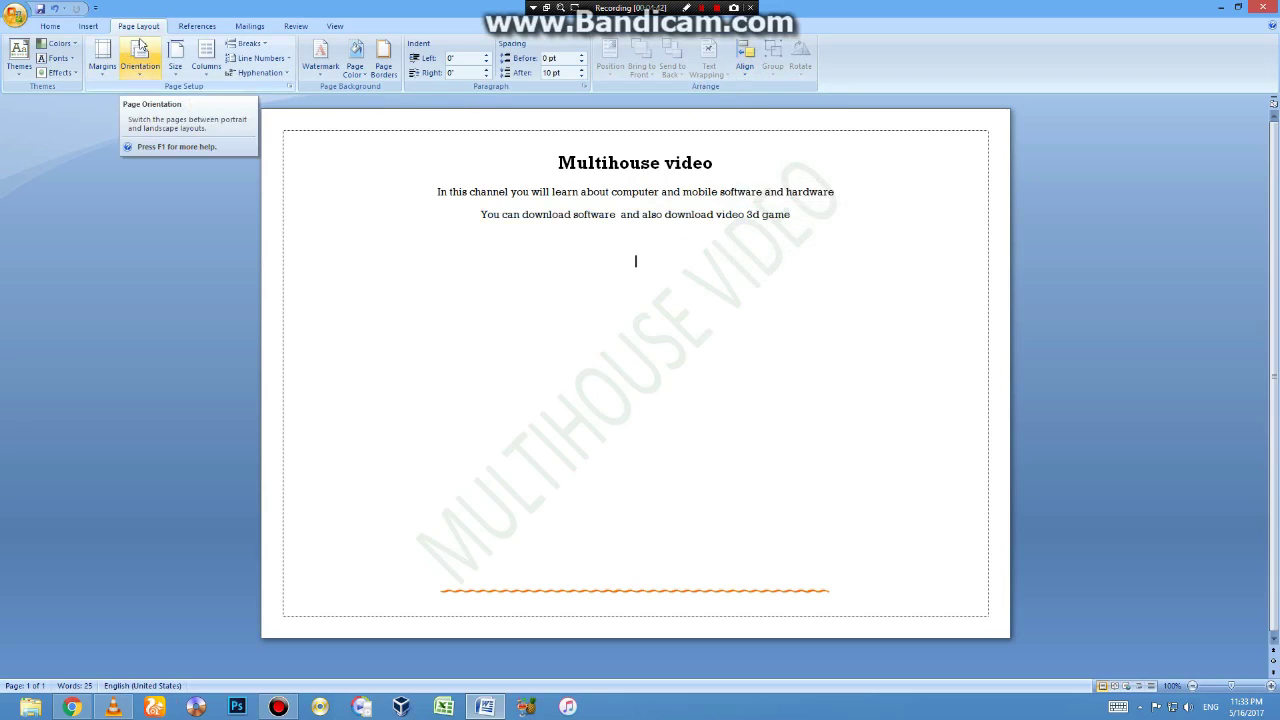
left_click(659, 346)
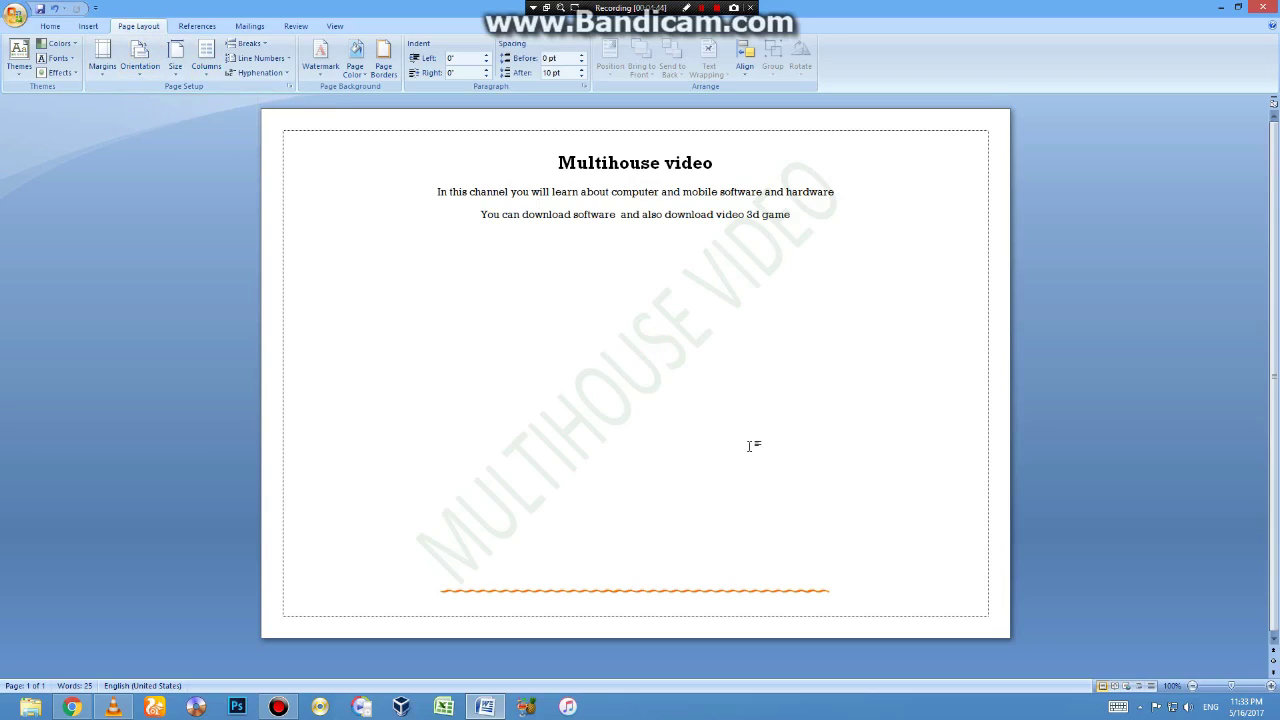